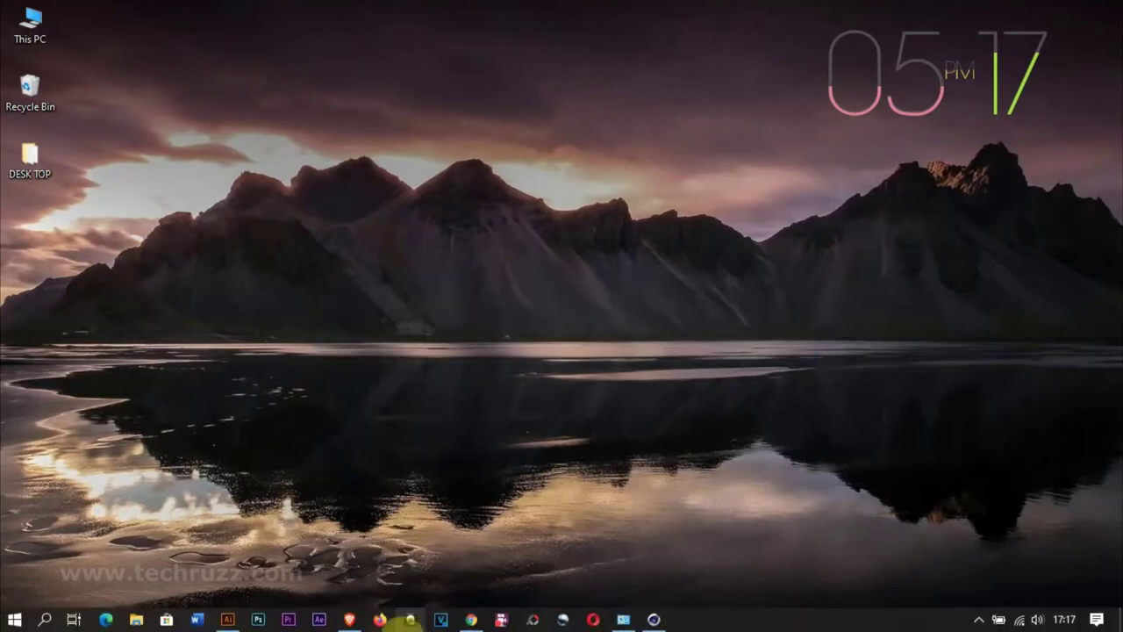
# Bring the Illustrator document 'Illustrator to C4D2.ai' with the bird logo to the front.
pyautogui.click(228, 621)
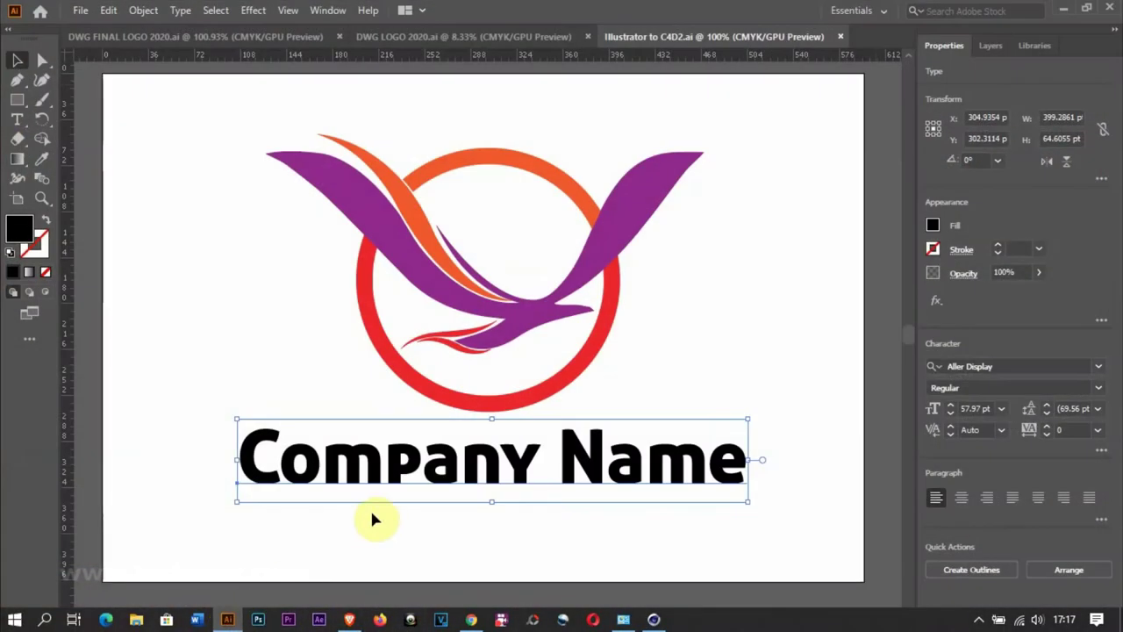
# Select the 'Company Name' text and turn it into outlines with Create Outlines.
pyautogui.keyDown('alt'); pyautogui.scroll(-2, 395, 504); pyautogui.keyUp('alt')
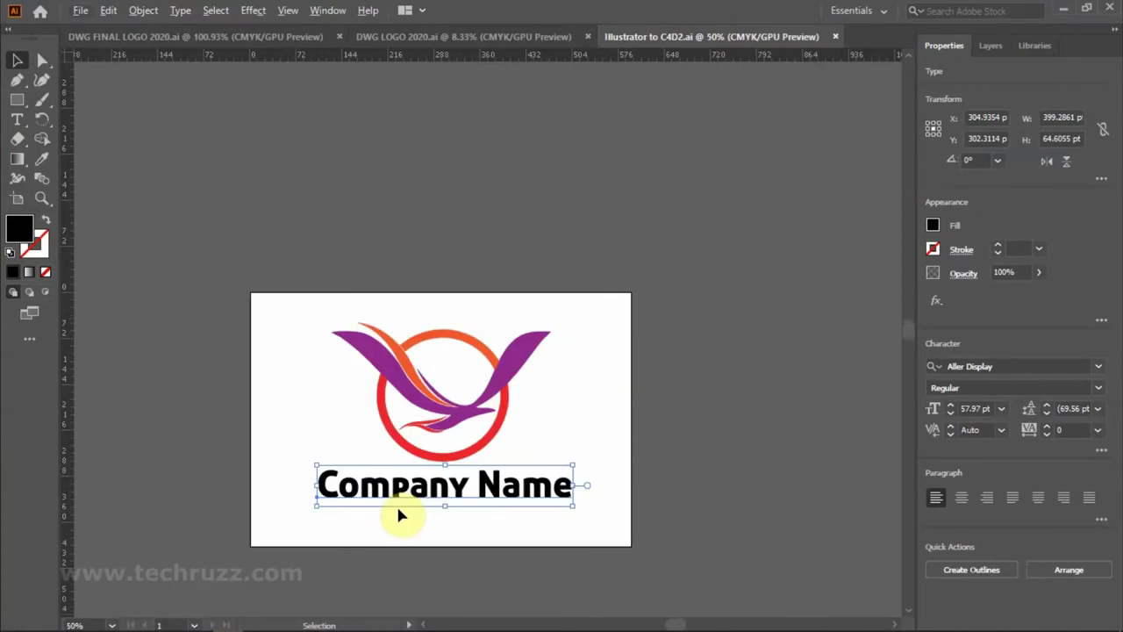
pyautogui.scroll(-1, 654, 478)
pyautogui.scroll(-1, 650, 477)
pyautogui.click(667, 474)
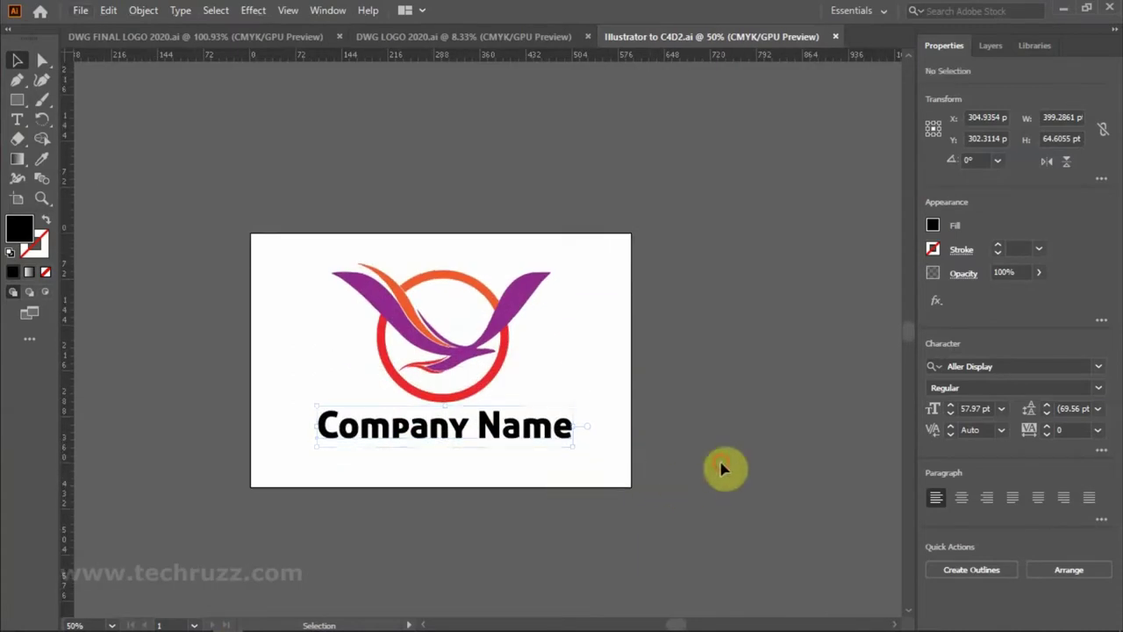
pyautogui.keyDown('alt'); pyautogui.scroll(2, 351, 449); pyautogui.keyUp('alt')
pyautogui.keyDown('alt'); pyautogui.scroll(-1, 351, 449); pyautogui.keyUp('alt')
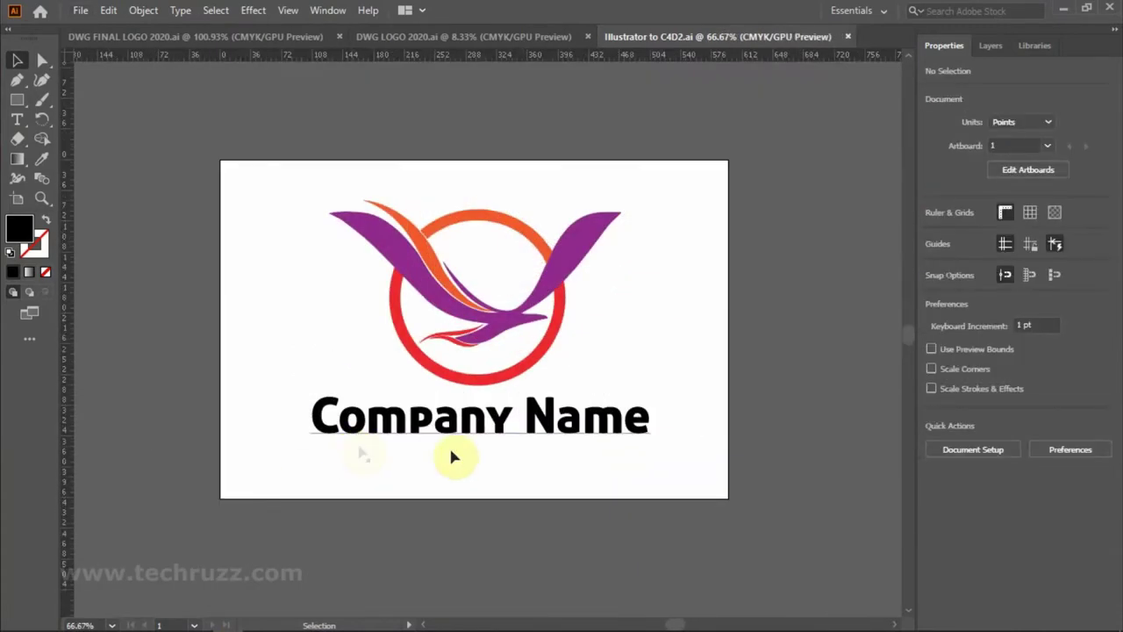
pyautogui.click(537, 423)
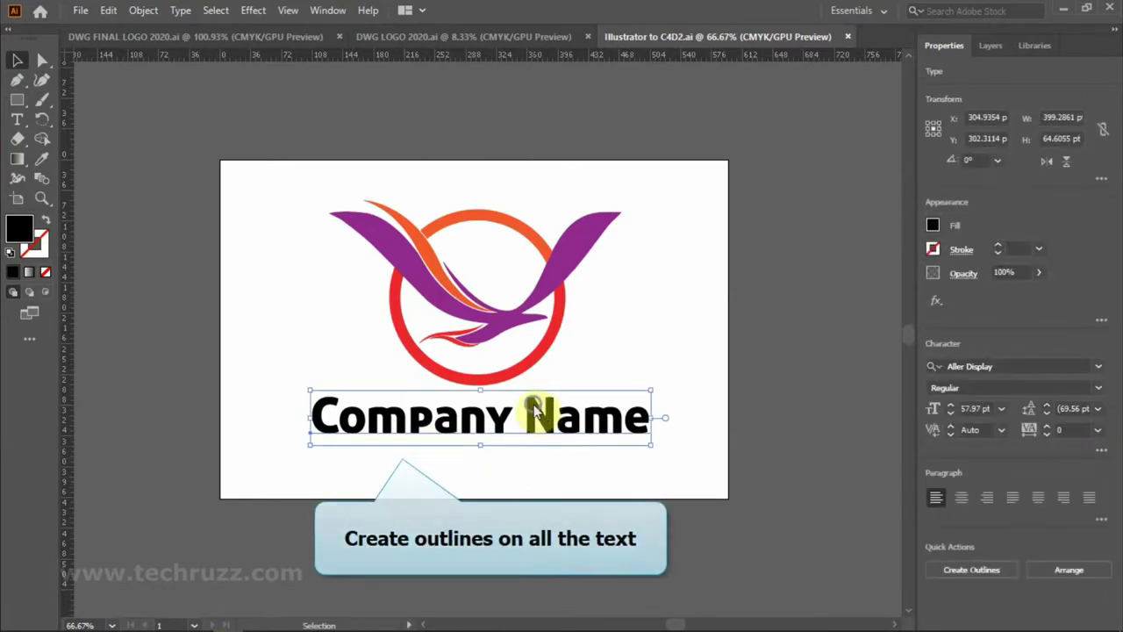
pyautogui.rightClick(534, 411)
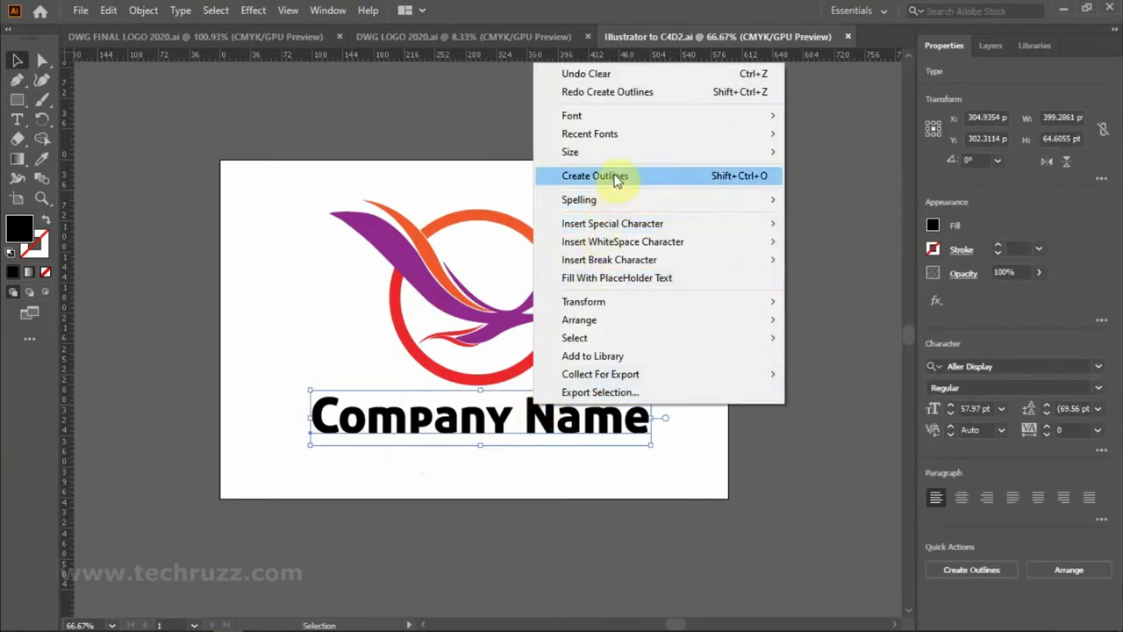
pyautogui.click(646, 176)
pyautogui.click(659, 220)
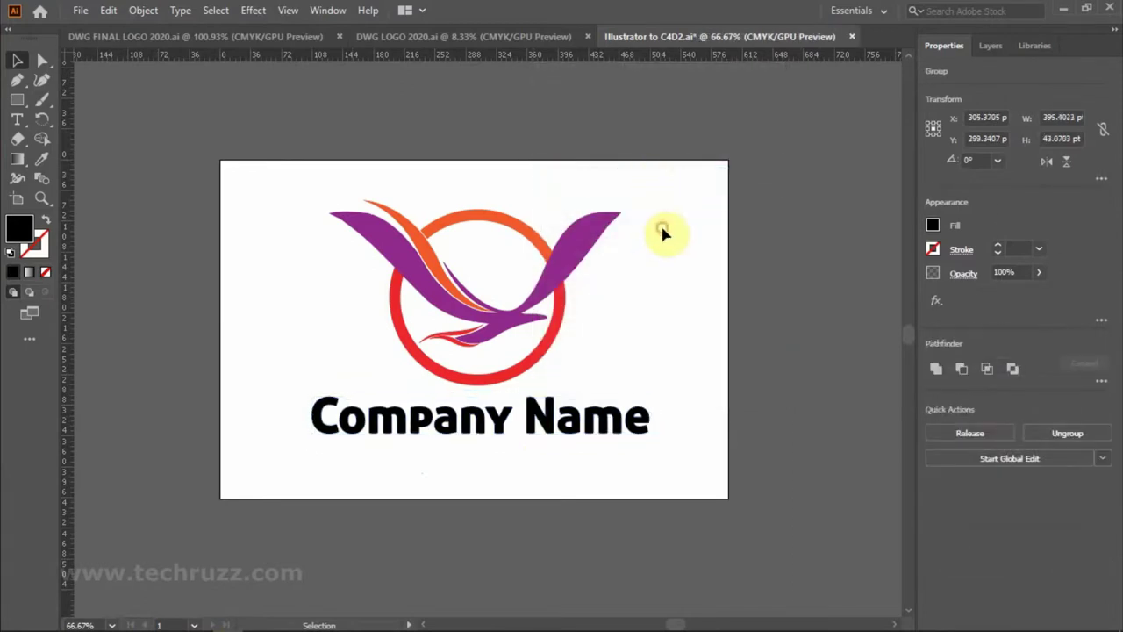
# Zoom in on the bird-and-circle logo group and ungroup it.
pyautogui.click(589, 246)
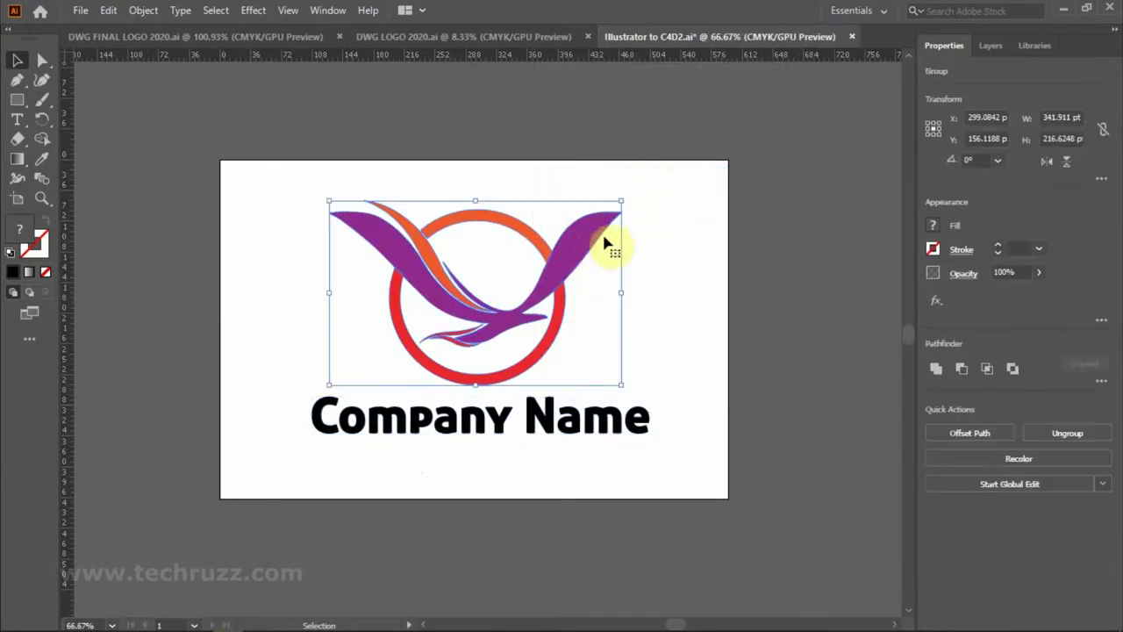
pyautogui.click(616, 231)
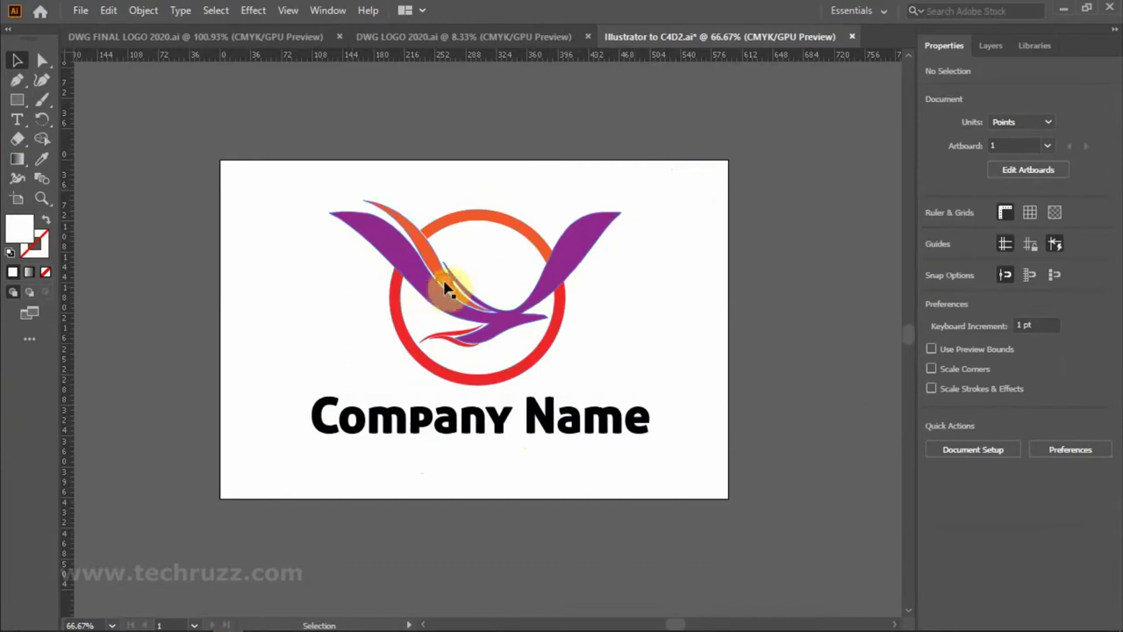
pyautogui.click(419, 298)
pyautogui.hotkey('ctrl', '=')
pyautogui.hotkey('ctrl', '=')
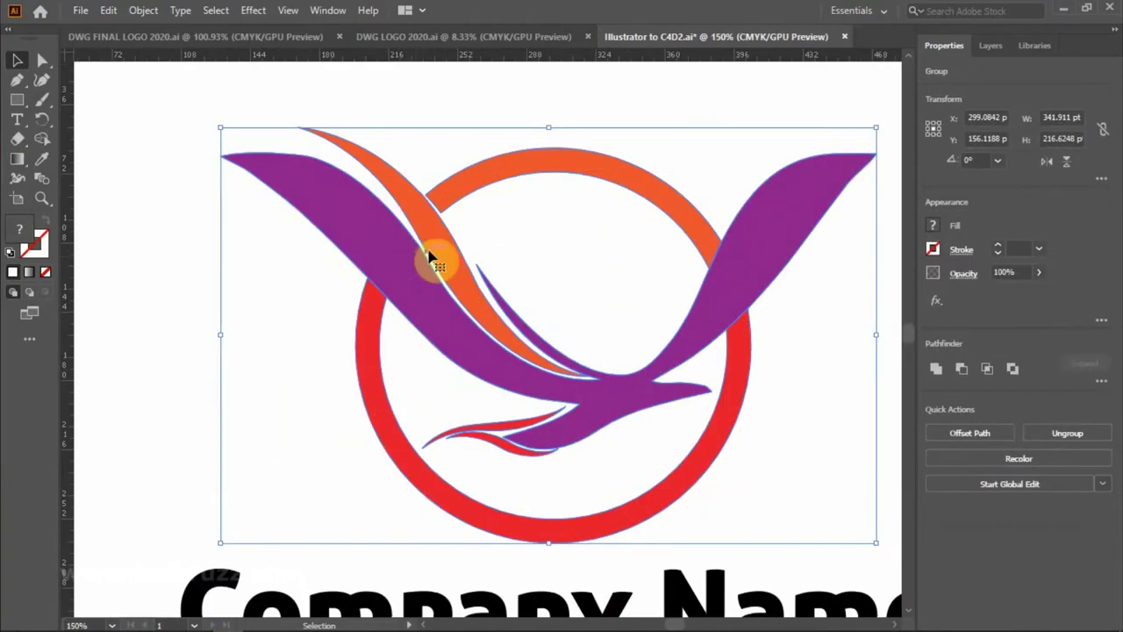
pyautogui.click(241, 301)
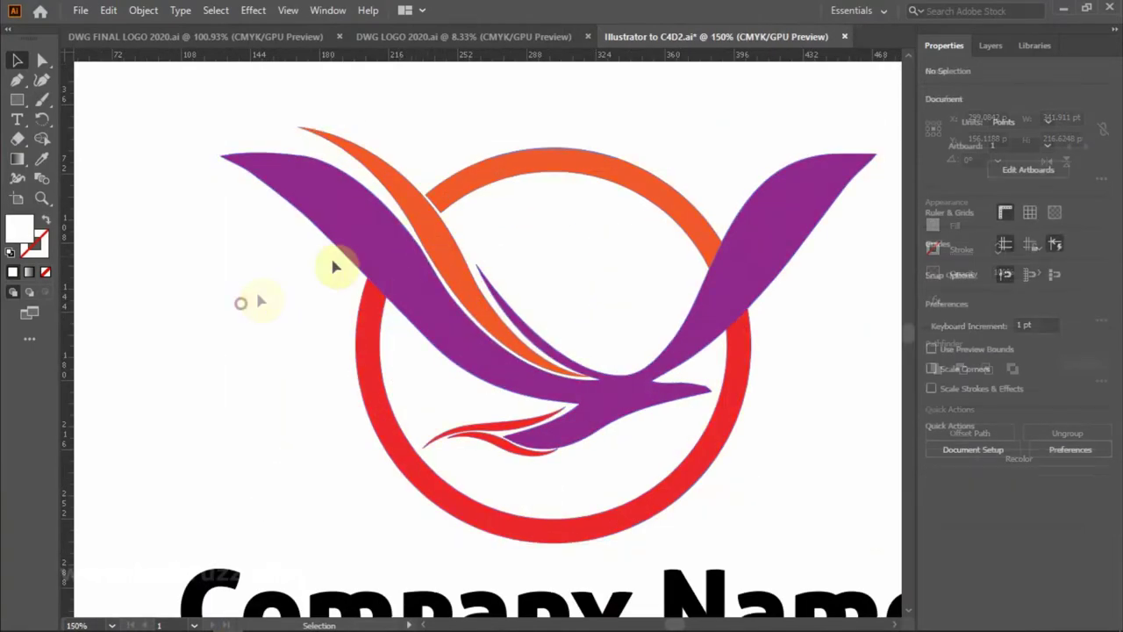
pyautogui.rightClick(425, 224)
pyautogui.click(482, 357)
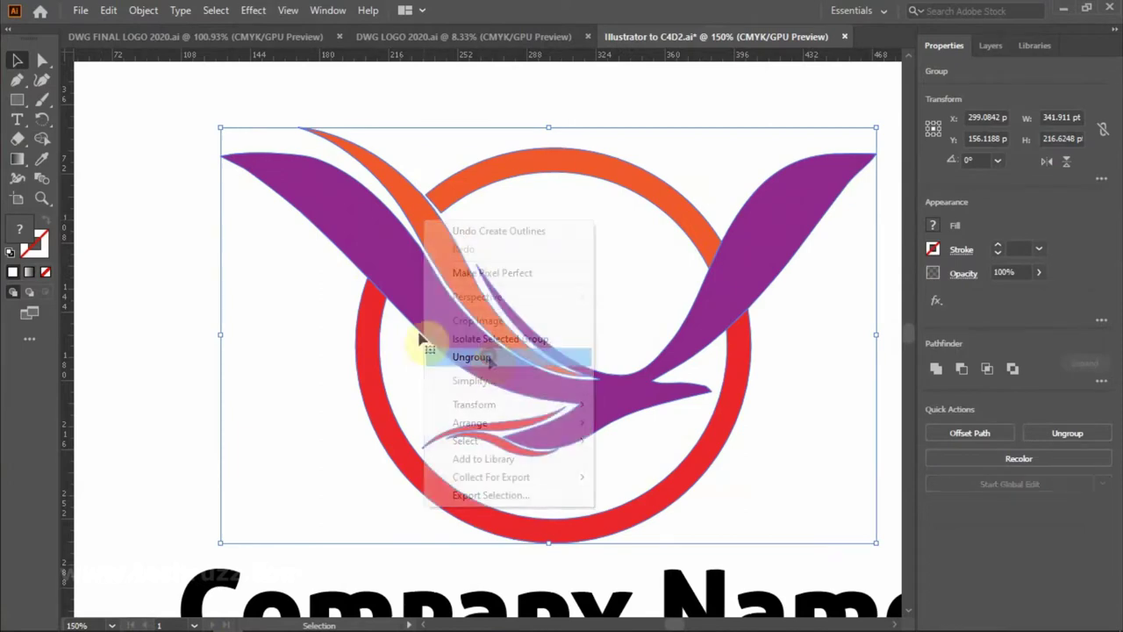
pyautogui.click(181, 243)
# Eyedrop the circle's red onto the orange swoosh and the orange top arc, then fit the artboard.
pyautogui.click(412, 231)
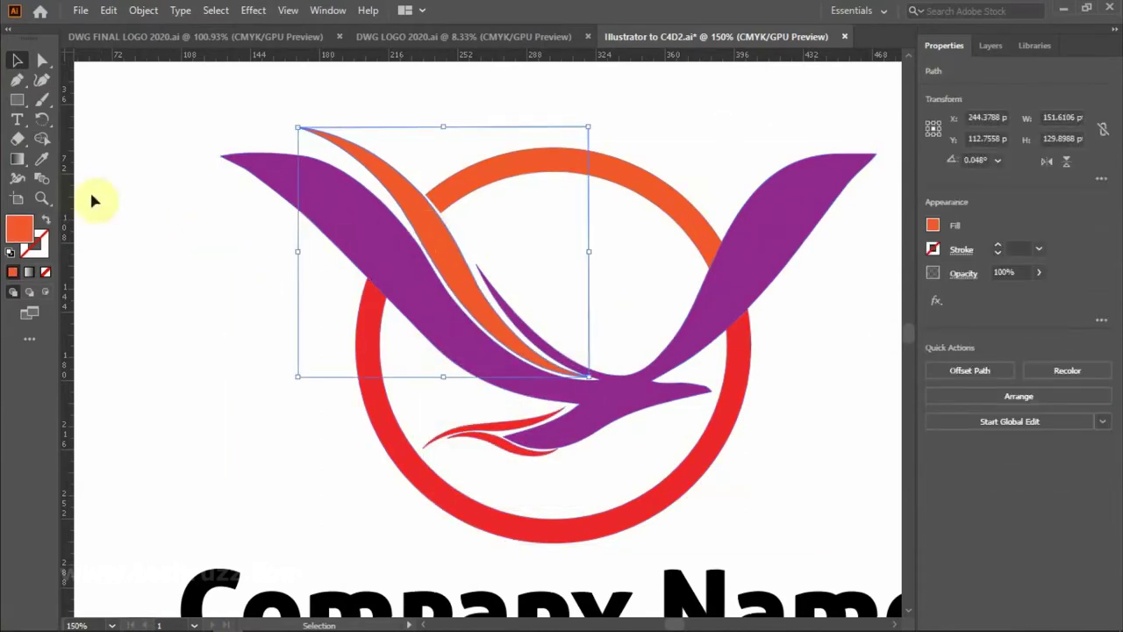
pyautogui.click(41, 160)
pyautogui.click(357, 302)
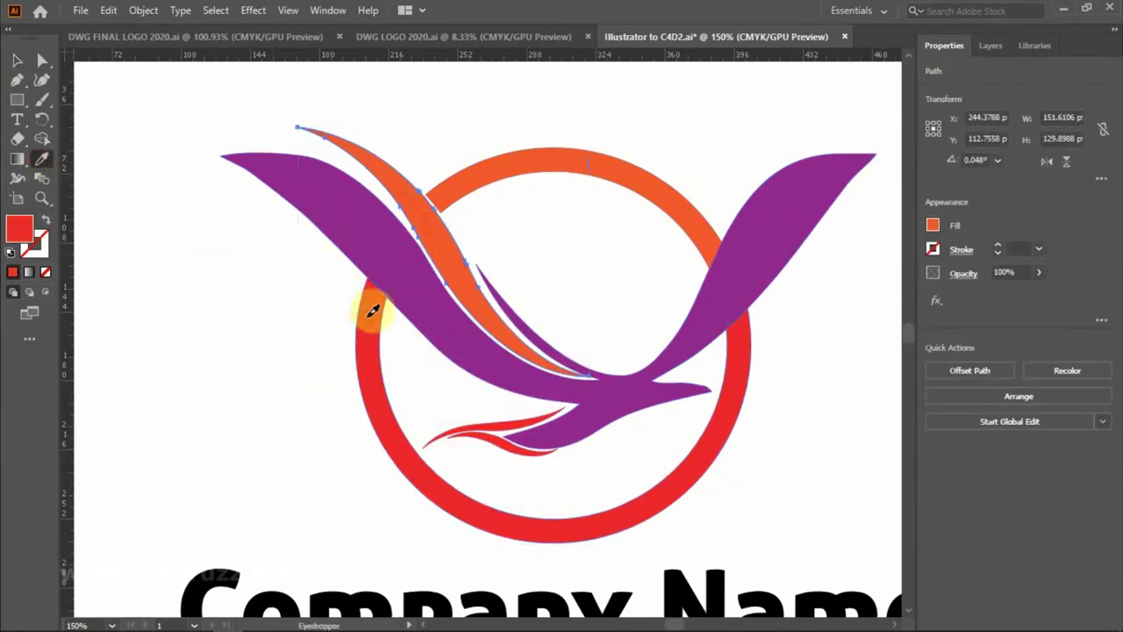
pyautogui.click(17, 60)
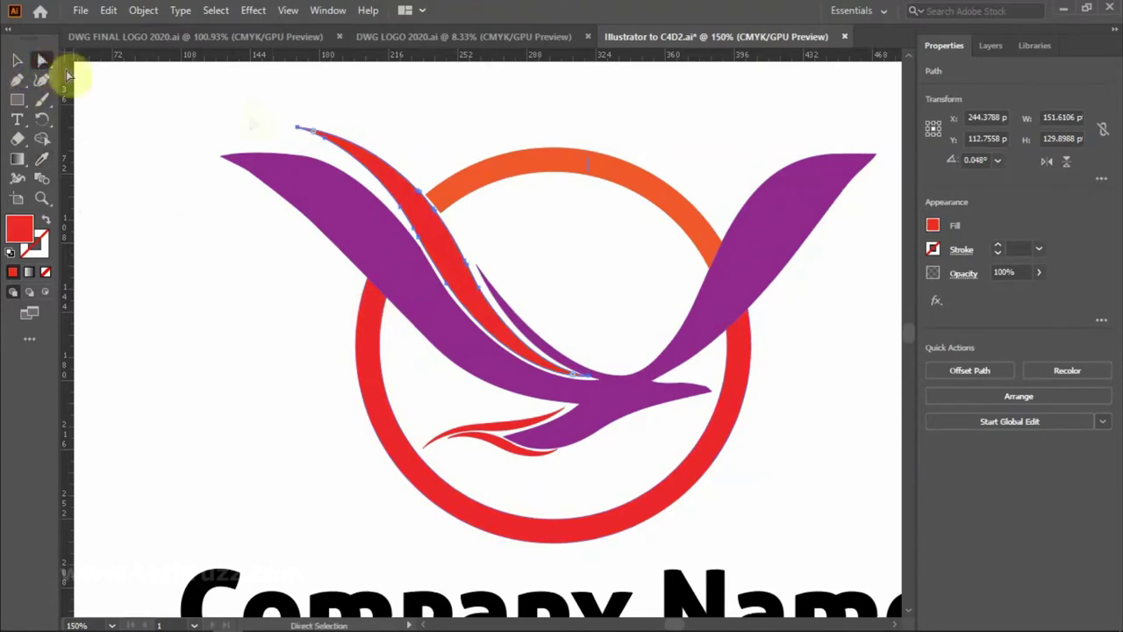
pyautogui.click(492, 172)
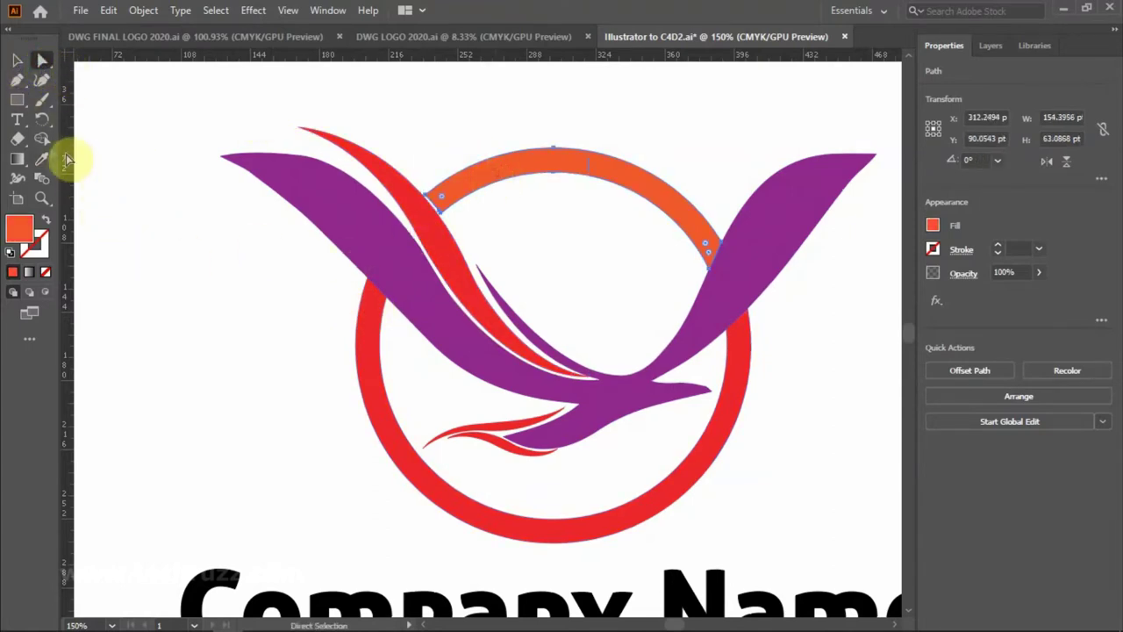
pyautogui.click(42, 160)
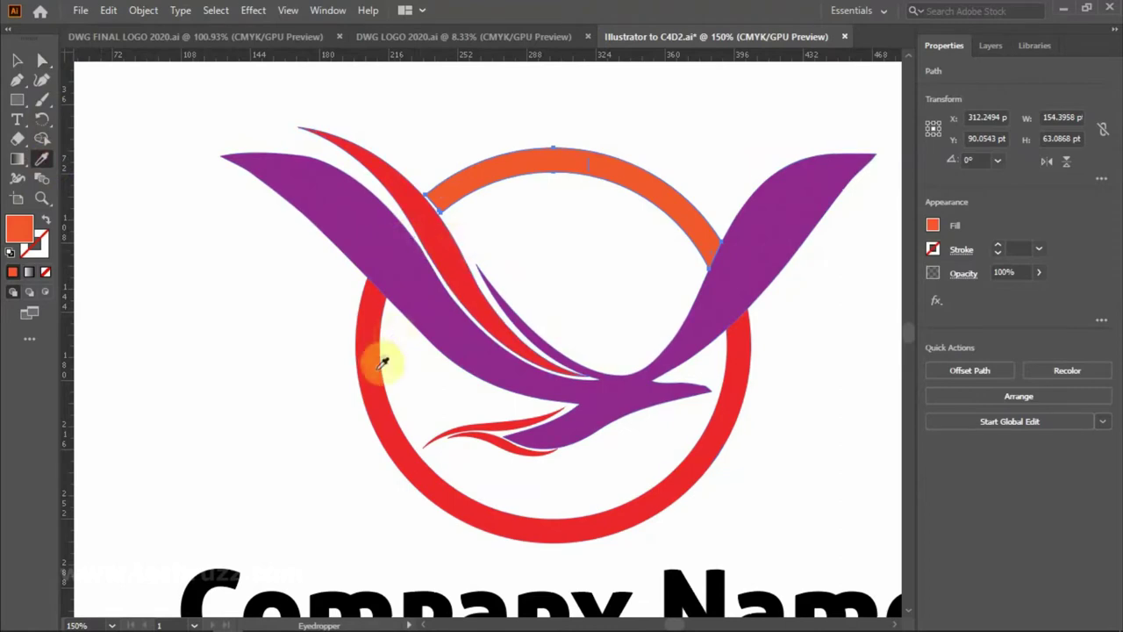
pyautogui.click(381, 360)
pyautogui.click(15, 59)
pyautogui.click(126, 181)
pyautogui.hotkey('ctrl', '-')
pyautogui.hotkey('ctrl', '-')
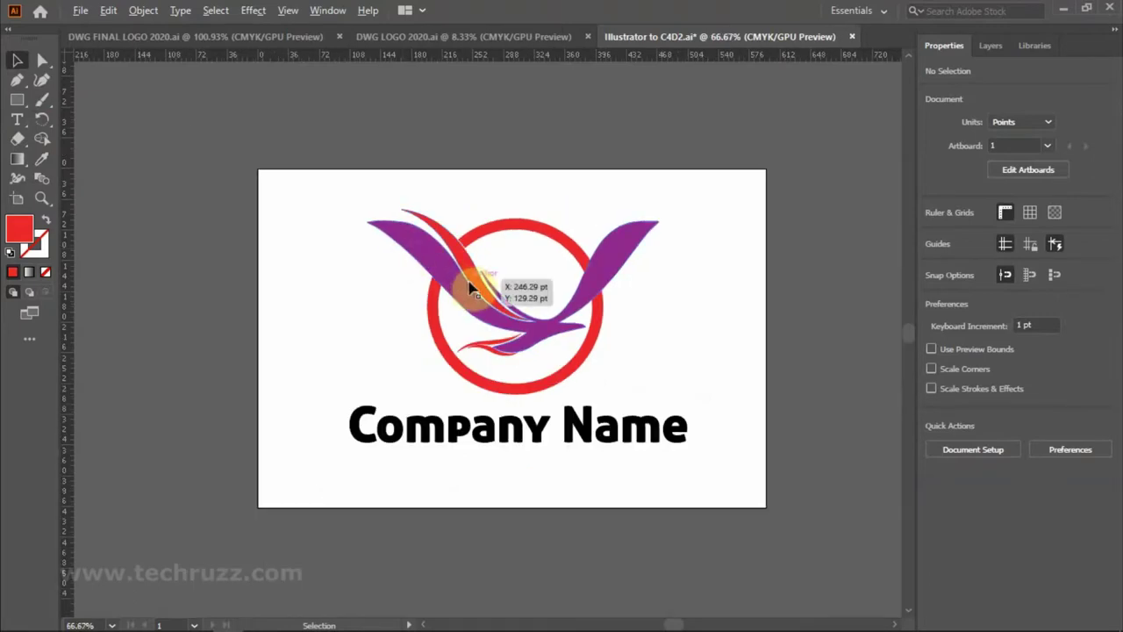
pyautogui.keyDown('alt'); pyautogui.scroll(1, 470, 288); pyautogui.keyUp('alt')
pyautogui.hotkey('ctrl', '0')
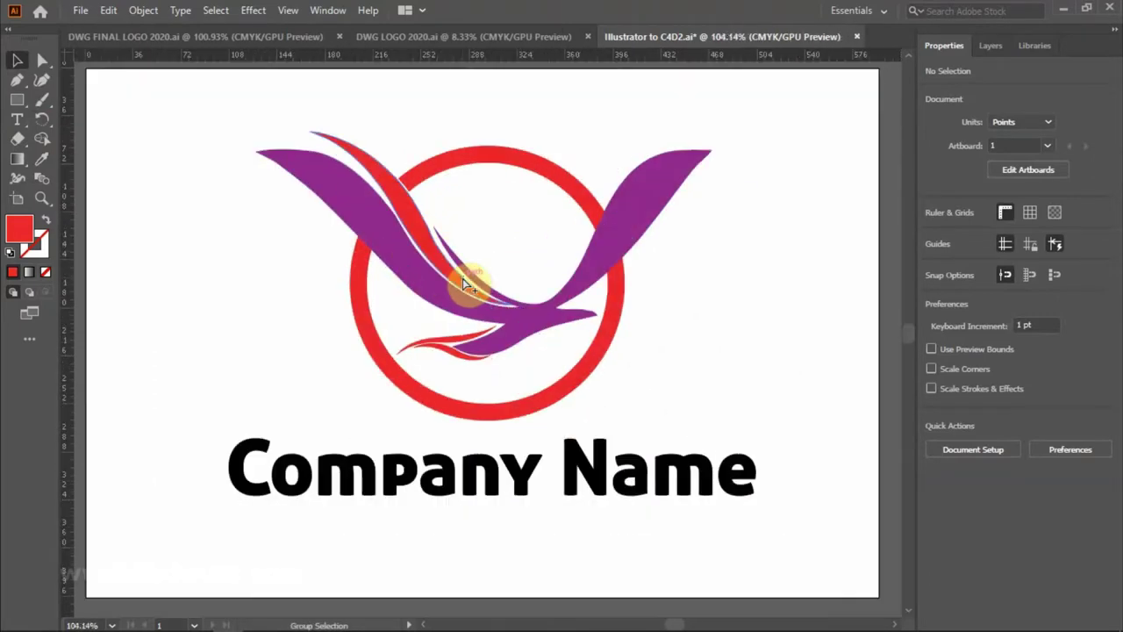
# Save the logo as 'Illustrator to C4D2' to the Desktop with Save As.
pyautogui.click(82, 11)
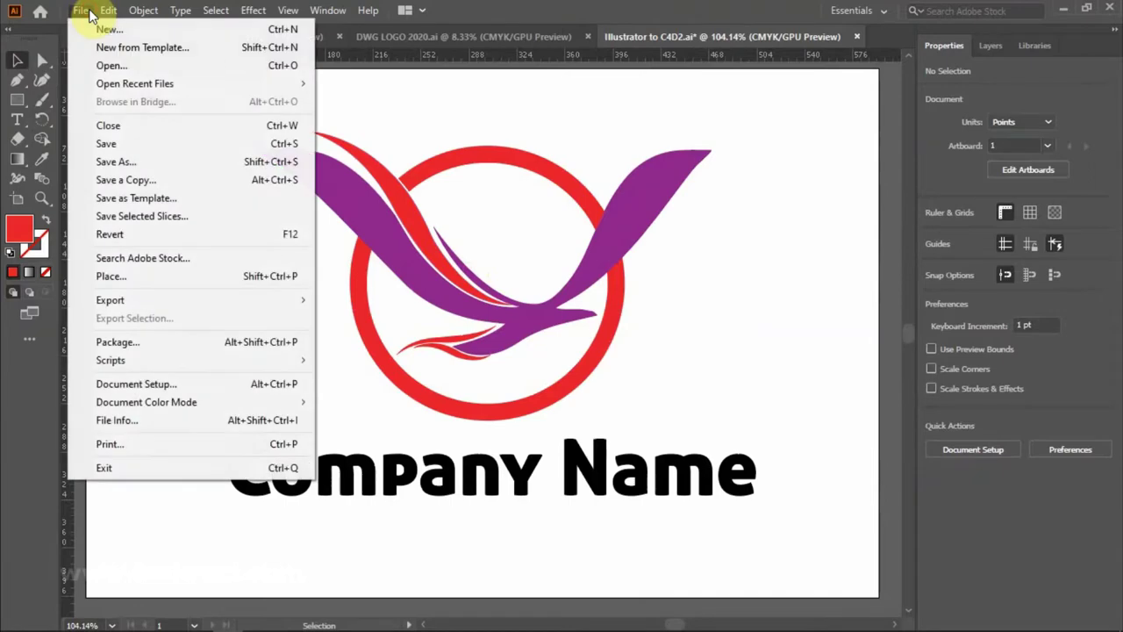
pyautogui.click(148, 163)
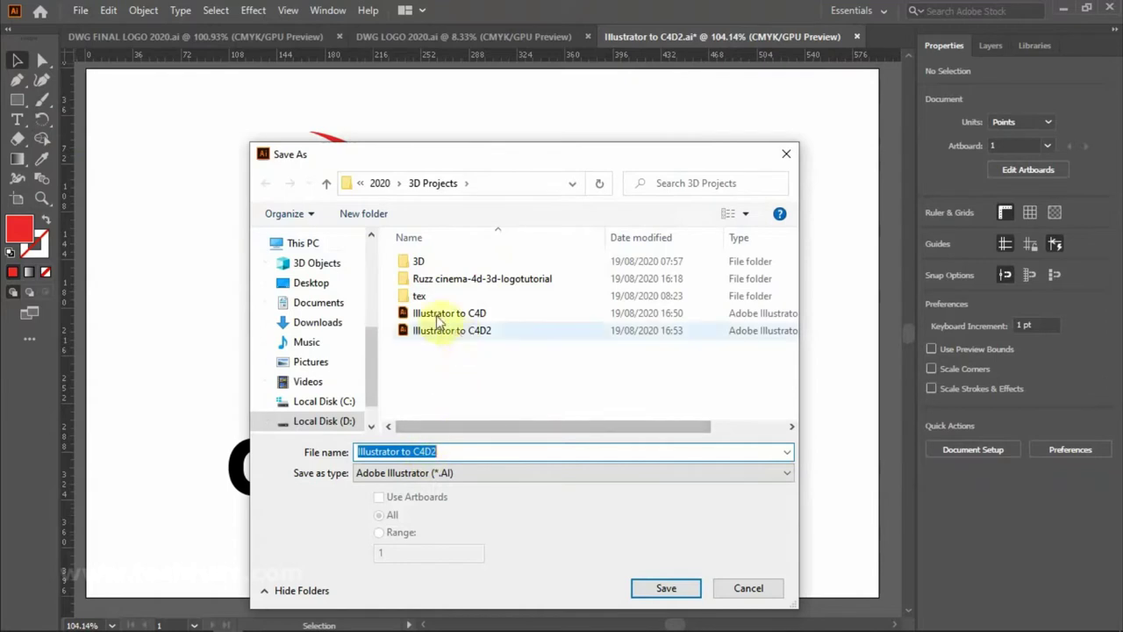
pyautogui.click(318, 284)
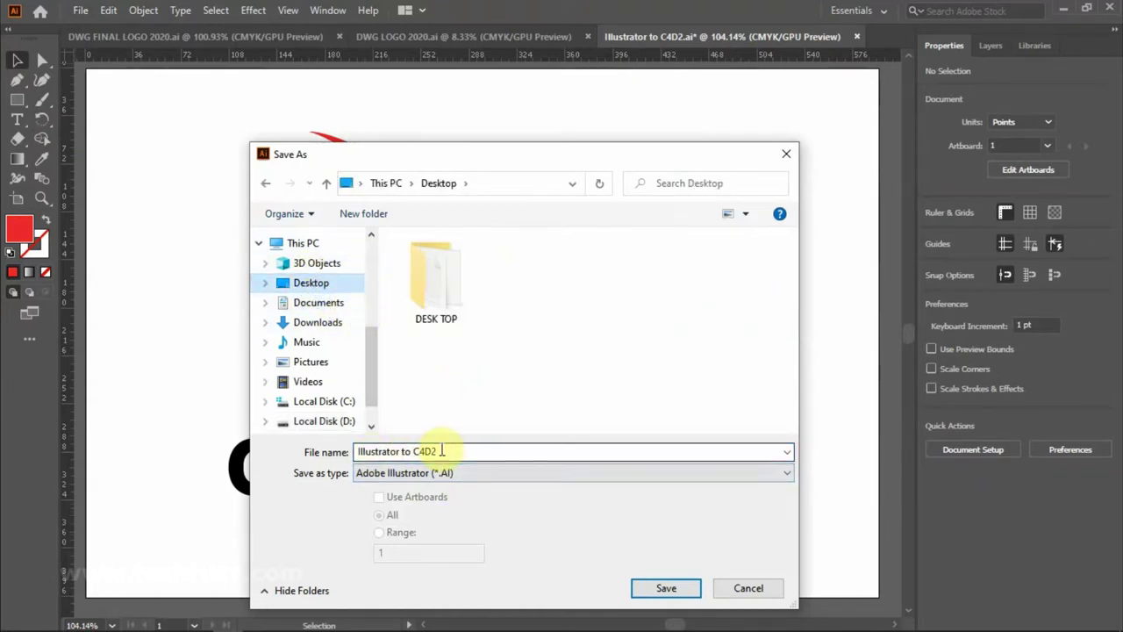
pyautogui.click(667, 588)
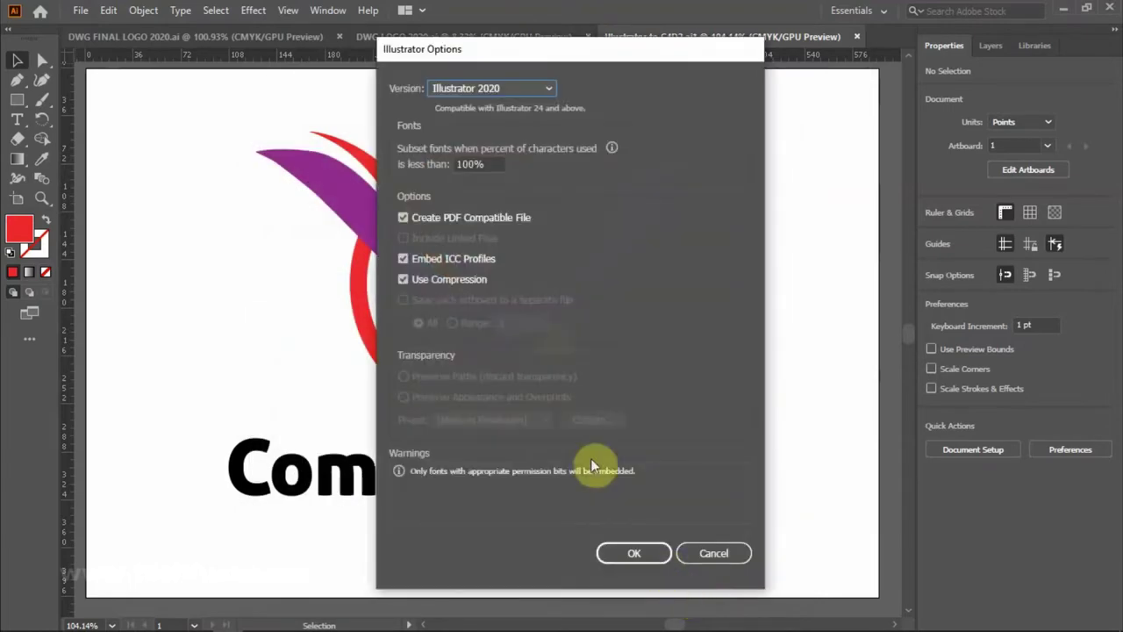
# Set the file version to Illustrator 8, accept the warning, and minimise Illustrator.
pyautogui.click(546, 89)
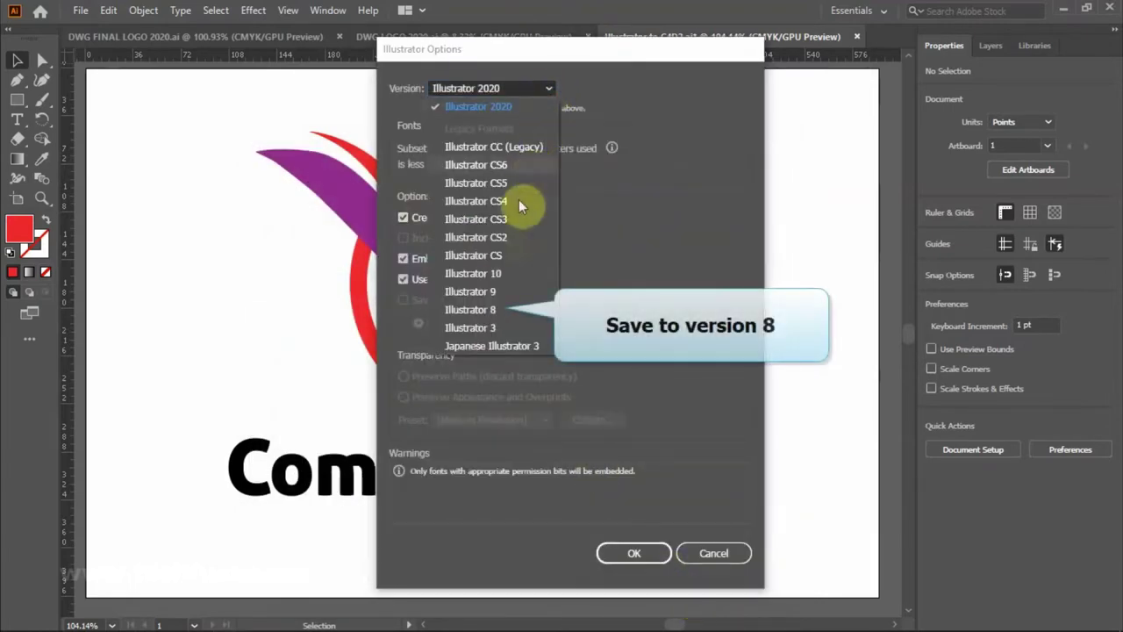
pyautogui.click(503, 310)
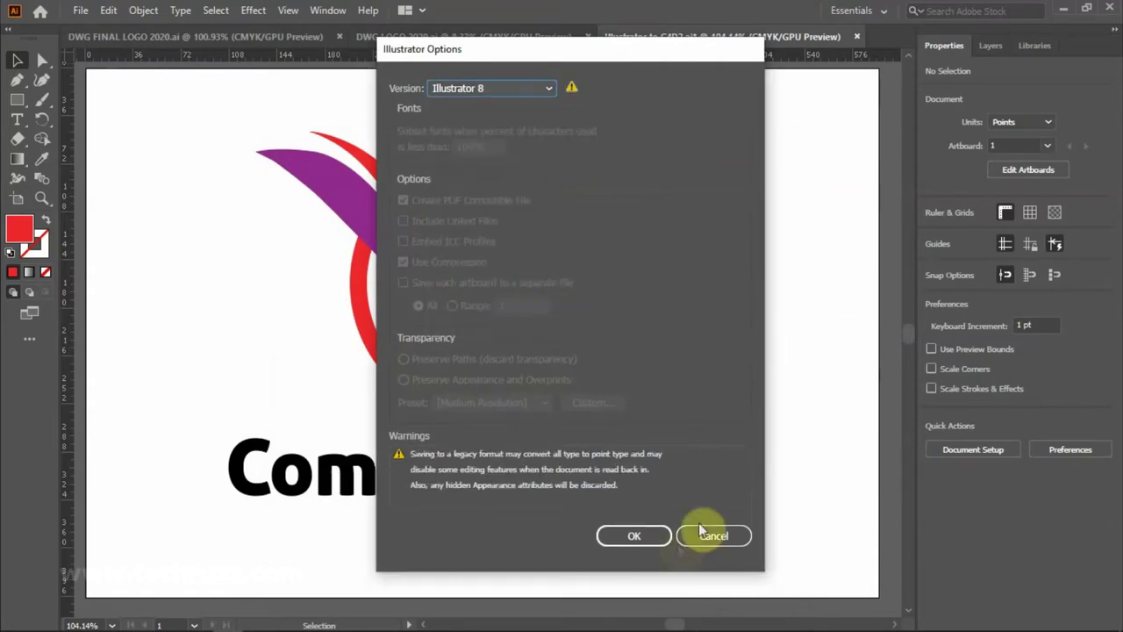
pyautogui.click(625, 537)
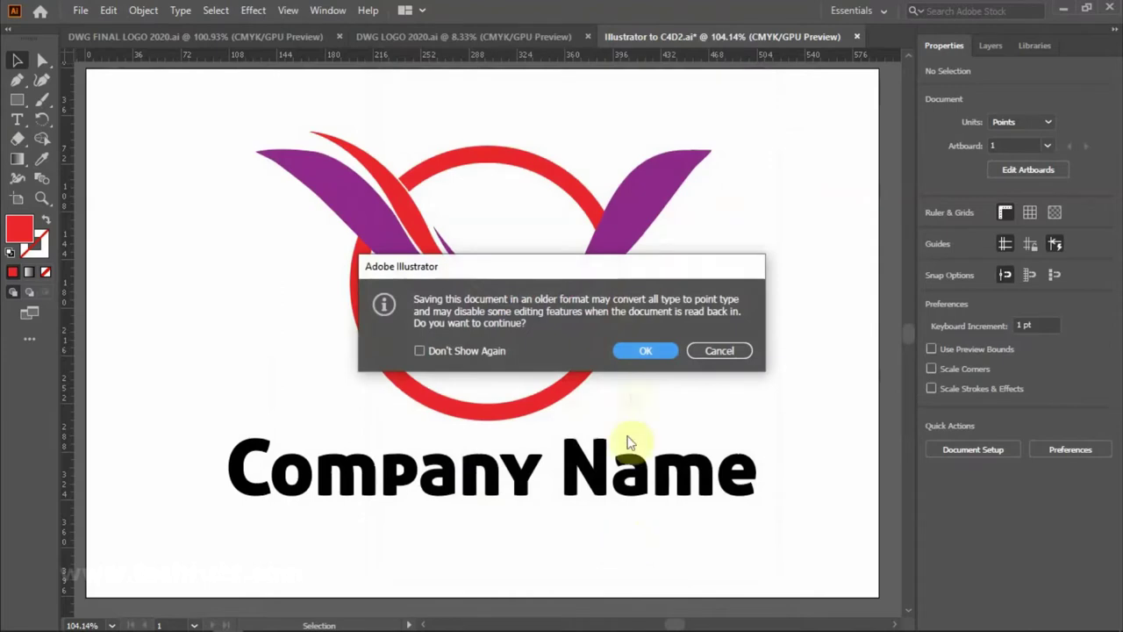
pyautogui.click(646, 351)
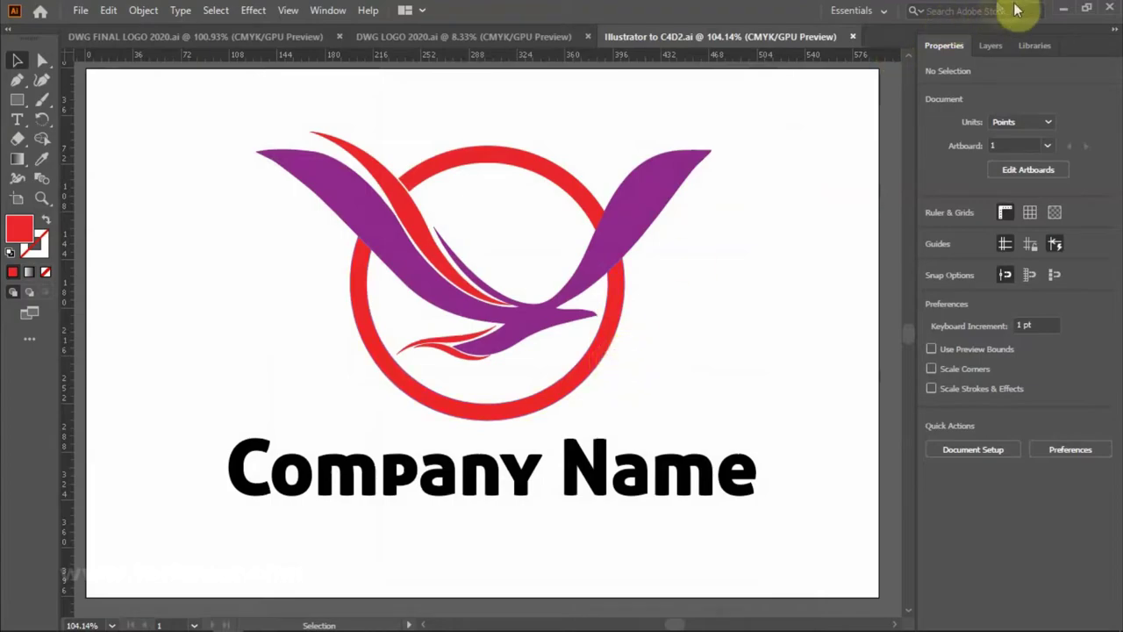
pyautogui.click(1063, 9)
# Switch to Cinema 4D's empty scene and start File > Merge Objects.
pyautogui.moveTo(59, 240); pyautogui.dragTo(54, 239)
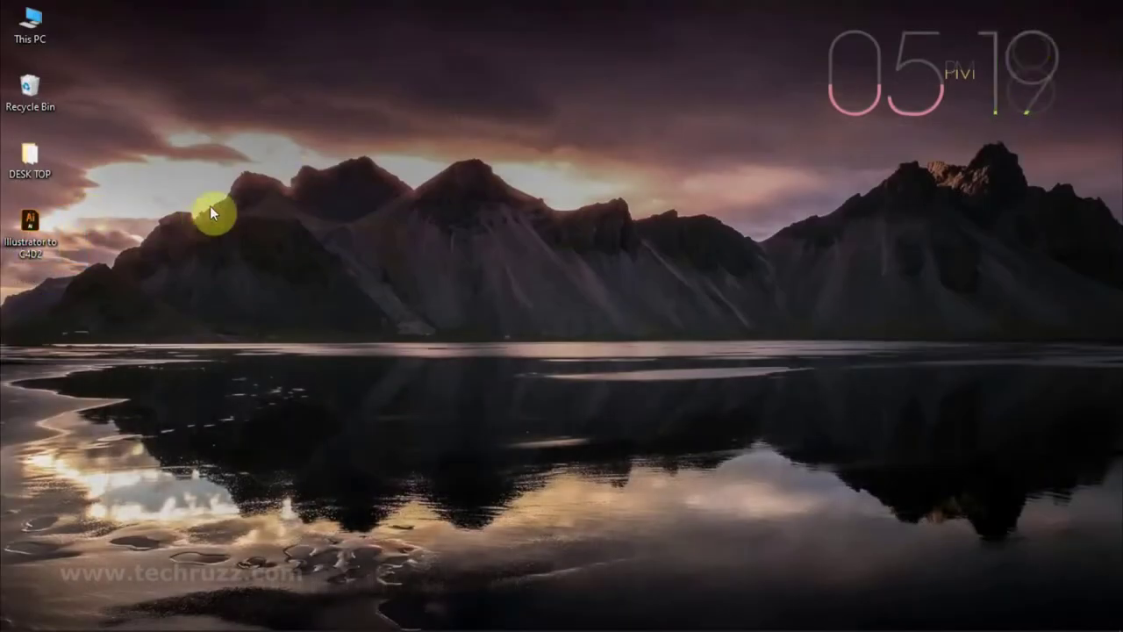
pyautogui.moveTo(471, 619)
pyautogui.click(658, 620)
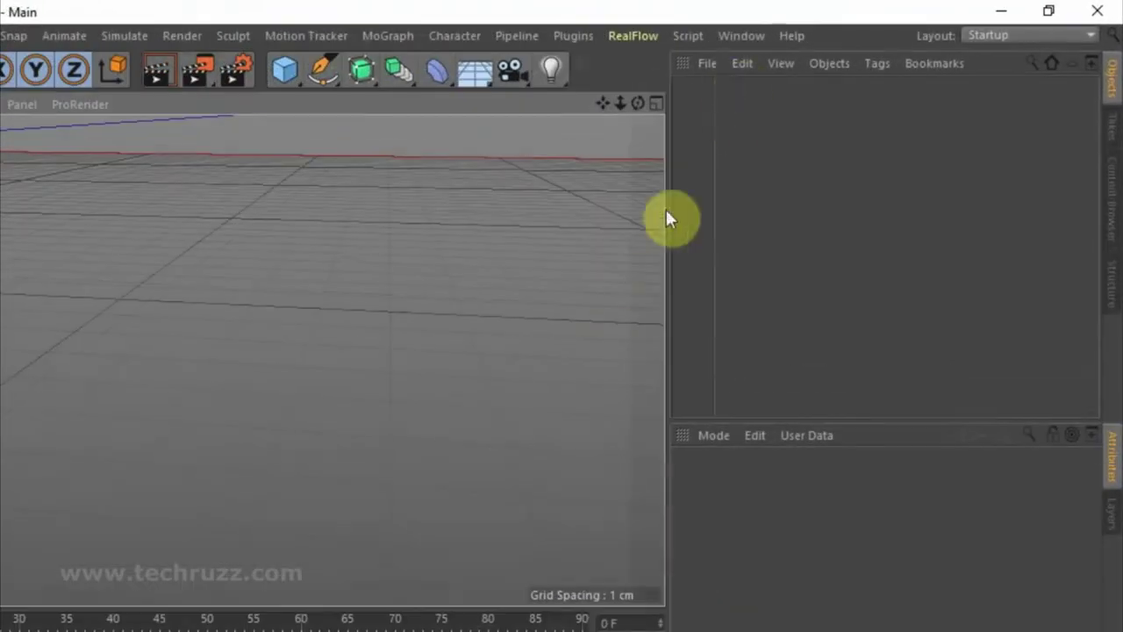
pyautogui.click(707, 64)
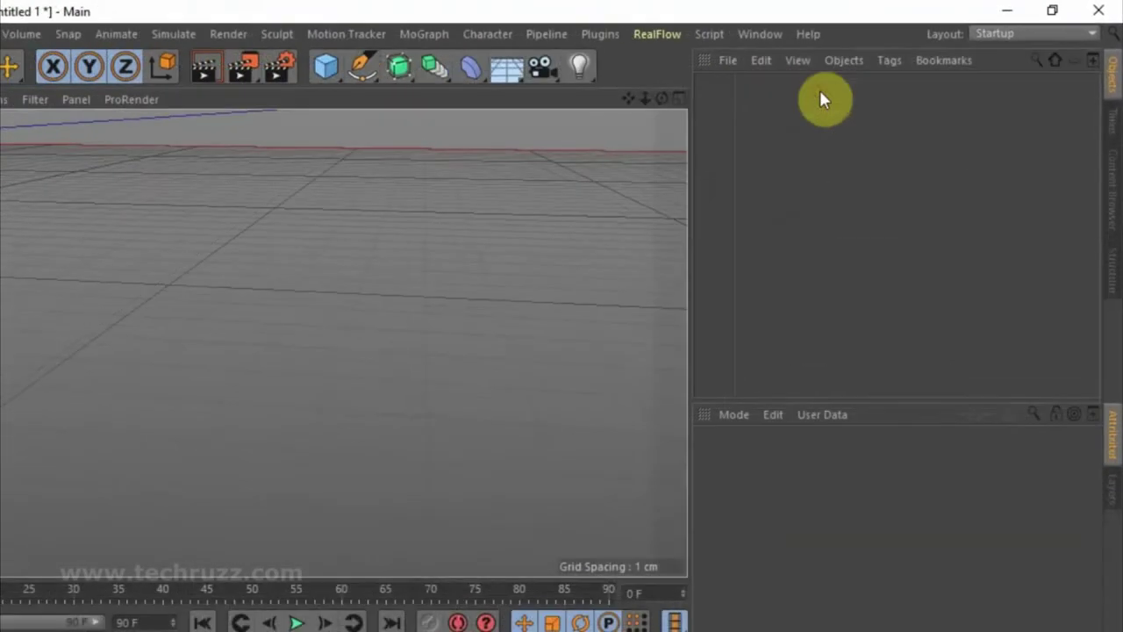
pyautogui.click(816, 93)
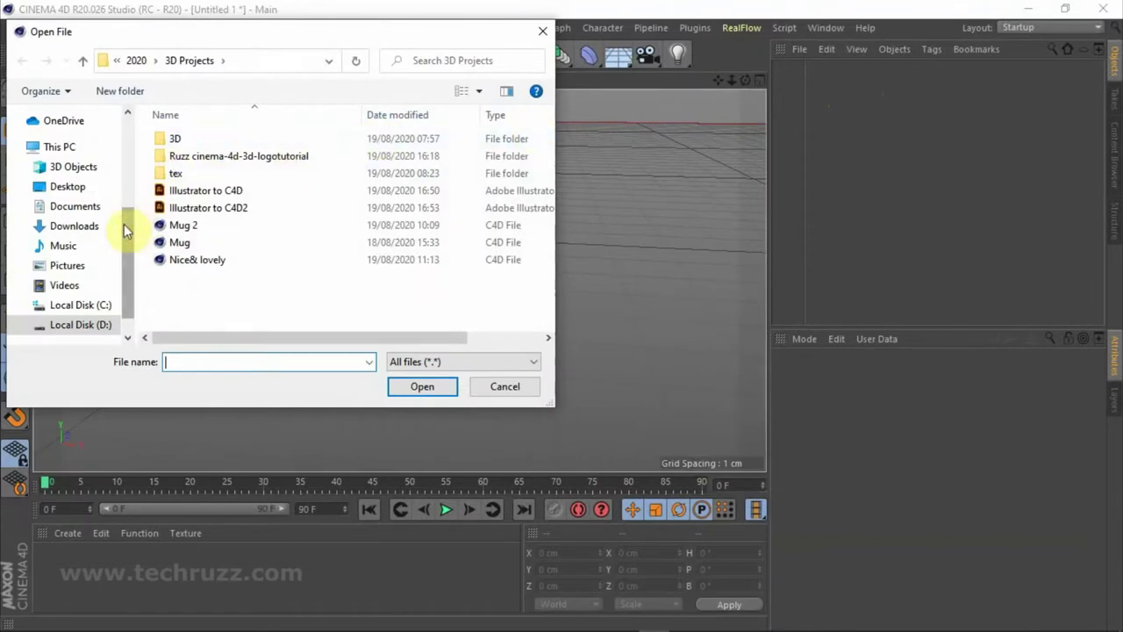
# Open 'Illustrator to C4D2' from the Desktop and enter an import scale of 30.
pyautogui.scroll(4, 124, 230)
pyautogui.click(67, 147)
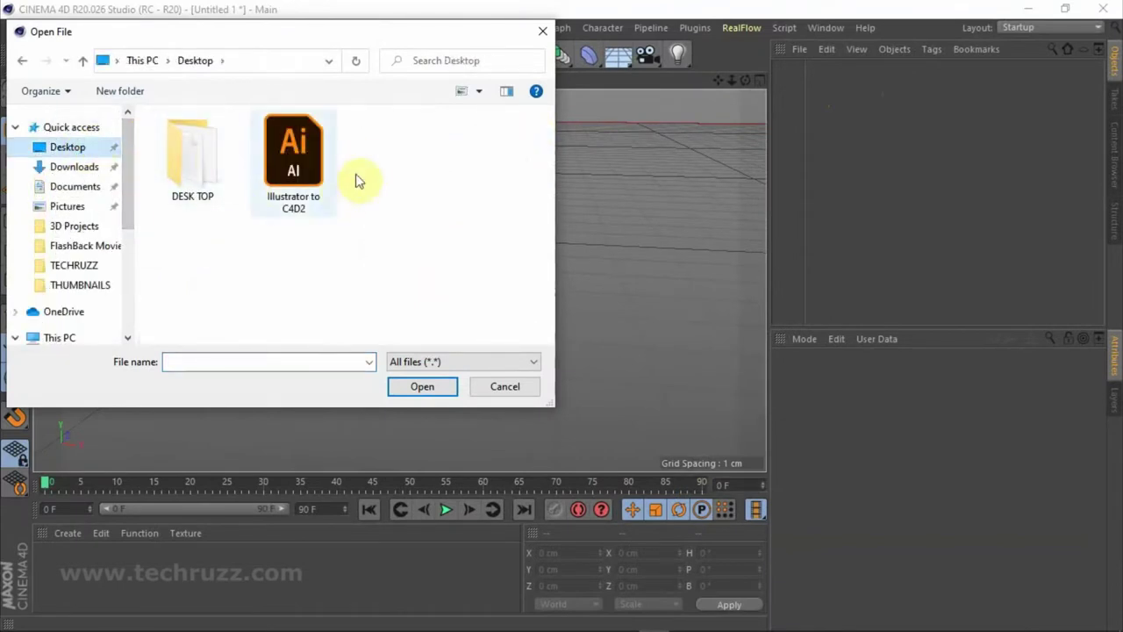
pyautogui.click(323, 151)
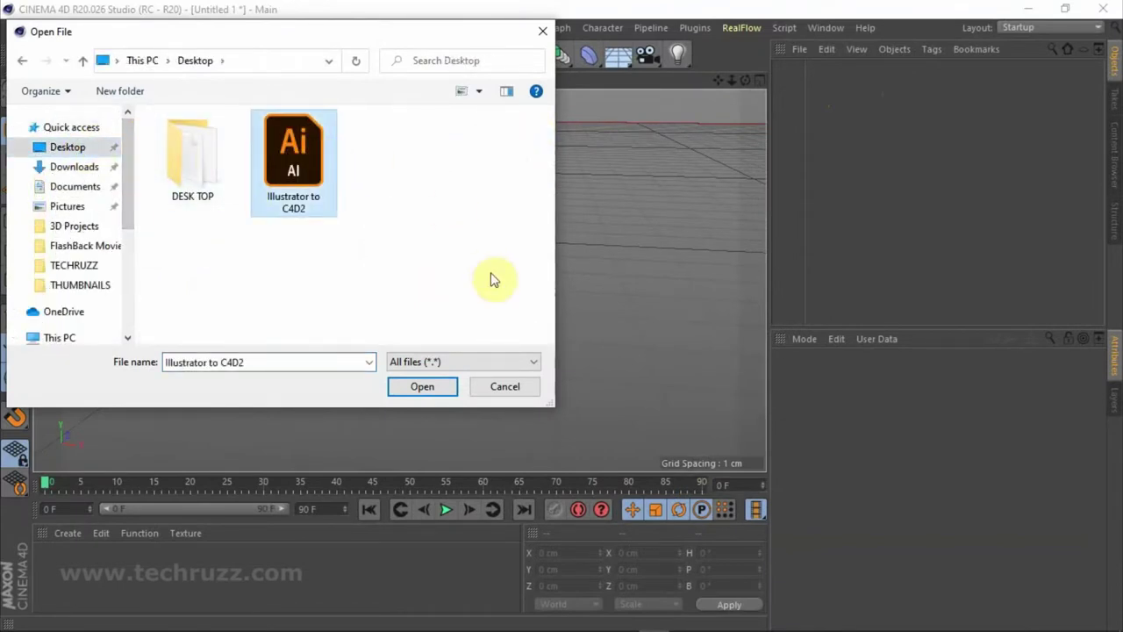
pyautogui.click(422, 386)
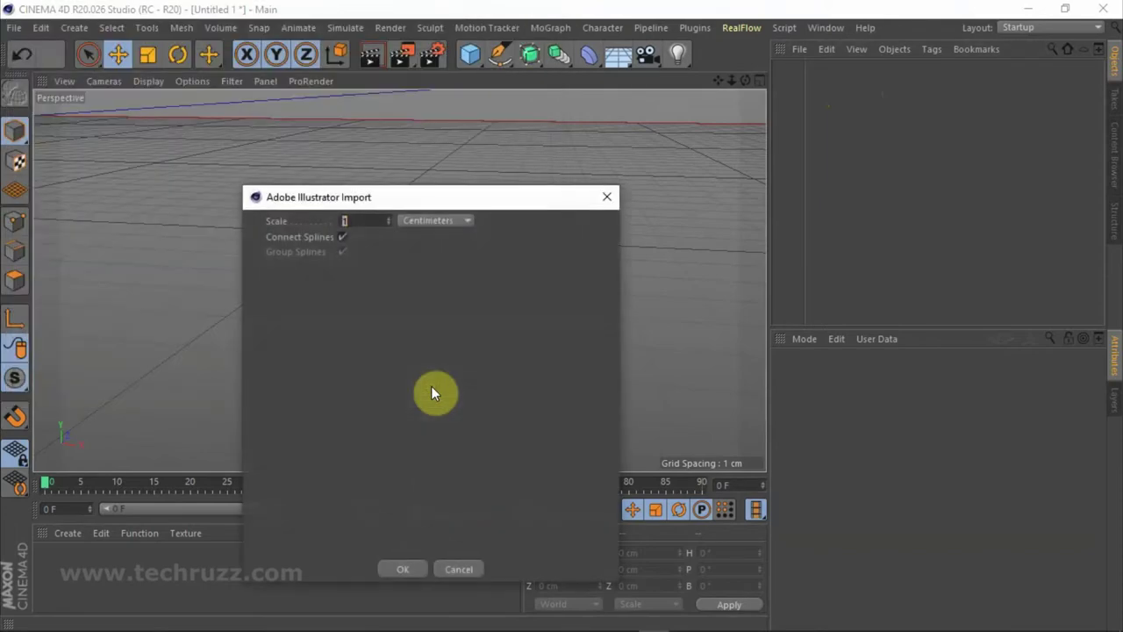
pyautogui.moveTo(359, 198); pyautogui.dragTo(424, 118)
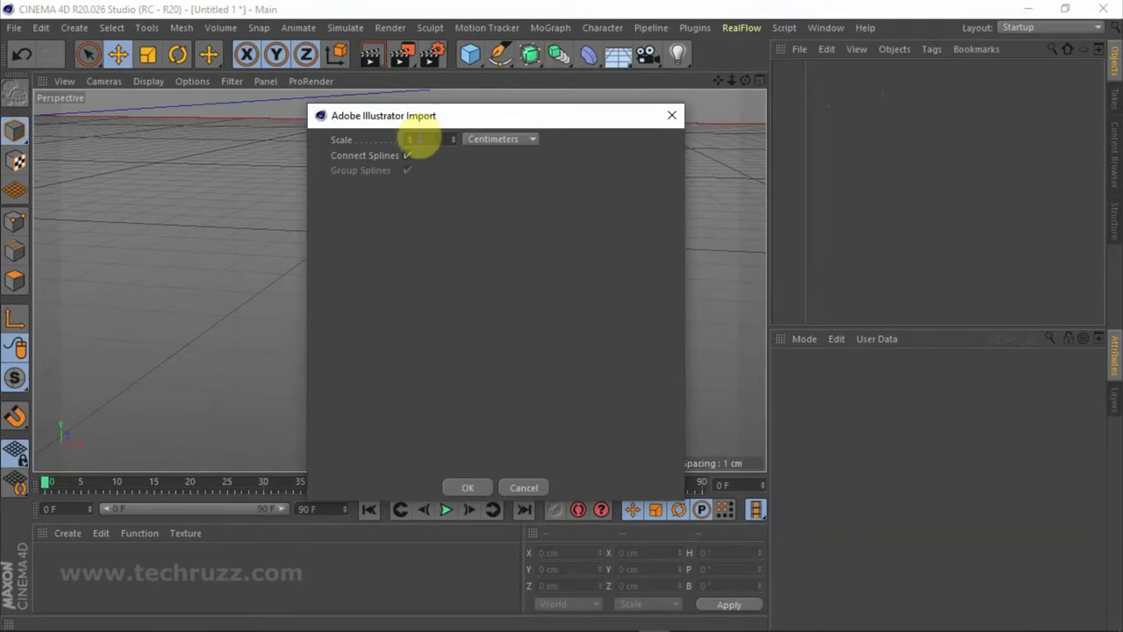
pyautogui.click(412, 139)
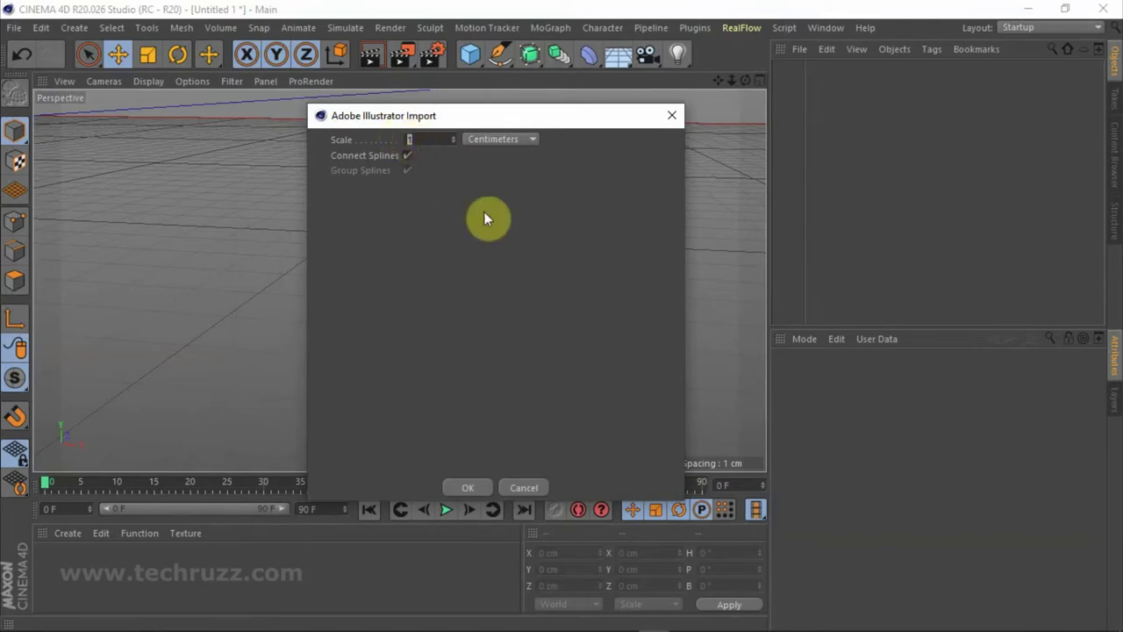
pyautogui.write('30')
# Confirm the import at scale 30 cm and frame the logo in the viewport.
pyautogui.click(473, 486)
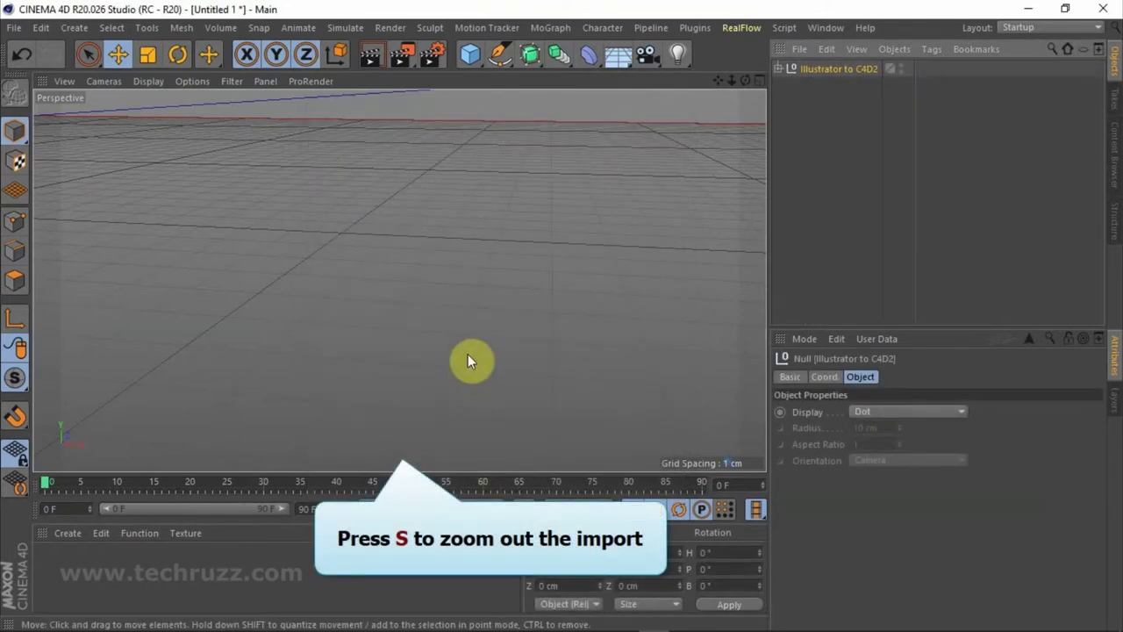
pyautogui.press('s')
pyautogui.scroll(-1, 438, 332)
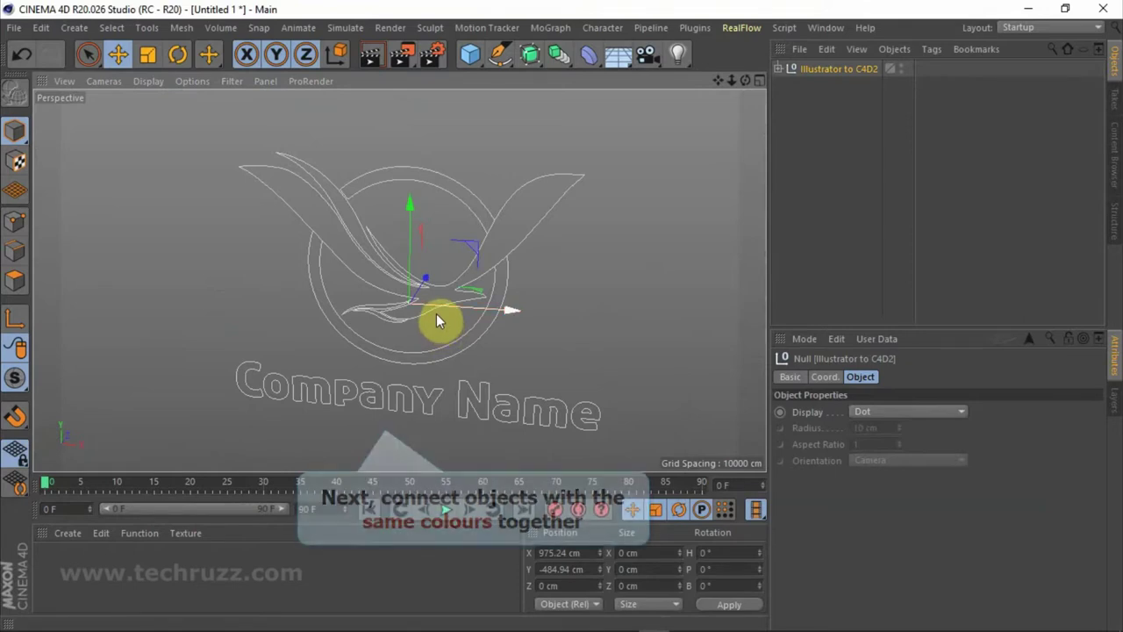
pyautogui.click(436, 314)
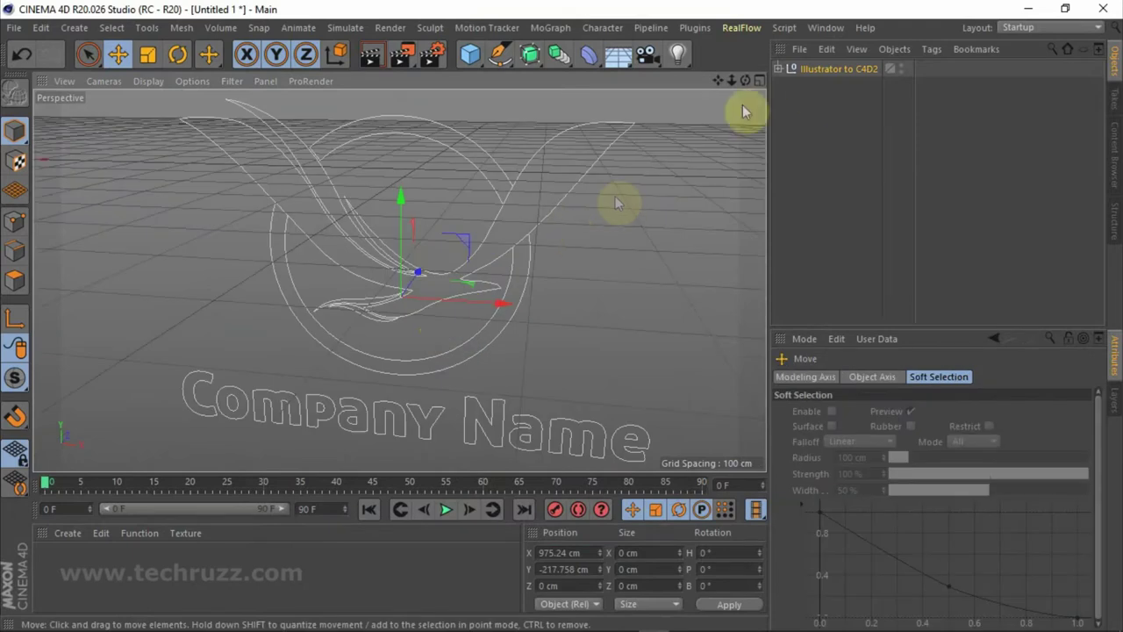
pyautogui.click(800, 111)
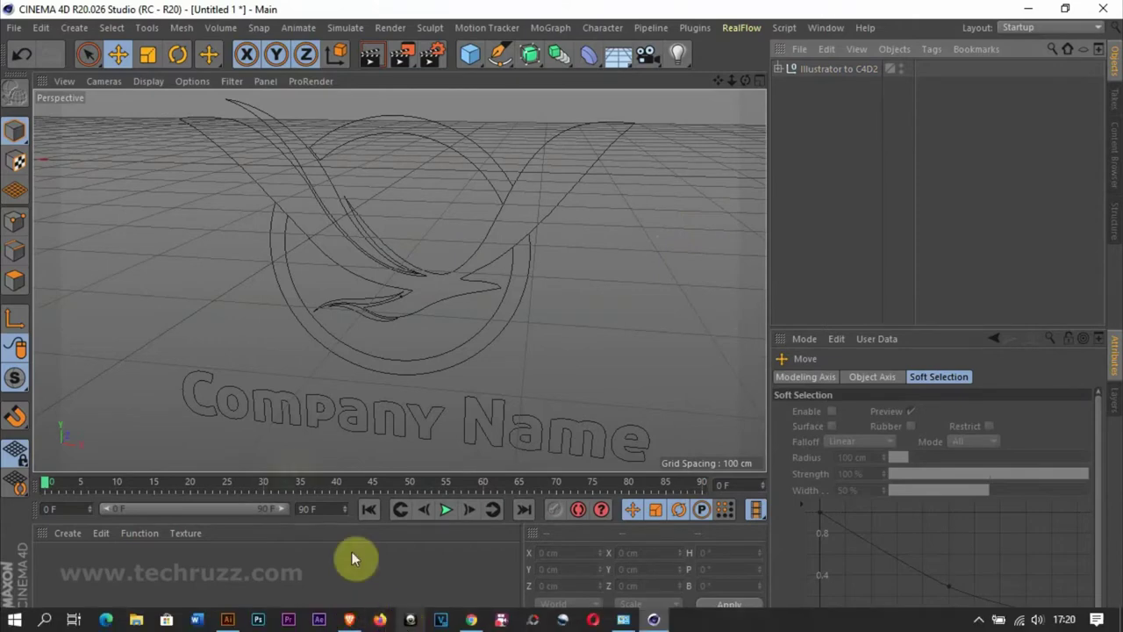
# Select all eleven Company Name letter paths and connect them into one spline, Path 1.1.
pyautogui.click(199, 379)
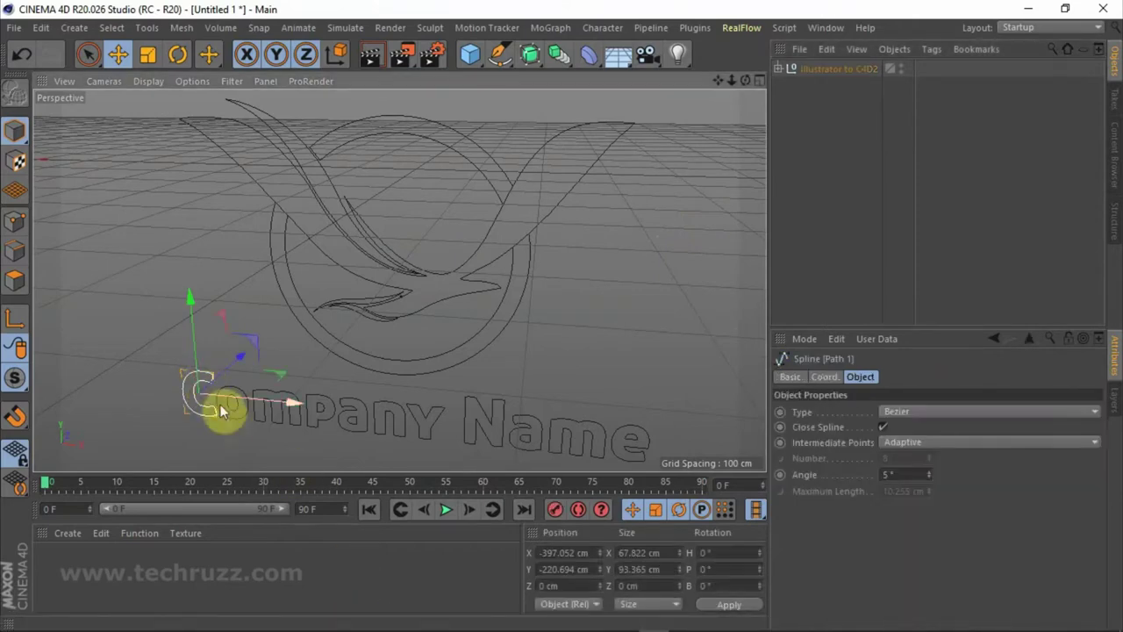
pyautogui.click(779, 68)
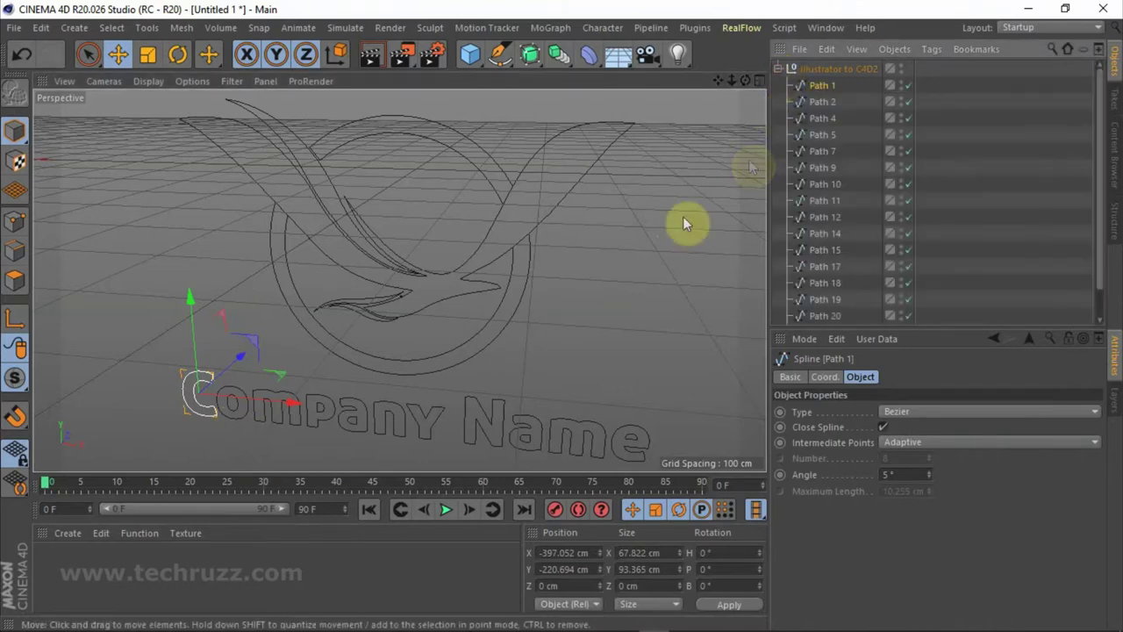
pyautogui.keyDown('shift'); pyautogui.click(236, 414); pyautogui.keyUp('shift')
pyautogui.keyDown('shift'); pyautogui.click(301, 419); pyautogui.keyUp('shift')
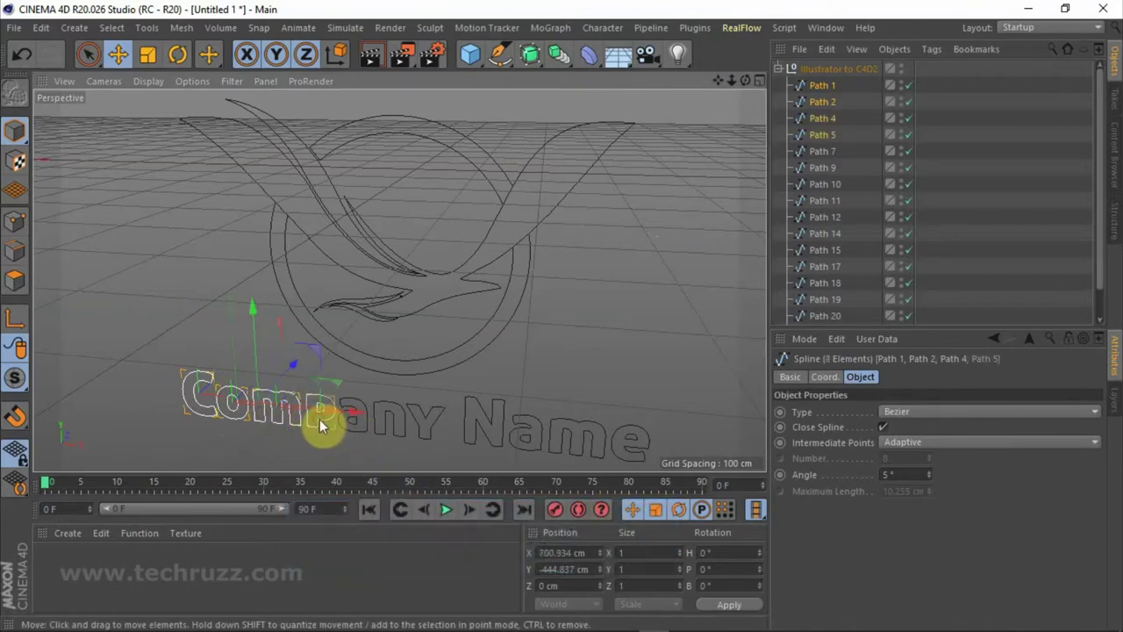
pyautogui.keyDown('shift'); pyautogui.click(362, 423); pyautogui.keyUp('shift')
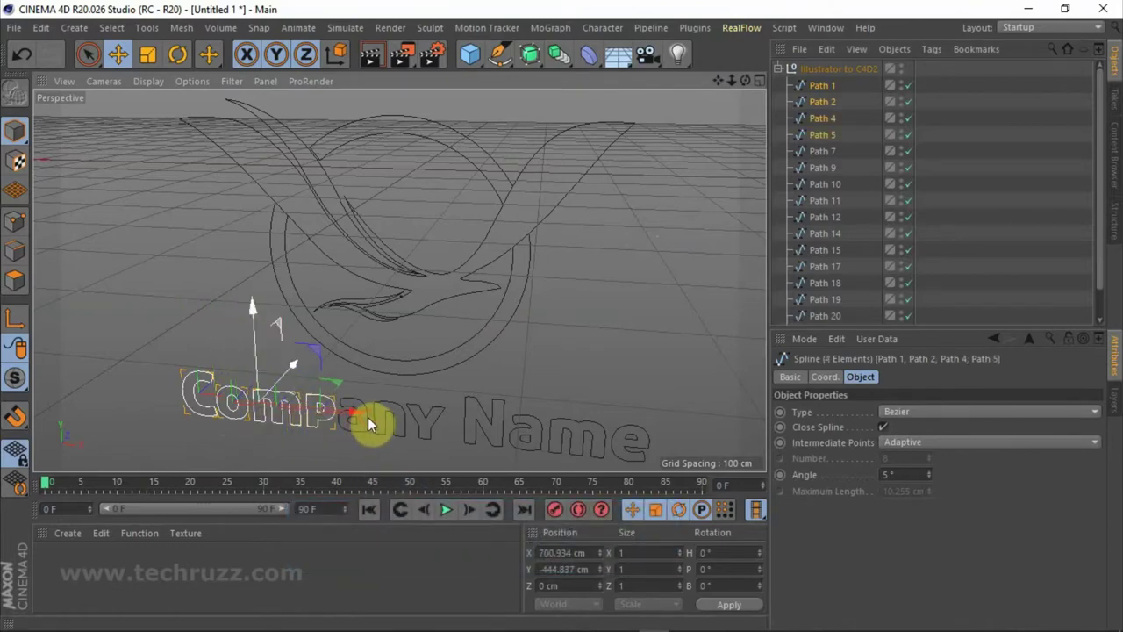
pyautogui.keyDown('shift'); pyautogui.click(390, 409); pyautogui.keyUp('shift')
pyautogui.keyDown('shift'); pyautogui.click(394, 413); pyautogui.keyUp('shift')
pyautogui.keyDown('shift'); pyautogui.click(441, 416); pyautogui.keyUp('shift')
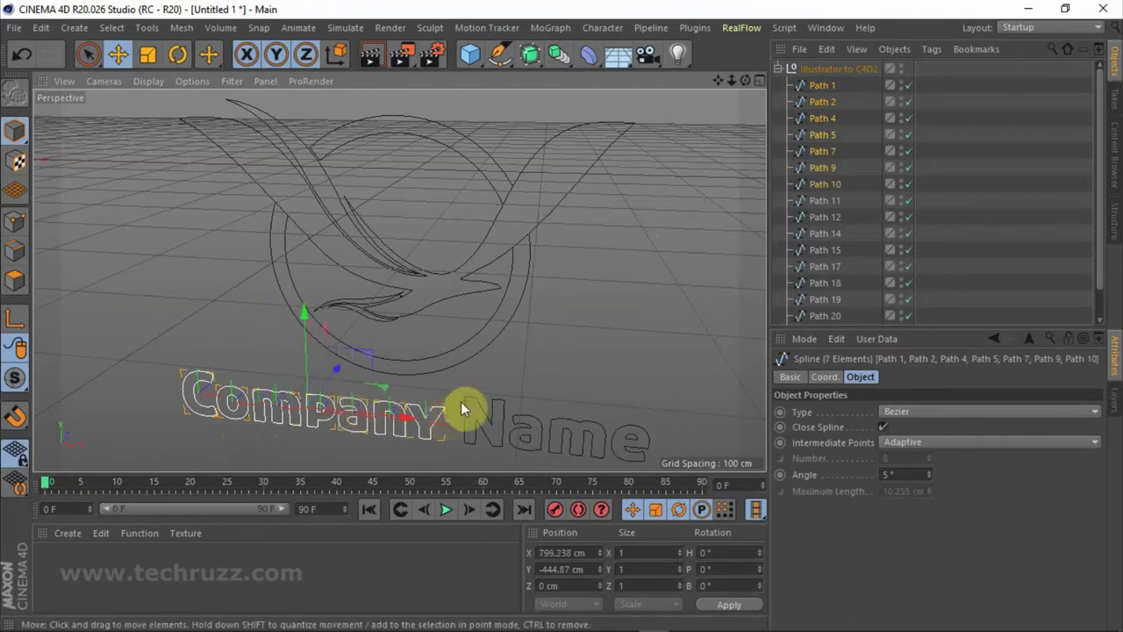
pyautogui.keyDown('shift'); pyautogui.click(478, 408); pyautogui.keyUp('shift')
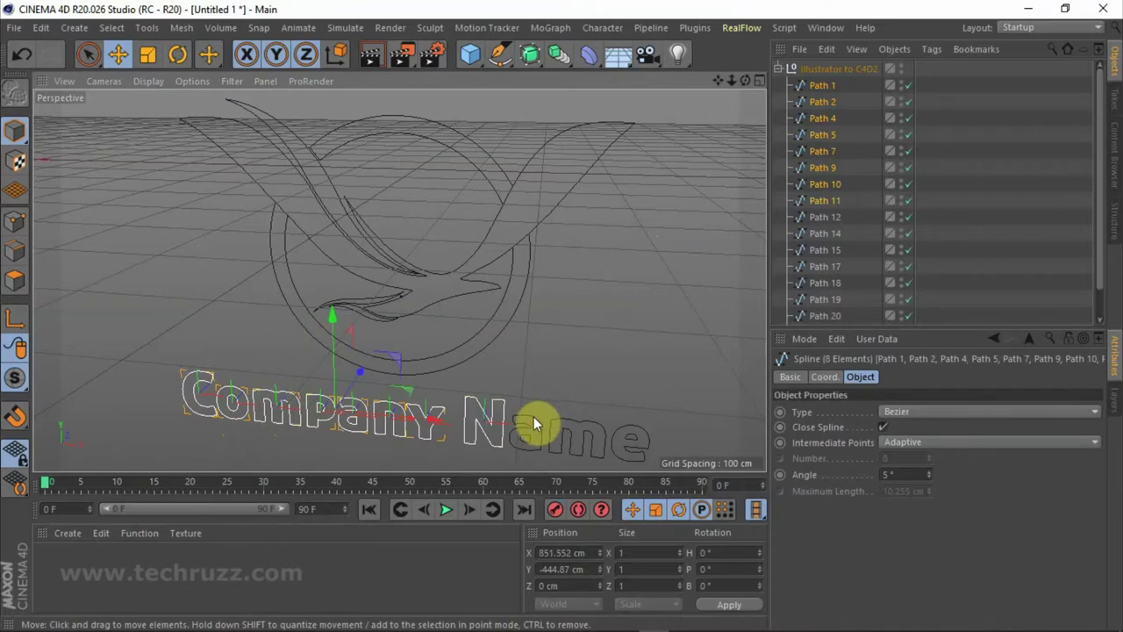
pyautogui.keyDown('shift'); pyautogui.click(545, 430); pyautogui.keyUp('shift')
pyautogui.keyDown('shift'); pyautogui.click(566, 421); pyautogui.keyUp('shift')
pyautogui.keyDown('shift'); pyautogui.click(642, 430); pyautogui.keyUp('shift')
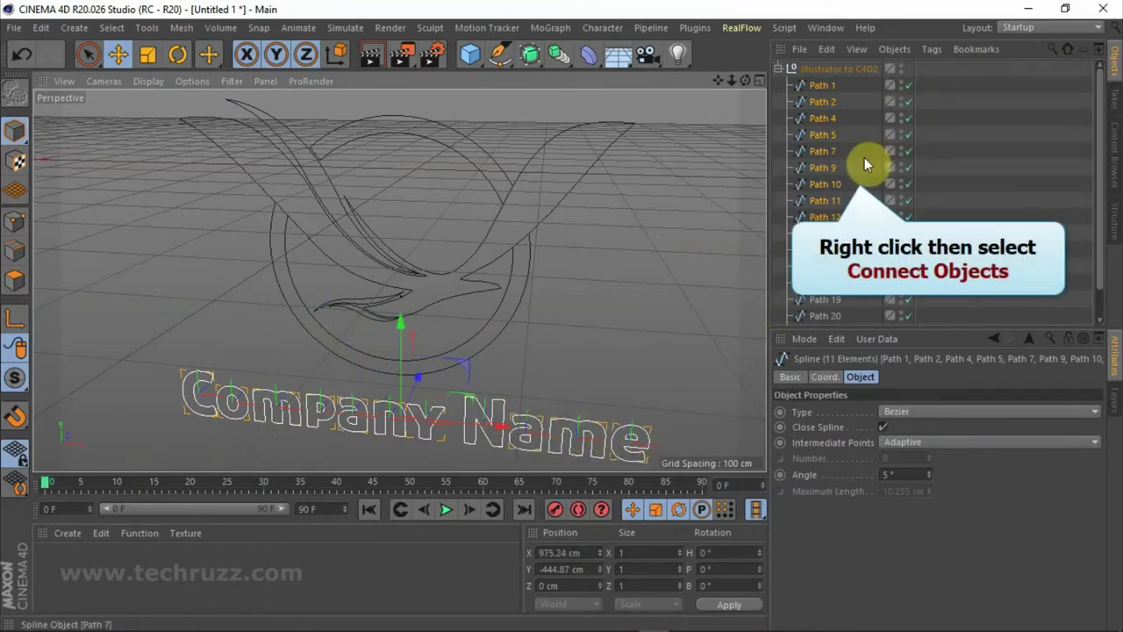
pyautogui.rightClick(869, 154)
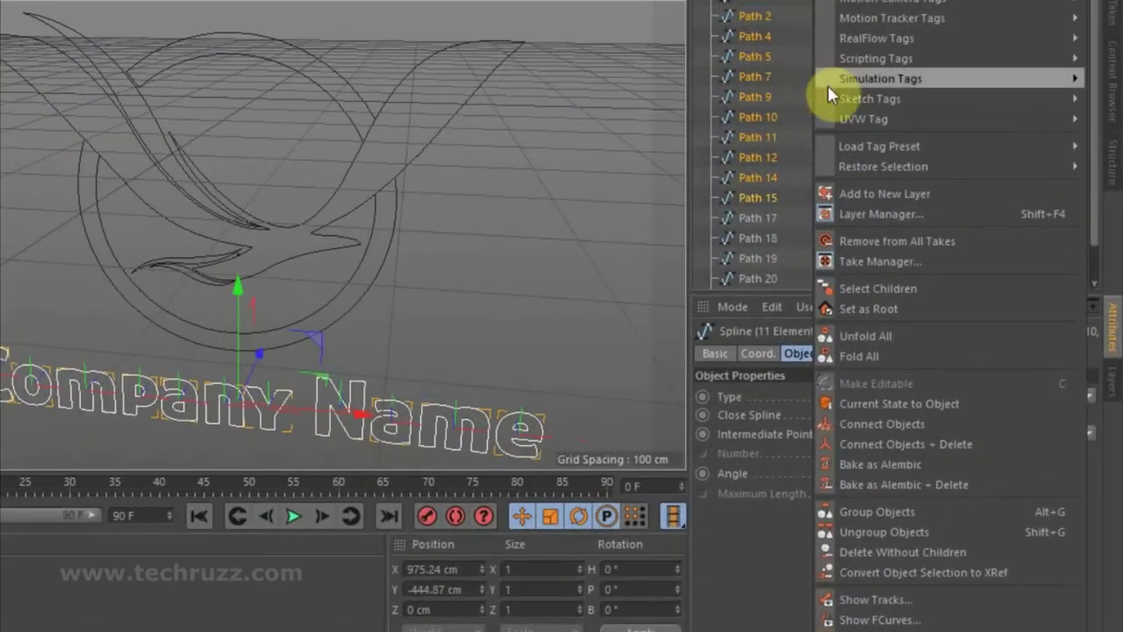
pyautogui.click(902, 425)
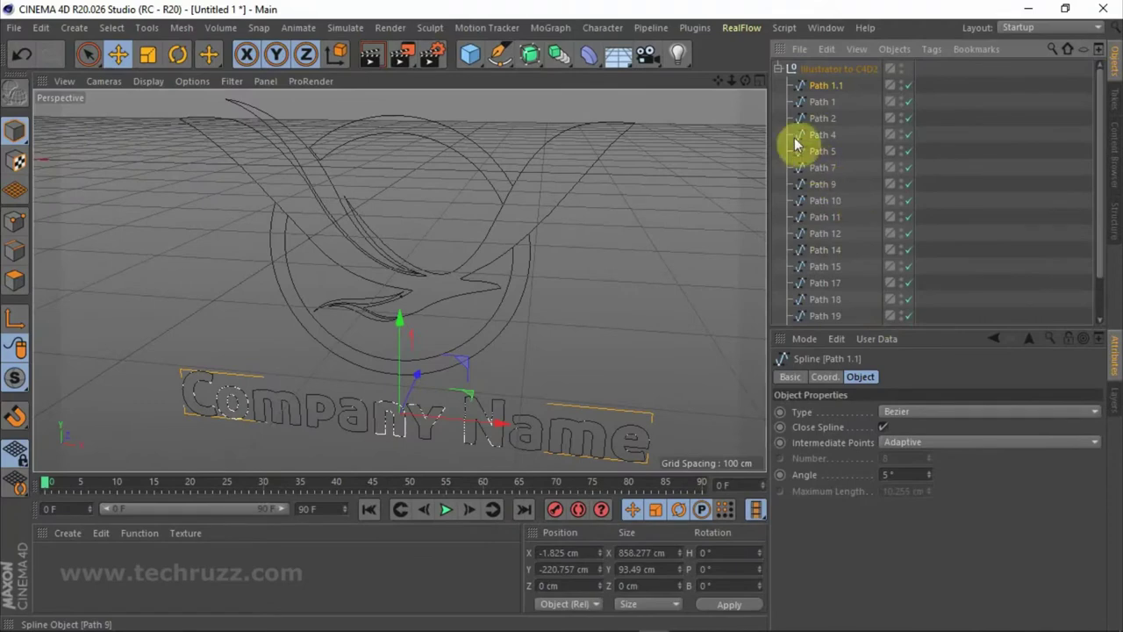
# Rename Path 1.1 to 'Name' and select the ten original letter paths (Path 1–14).
pyautogui.doubleClick(827, 86)
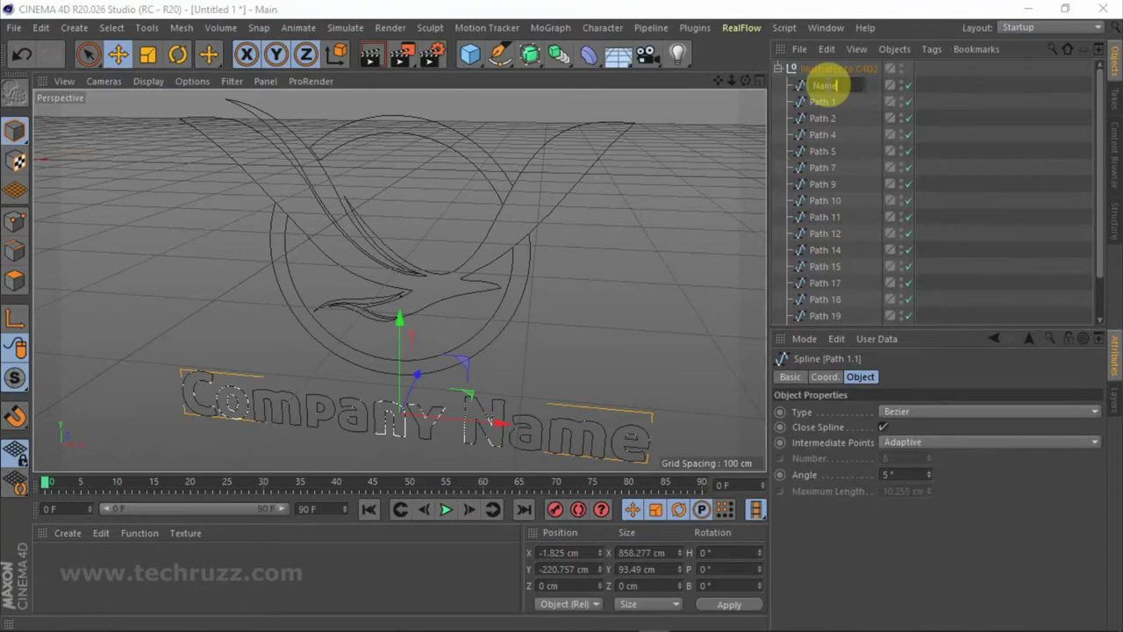
pyautogui.write('Name')
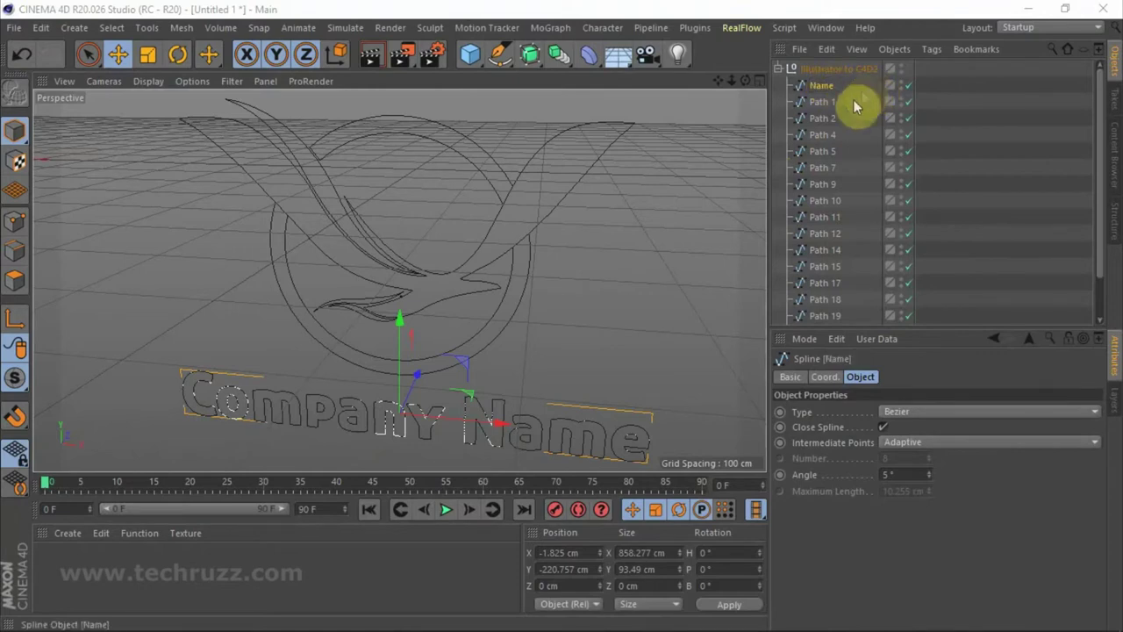
pyautogui.click(822, 104)
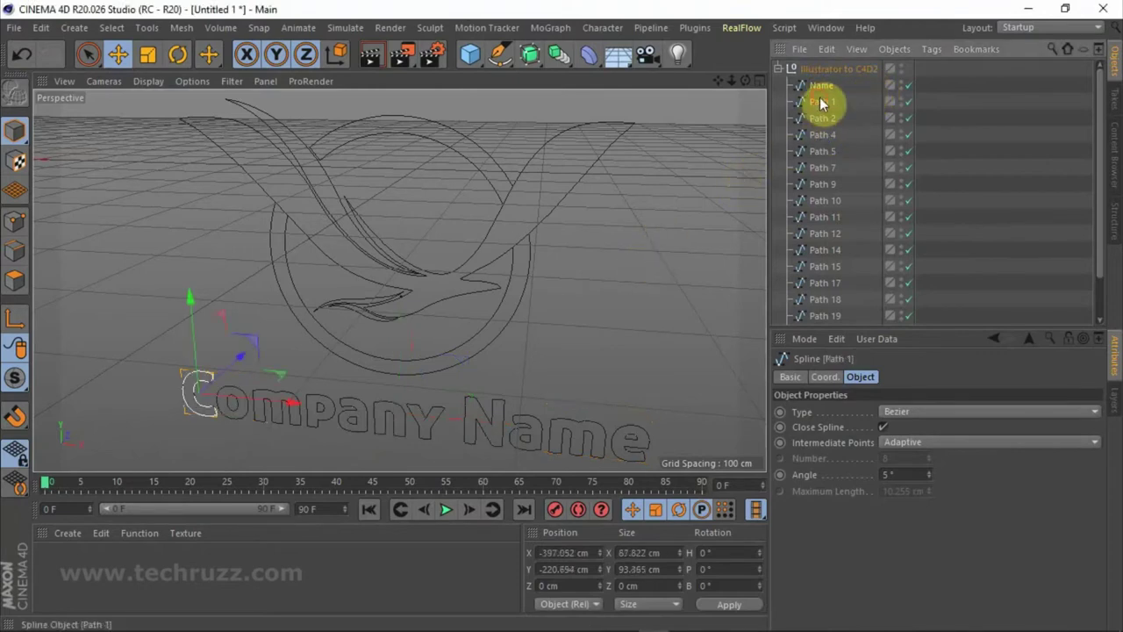
pyautogui.keyDown('ctrl'); pyautogui.click(821, 119); pyautogui.keyUp('ctrl')
pyautogui.keyDown('ctrl'); pyautogui.click(822, 135); pyautogui.keyUp('ctrl')
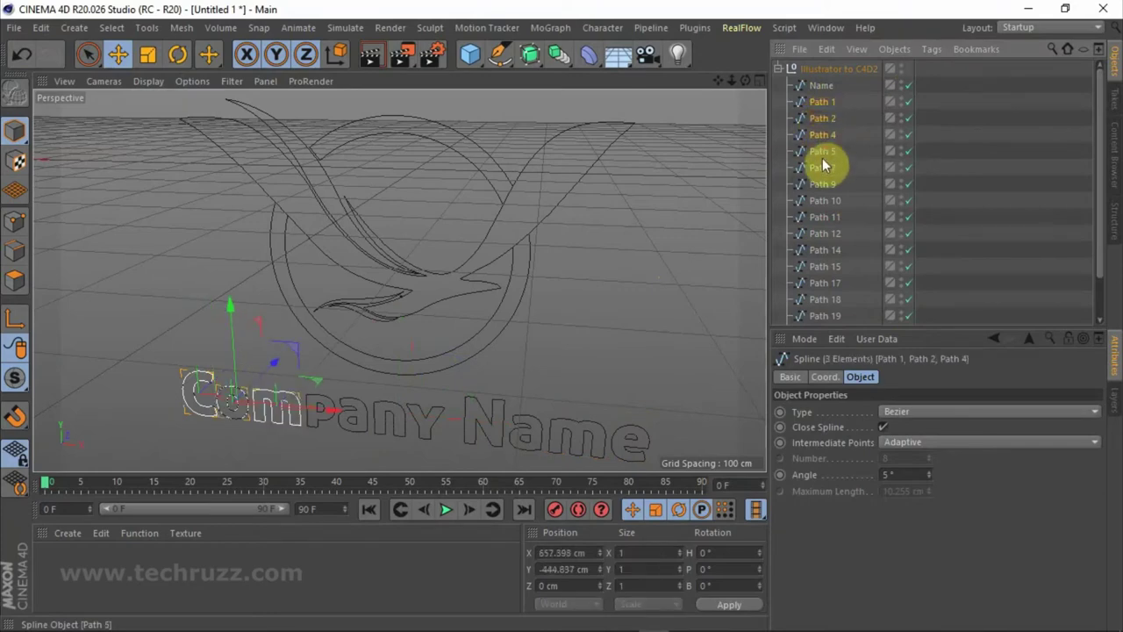
pyautogui.keyDown('ctrl'); pyautogui.click(824, 153); pyautogui.keyUp('ctrl')
pyautogui.keyDown('ctrl'); pyautogui.click(823, 167); pyautogui.keyUp('ctrl')
pyautogui.keyDown('ctrl'); pyautogui.click(824, 184); pyautogui.keyUp('ctrl')
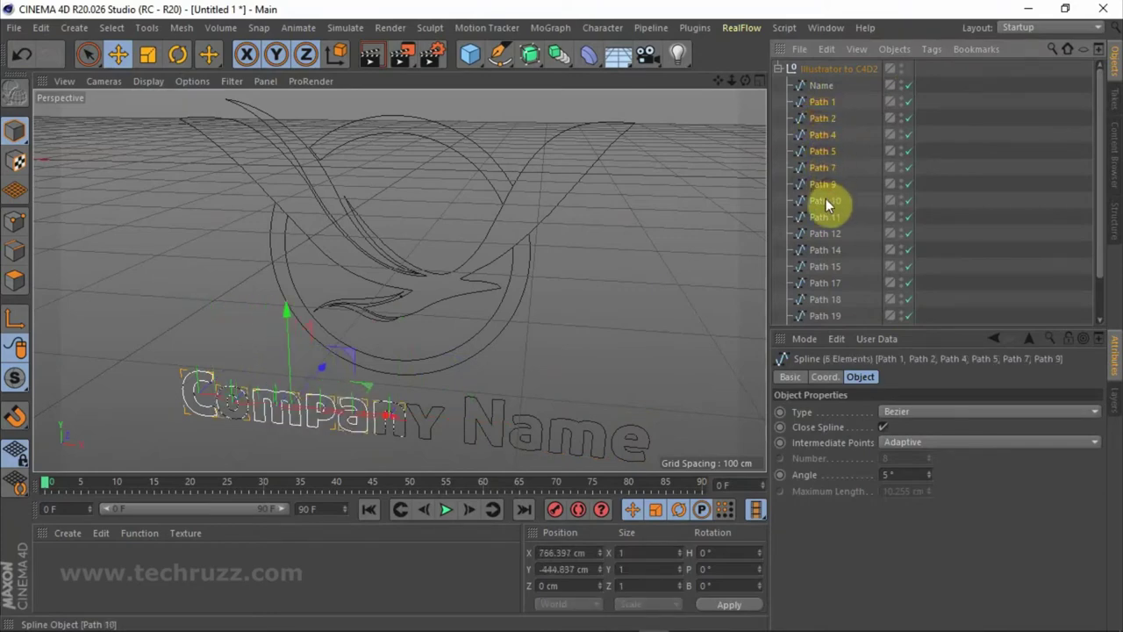
pyautogui.keyDown('ctrl'); pyautogui.click(825, 201); pyautogui.keyUp('ctrl')
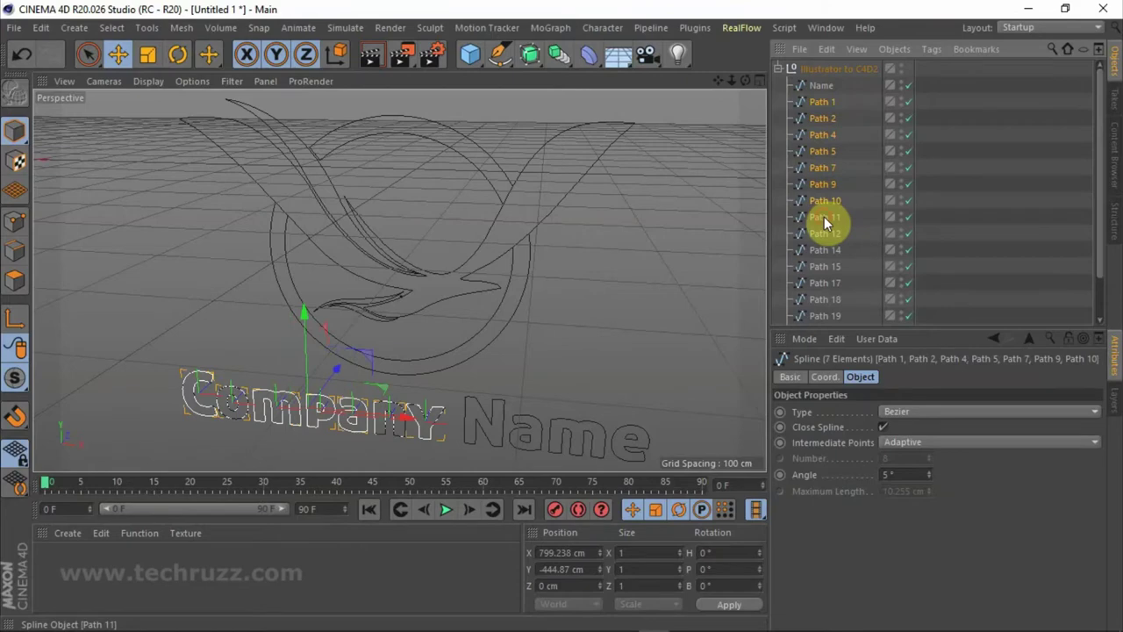
pyautogui.keyDown('ctrl'); pyautogui.click(824, 218); pyautogui.keyUp('ctrl')
pyautogui.keyDown('ctrl'); pyautogui.click(823, 233); pyautogui.keyUp('ctrl')
pyautogui.keyDown('ctrl'); pyautogui.click(825, 249); pyautogui.keyUp('ctrl')
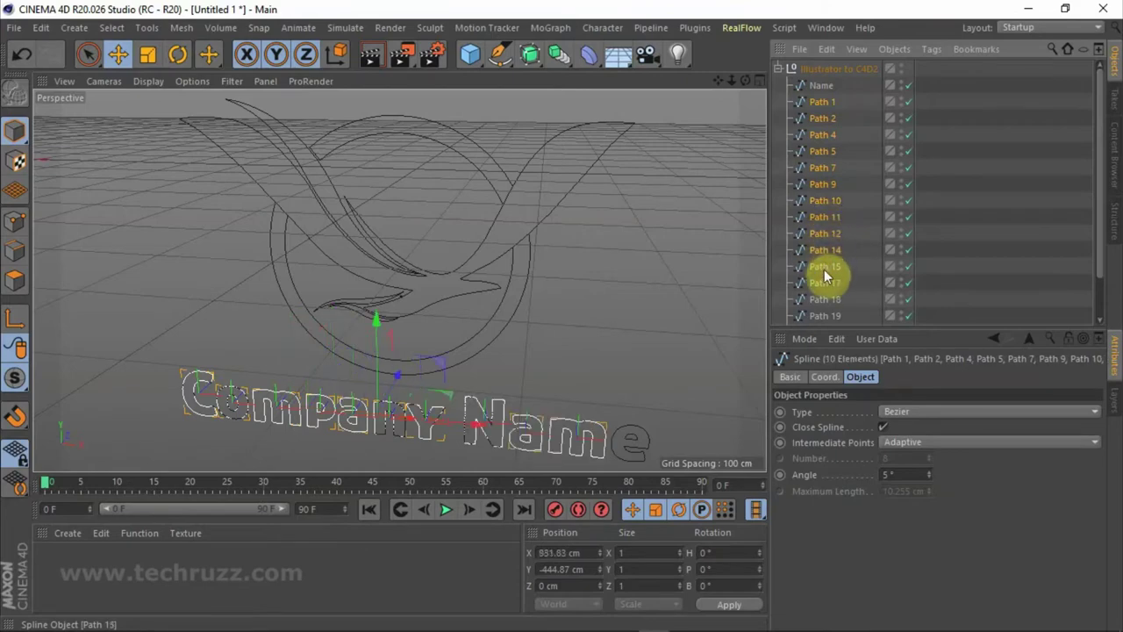
# Delete the selected letter paths without children, then select the Name text spline.
pyautogui.rightClick(823, 152)
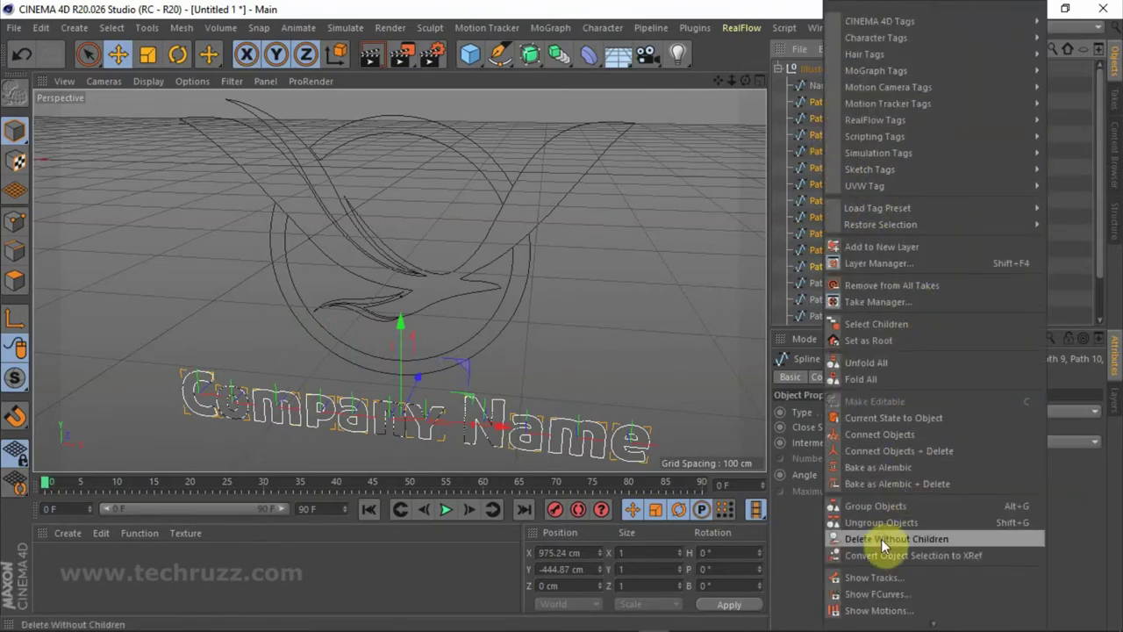
pyautogui.click(881, 538)
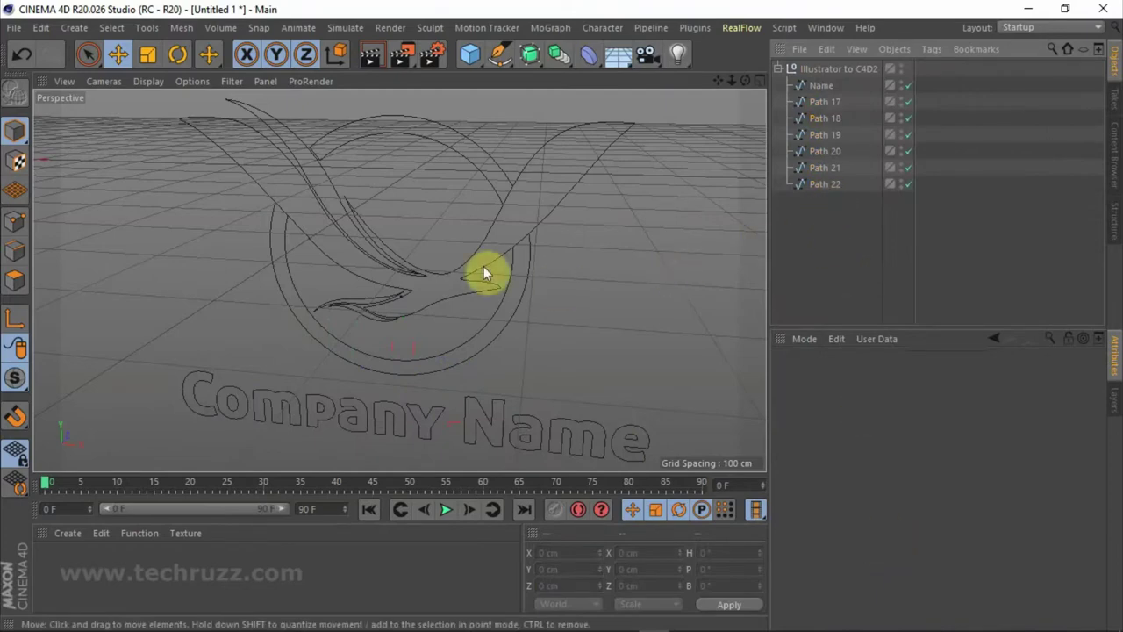
pyautogui.keyDown('alt'); pyautogui.moveTo(556, 283); pyautogui.dragTo(472, 256); pyautogui.keyUp('alt')
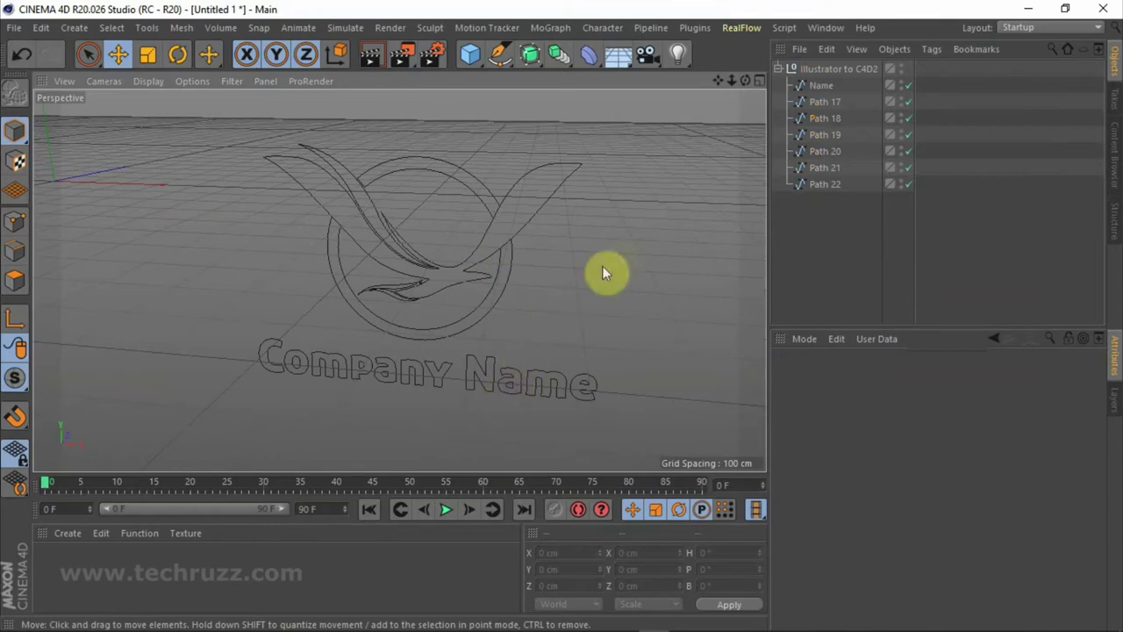
pyautogui.click(494, 367)
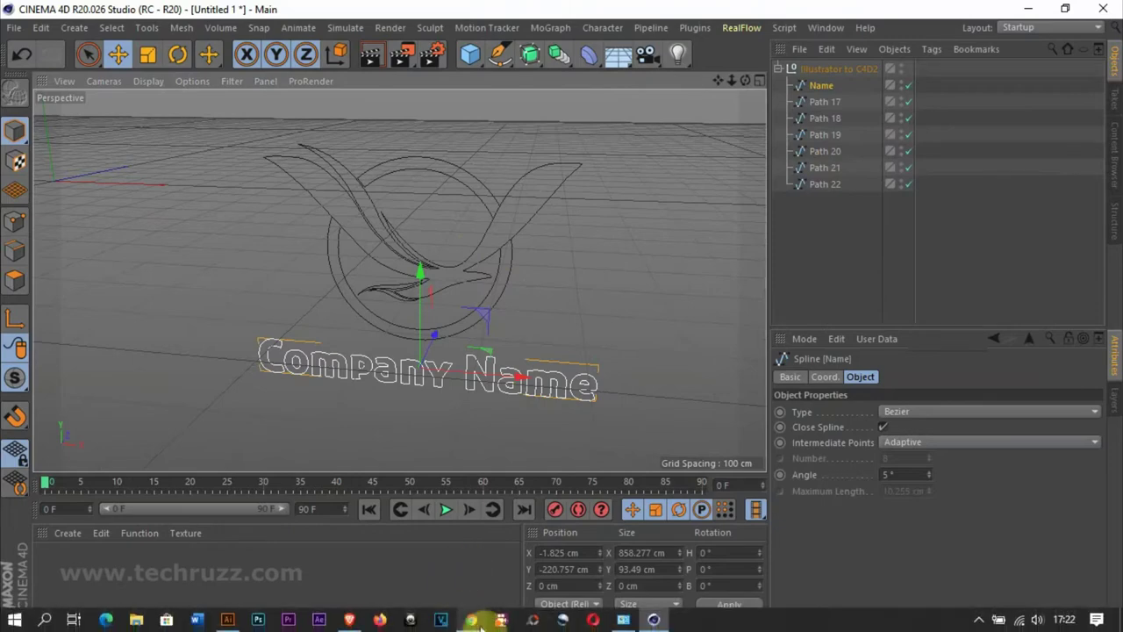
pyautogui.click(228, 619)
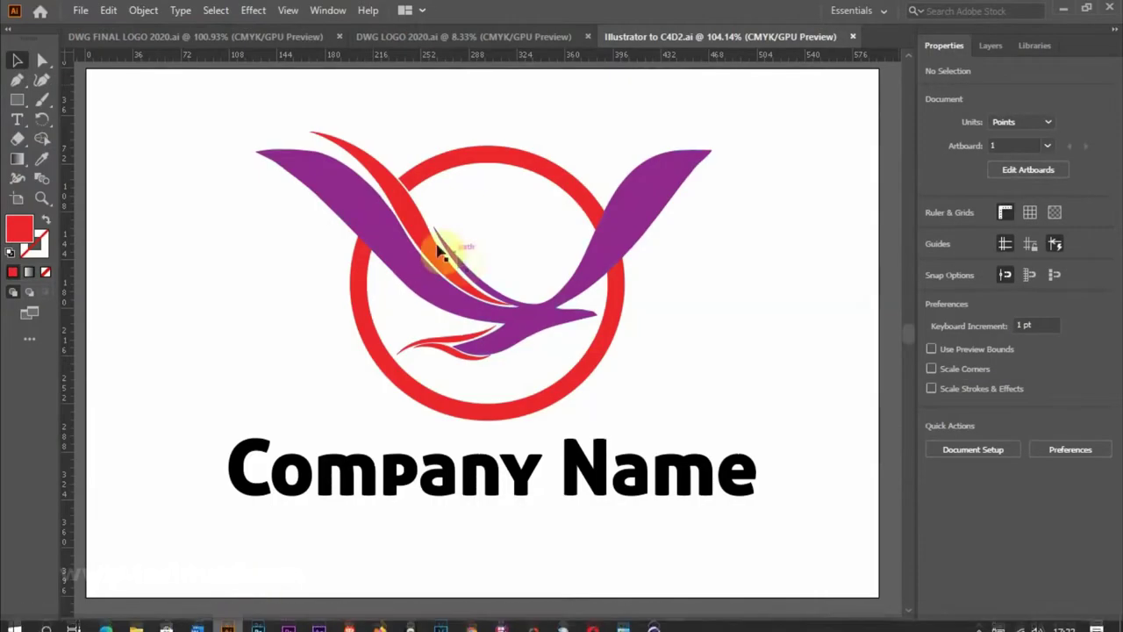
pyautogui.click(359, 284)
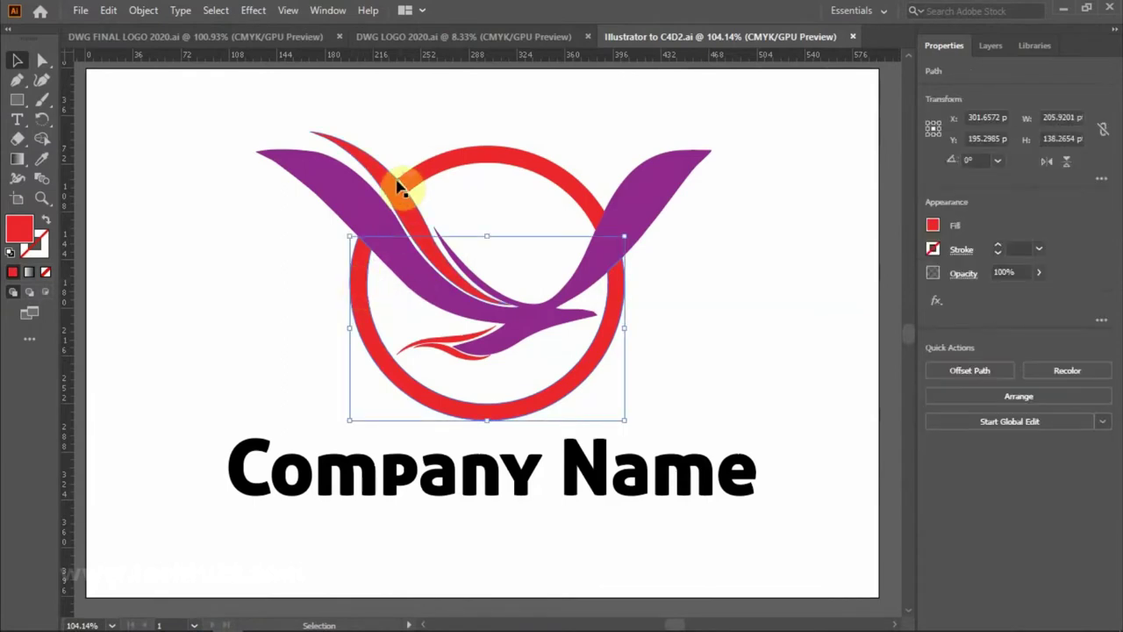
pyautogui.click(399, 186)
pyautogui.click(426, 175)
pyautogui.click(438, 341)
pyautogui.click(343, 384)
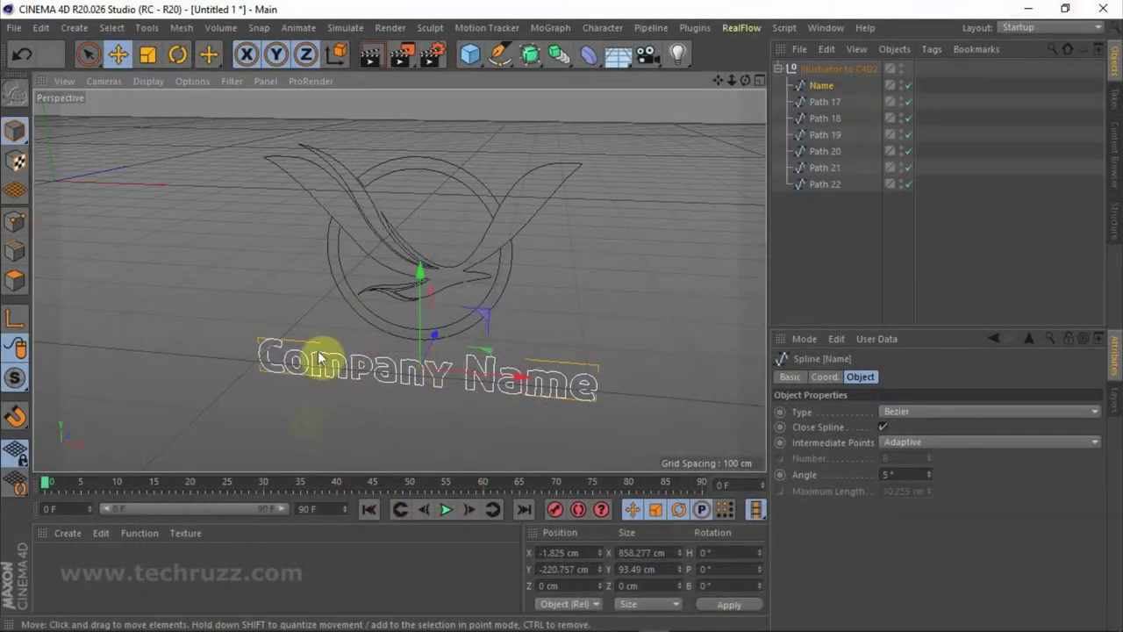
pyautogui.scroll(2, 320, 358)
pyautogui.scroll(2, 376, 288)
pyautogui.click(315, 261)
pyautogui.scroll(3, 320, 257)
pyautogui.scroll(-3, 322, 254)
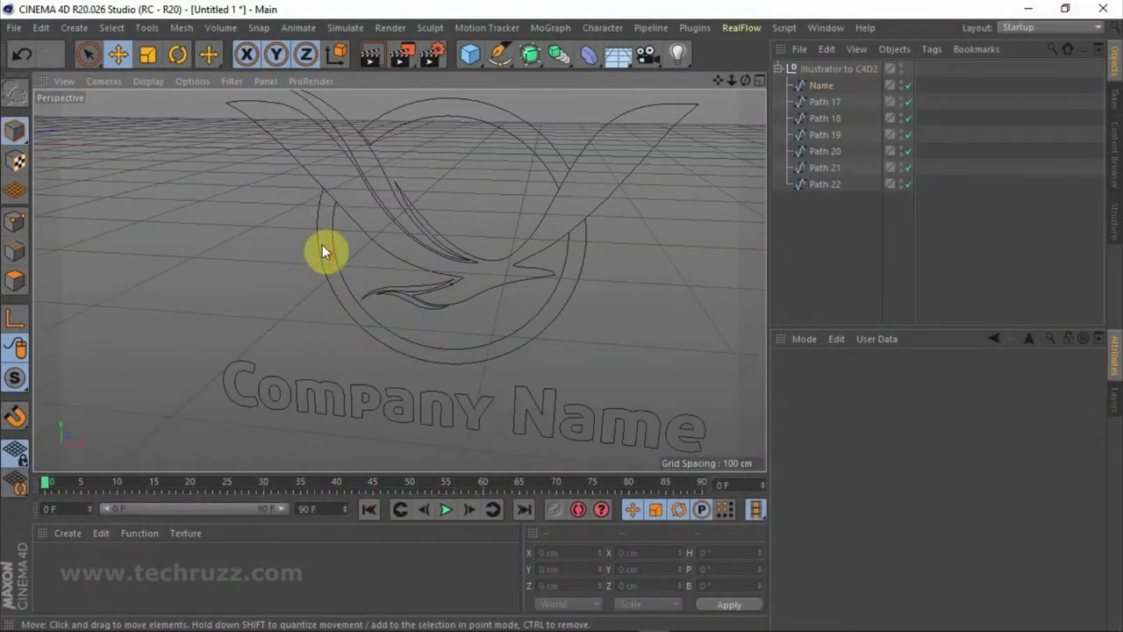
# Connect Path 17, 18, 19, 21 and 22 into one new spline.
pyautogui.click(322, 245)
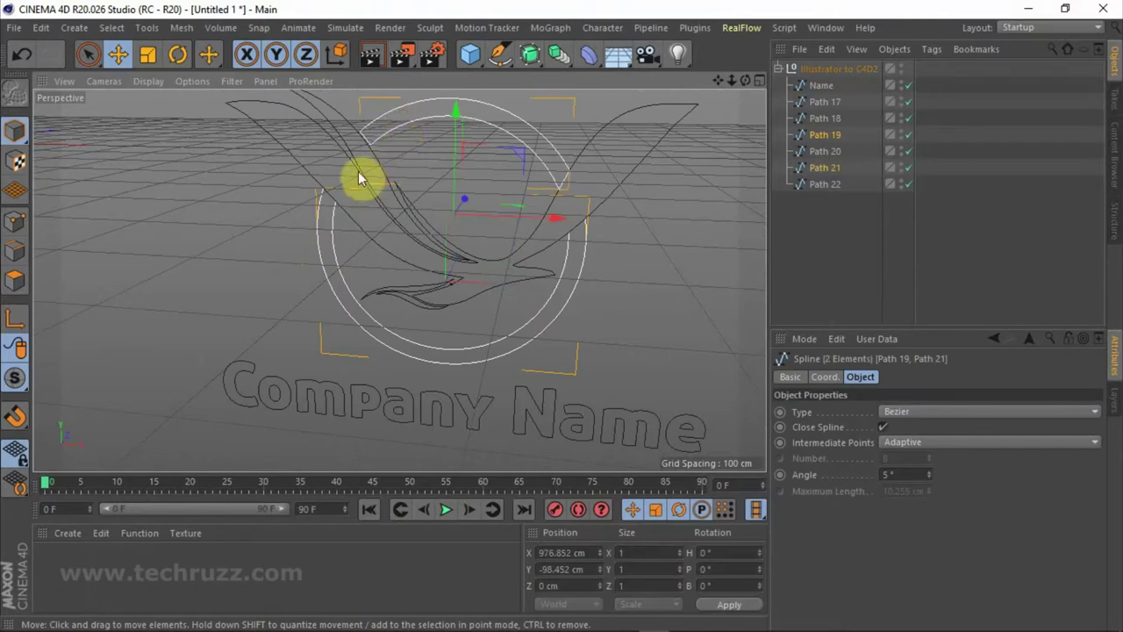
pyautogui.keyDown('shift'); pyautogui.click(345, 133); pyautogui.keyUp('shift')
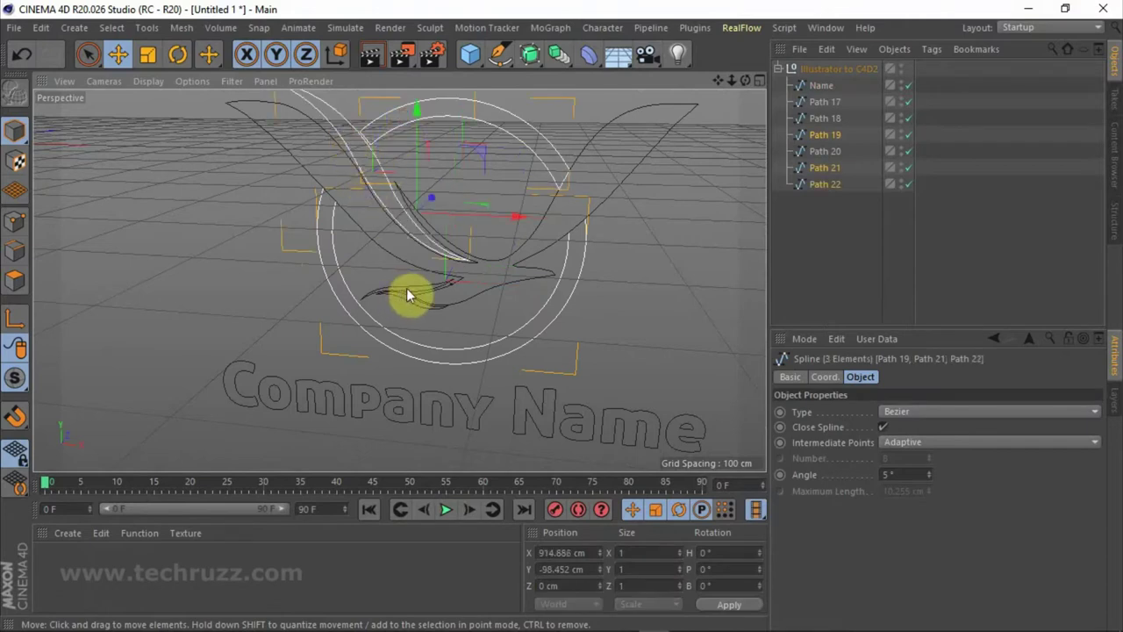
pyautogui.keyDown('shift'); pyautogui.click(376, 300); pyautogui.keyUp('shift')
pyautogui.keyDown('shift'); pyautogui.click(395, 303); pyautogui.keyUp('shift')
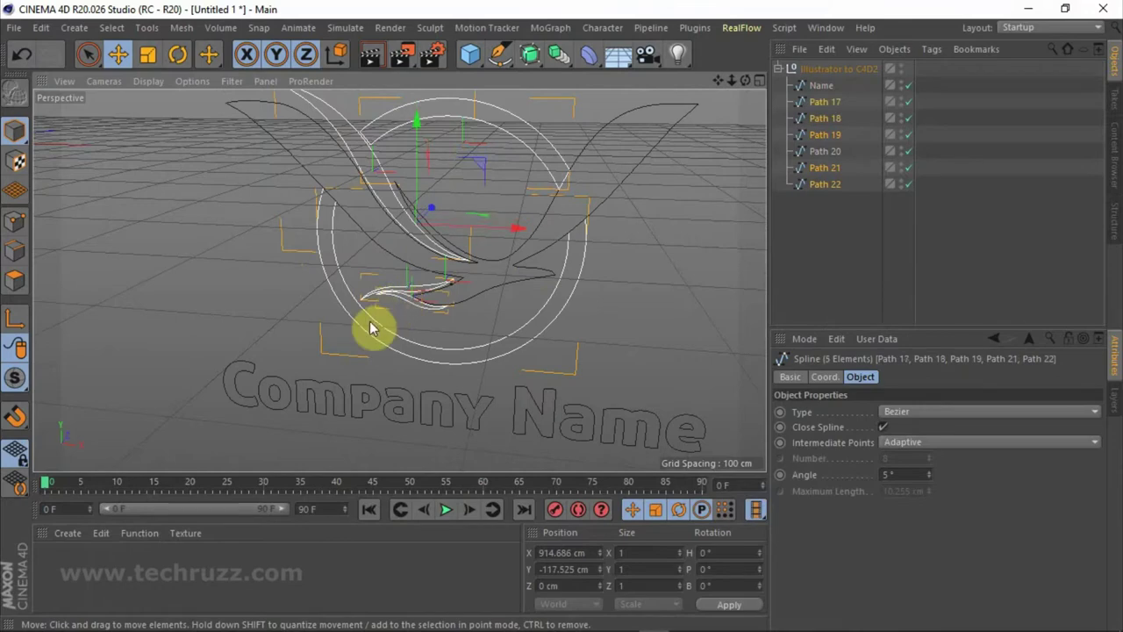
pyautogui.rightClick(855, 137)
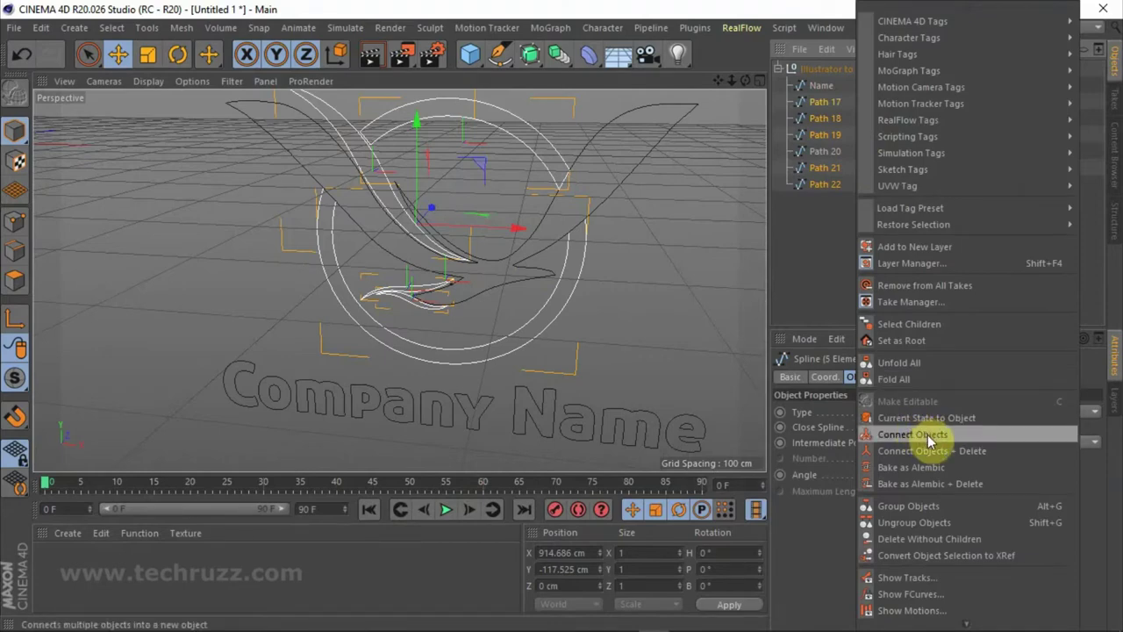
pyautogui.click(928, 434)
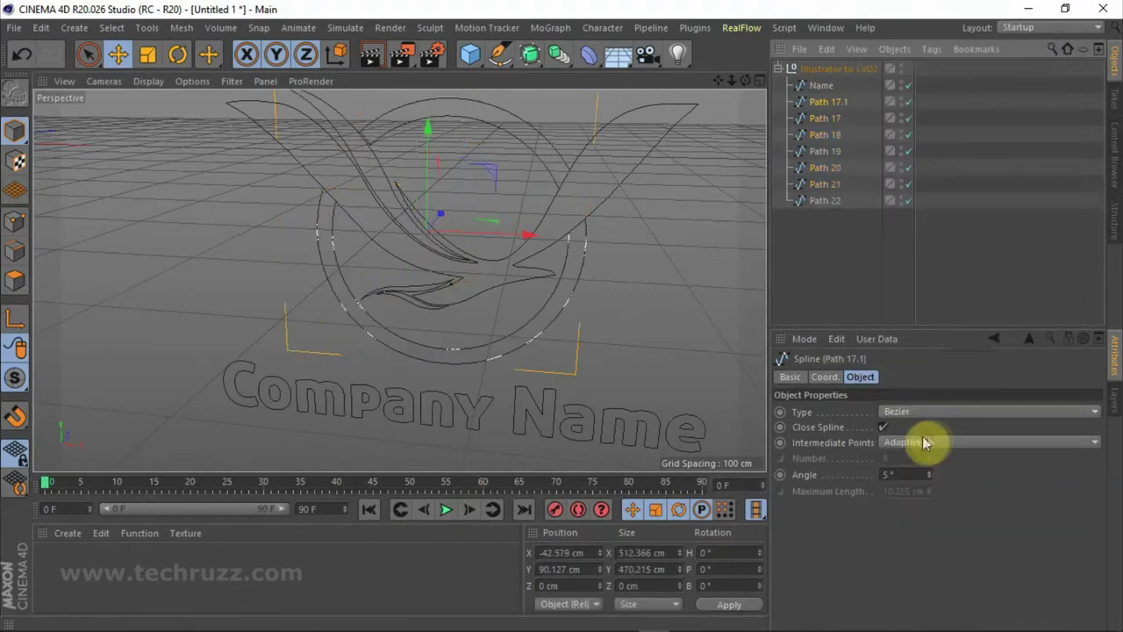
# Rename the new circle spline 'Orage' and the Name text spline 'Black'.
pyautogui.doubleClick(829, 102)
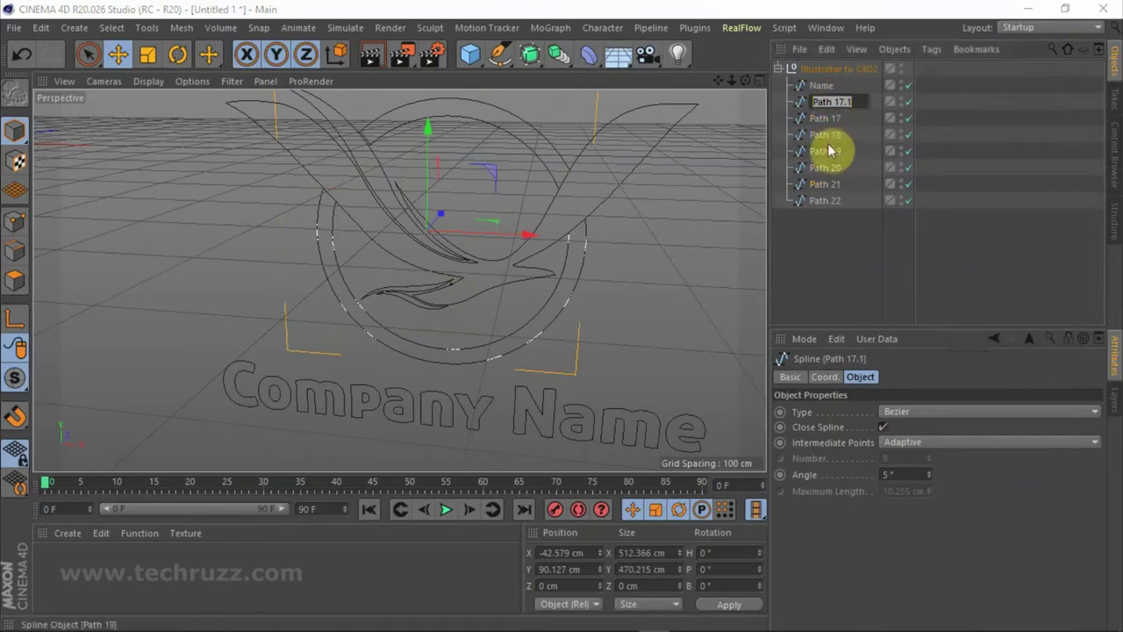
pyautogui.write('Orage')
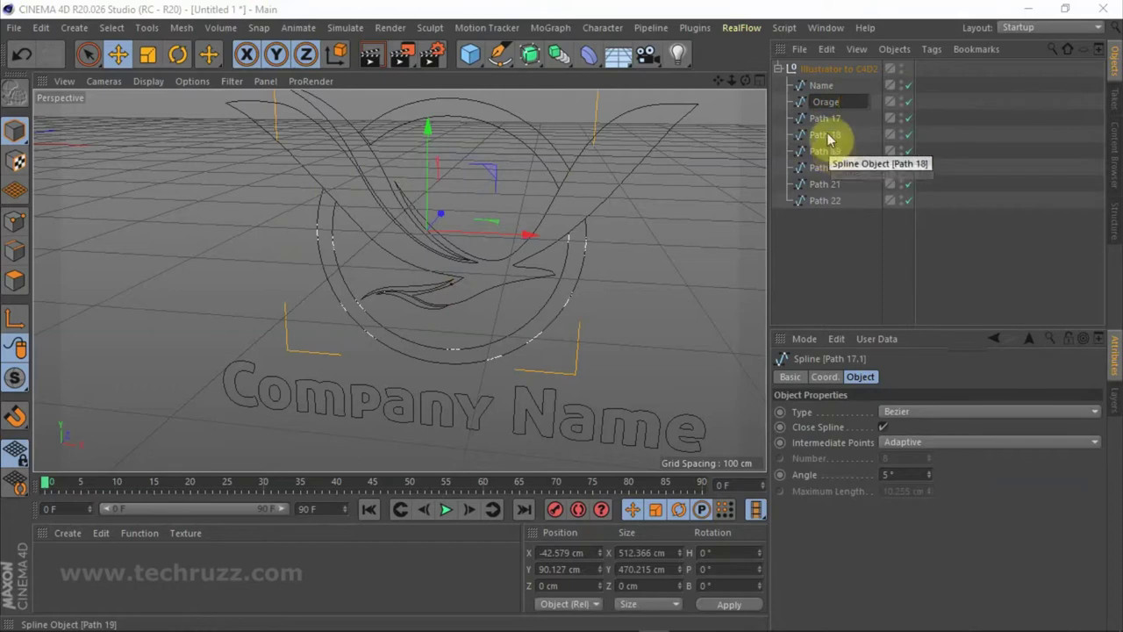
pyautogui.press('Escape')
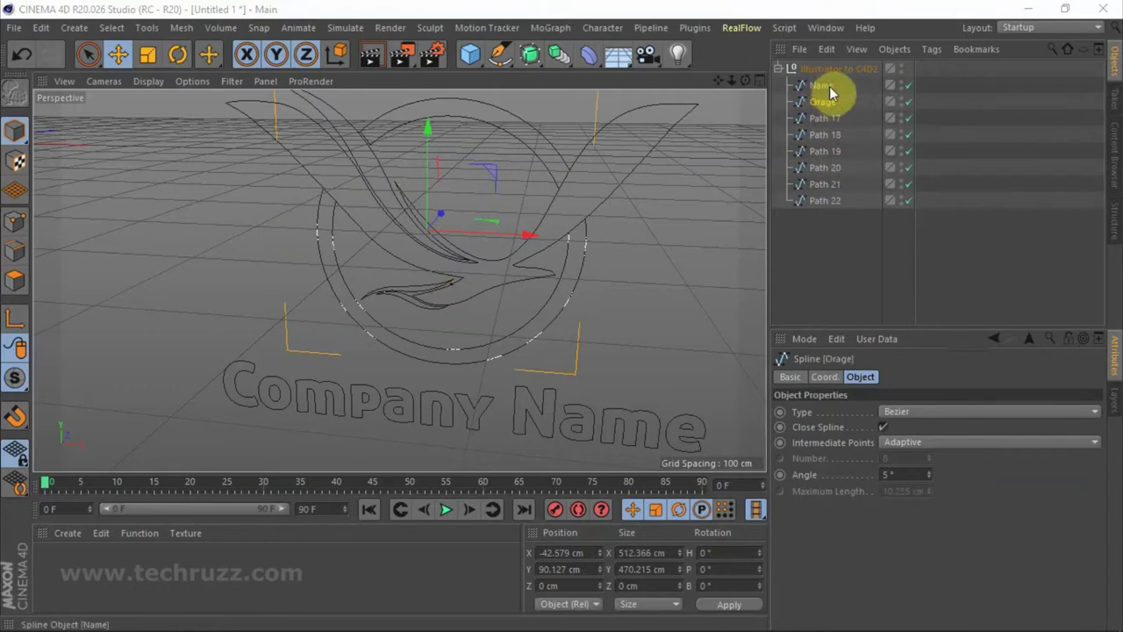
pyautogui.doubleClick(825, 85)
pyautogui.write('Black')
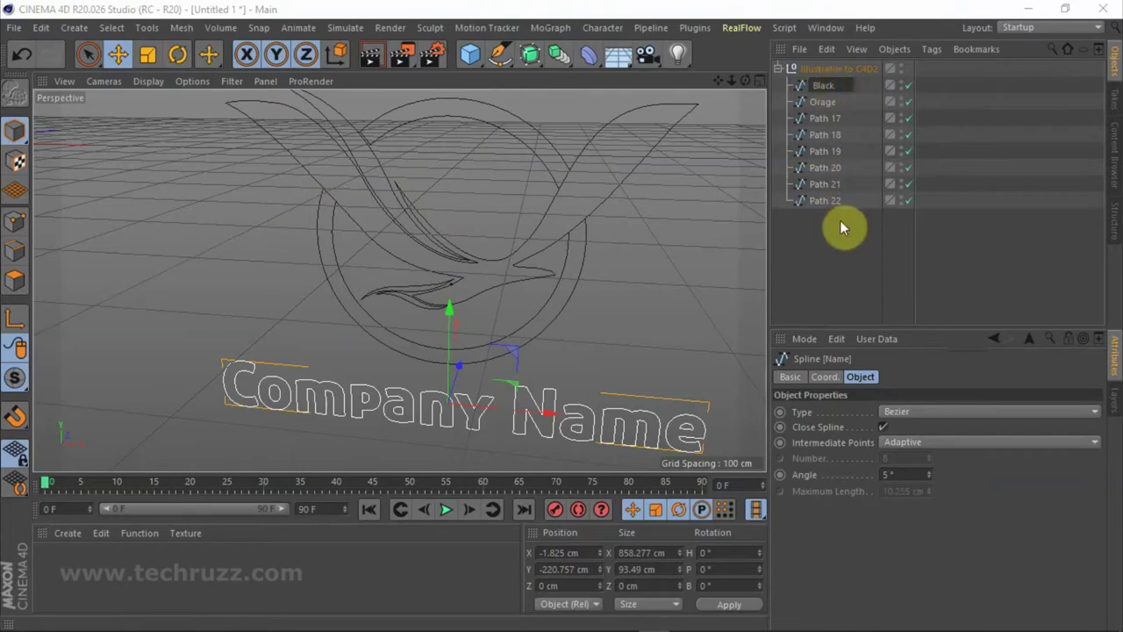
pyautogui.press('Return')
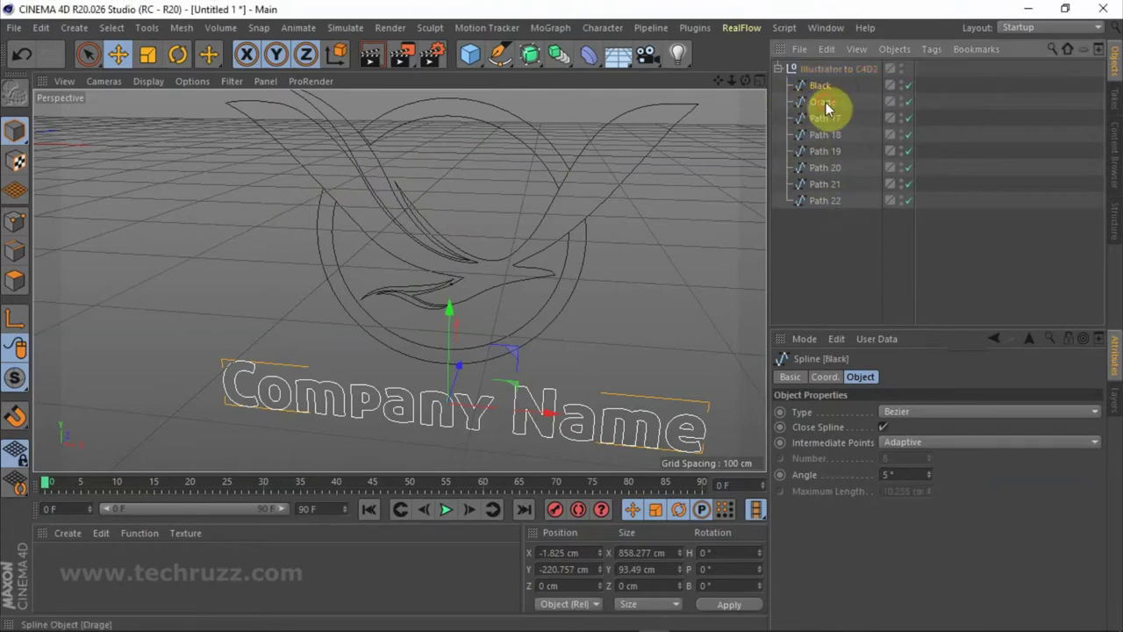
pyautogui.click(822, 101)
pyautogui.click(820, 86)
pyautogui.click(822, 102)
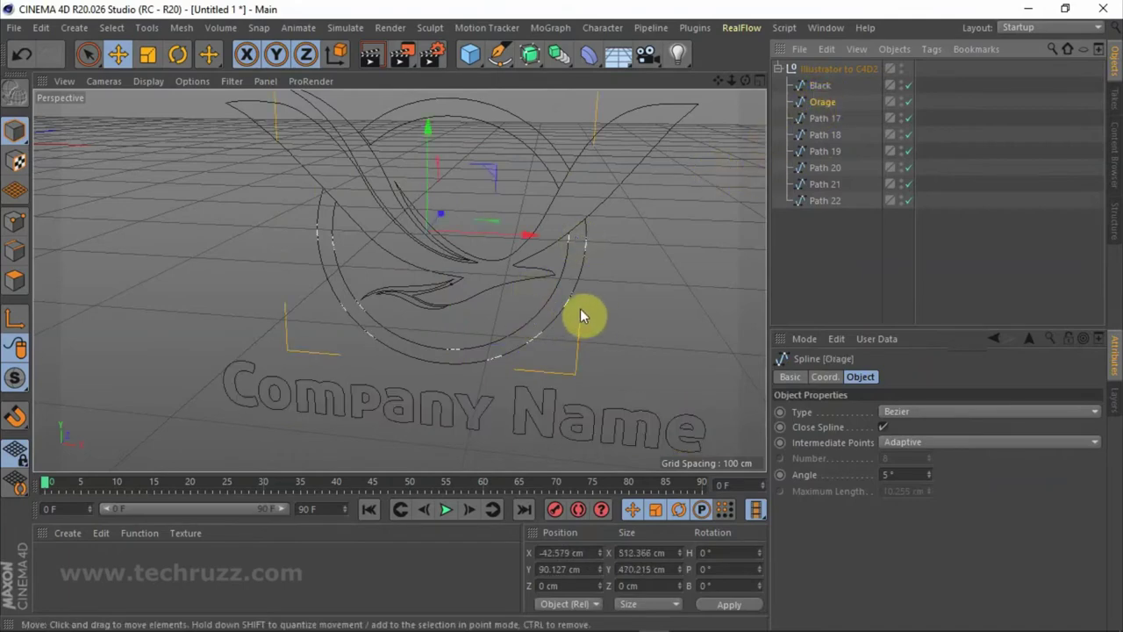
pyautogui.click(819, 86)
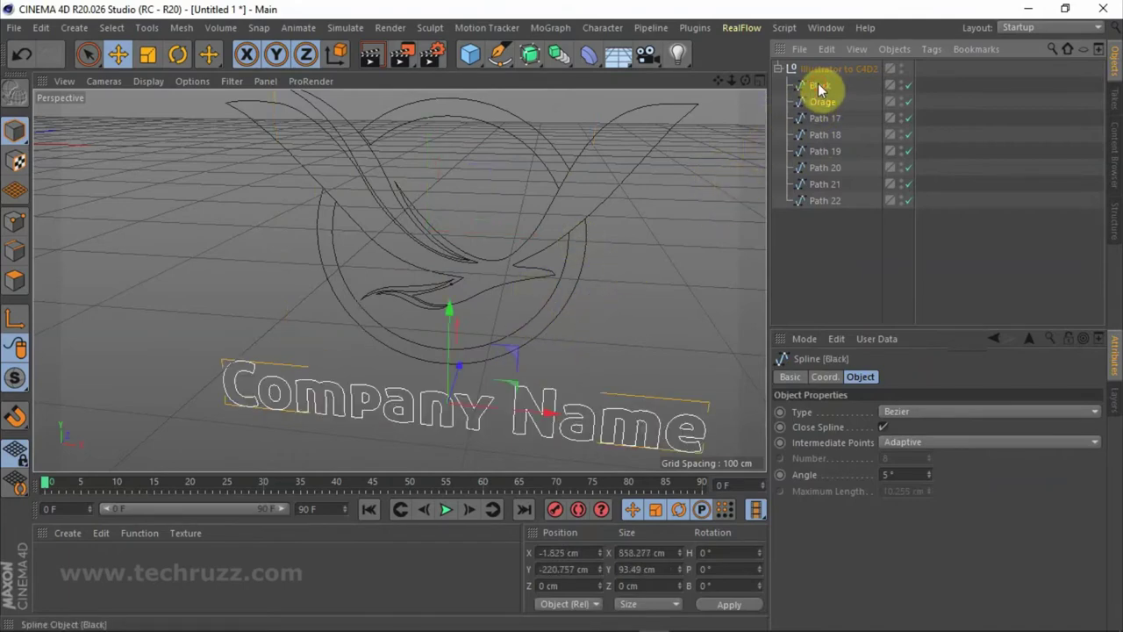
# Delete leftover Path 17, 18, 19, 21 and 22 without children.
pyautogui.click(834, 207)
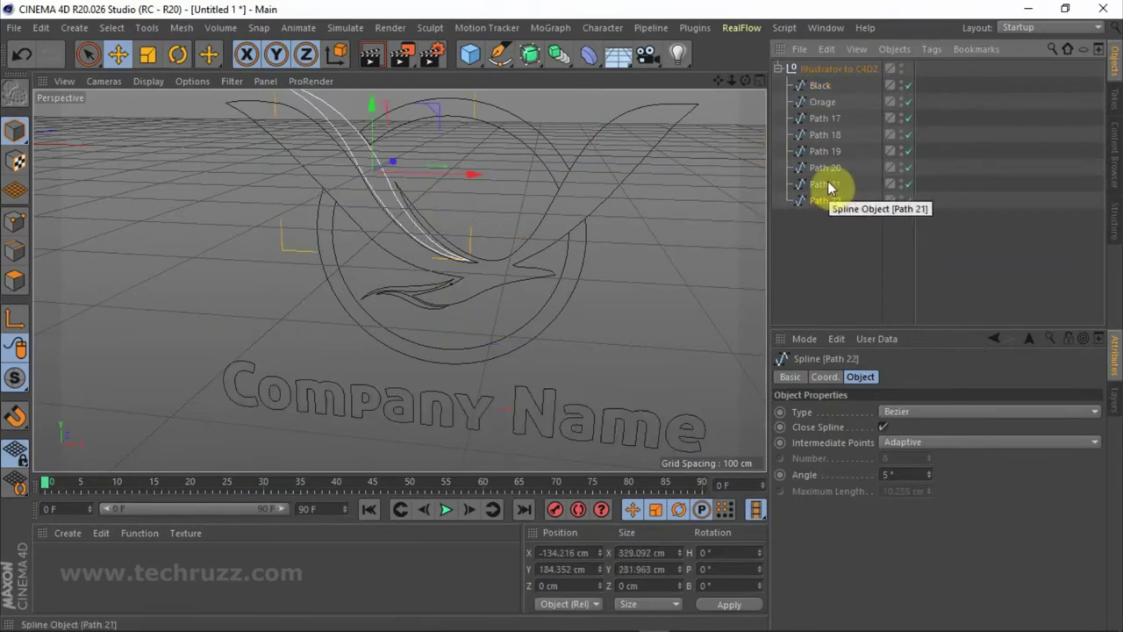
pyautogui.keyDown('shift'); pyautogui.click(827, 184); pyautogui.keyUp('shift')
pyautogui.keyDown('shift'); pyautogui.click(829, 167); pyautogui.keyUp('shift')
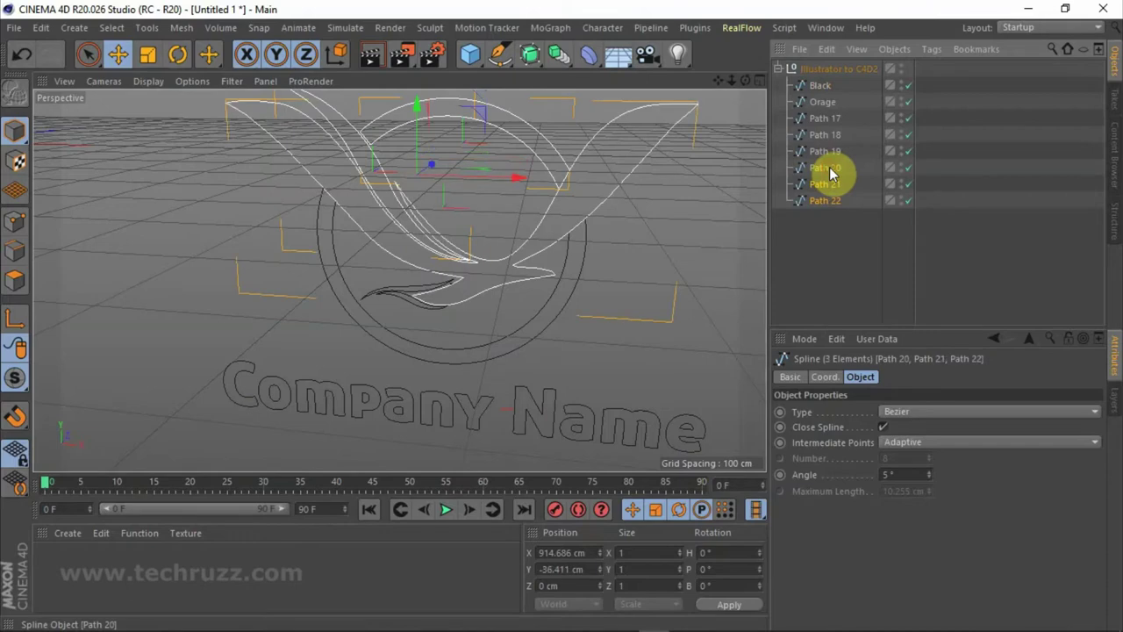
pyautogui.keyDown('ctrl'); pyautogui.click(830, 166); pyautogui.keyUp('ctrl')
pyautogui.keyDown('shift'); pyautogui.click(829, 154); pyautogui.keyUp('shift')
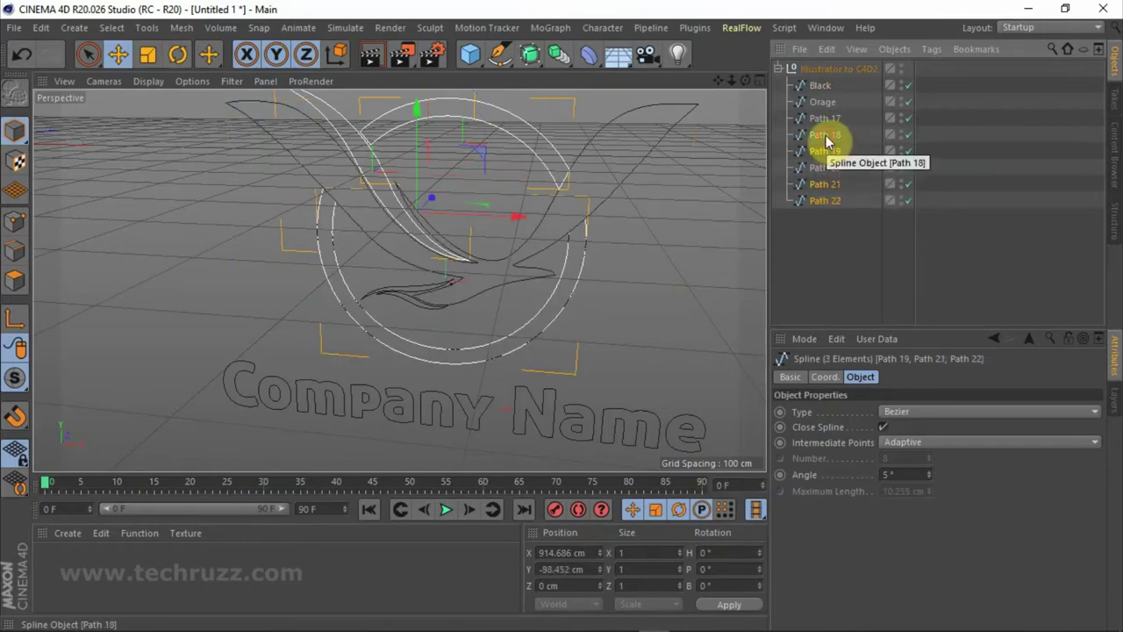
pyautogui.keyDown('shift'); pyautogui.click(825, 139); pyautogui.keyUp('shift')
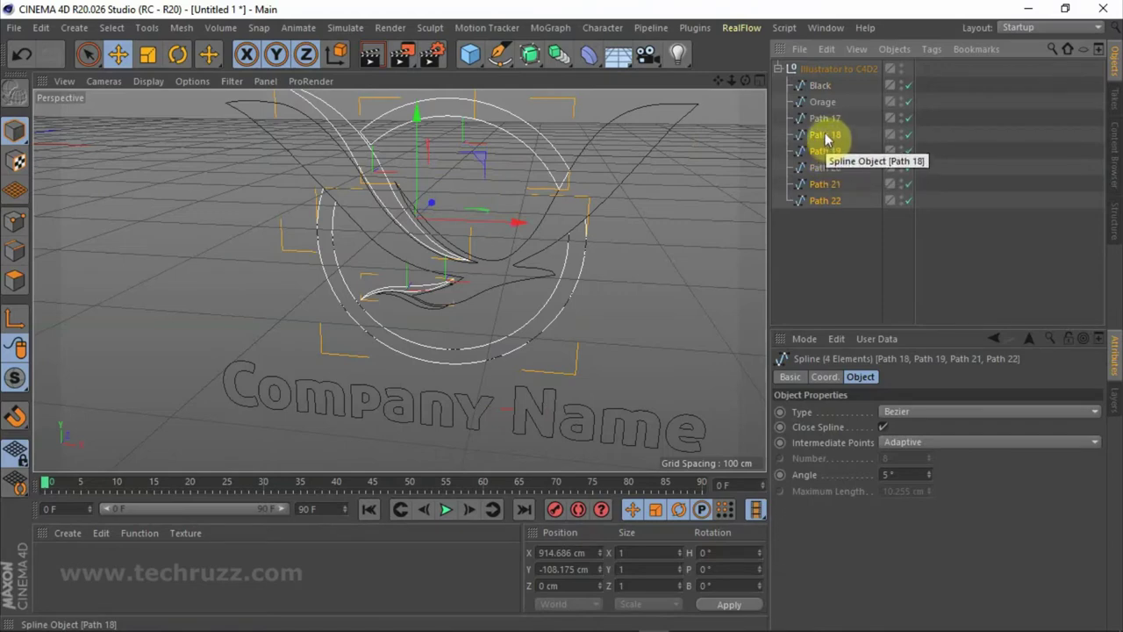
pyautogui.keyDown('shift'); pyautogui.click(825, 120); pyautogui.keyUp('shift')
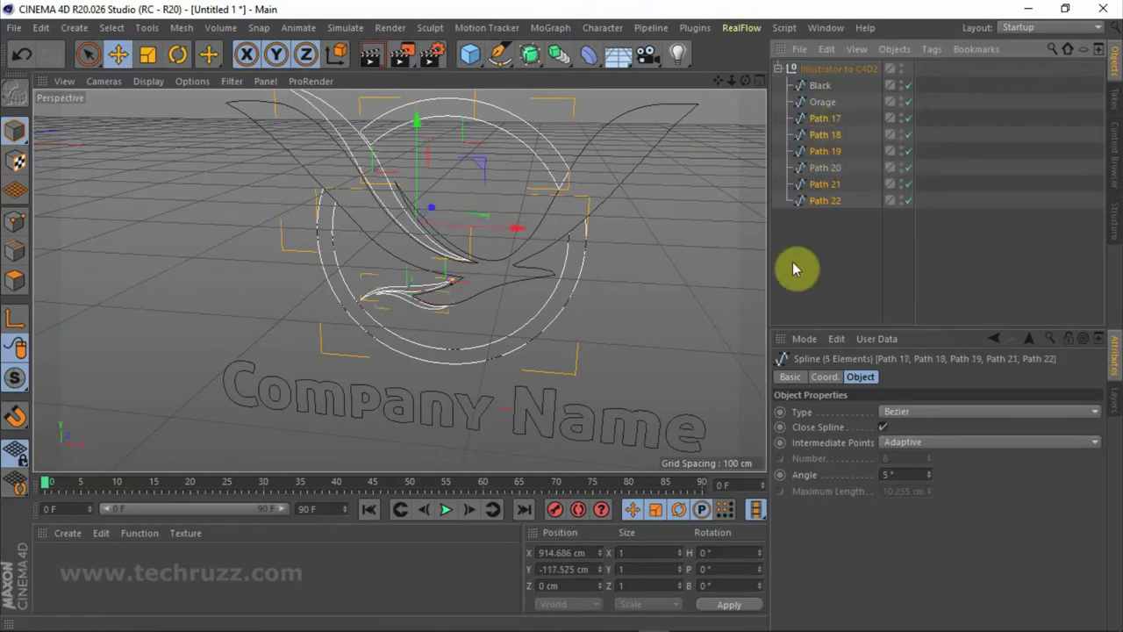
pyautogui.rightClick(831, 185)
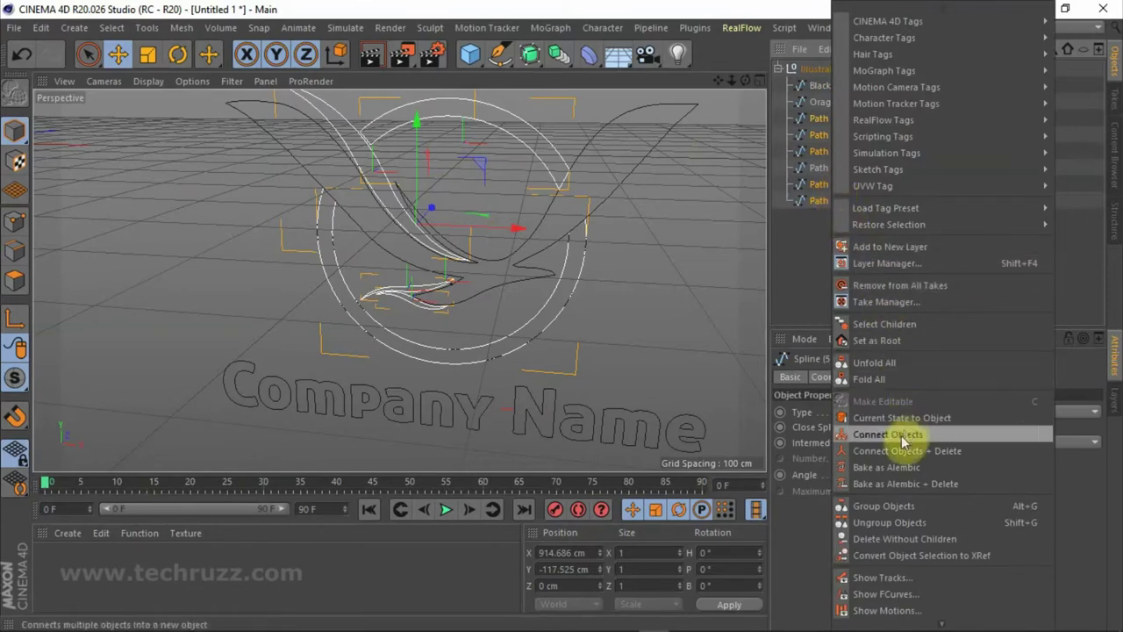
pyautogui.click(895, 539)
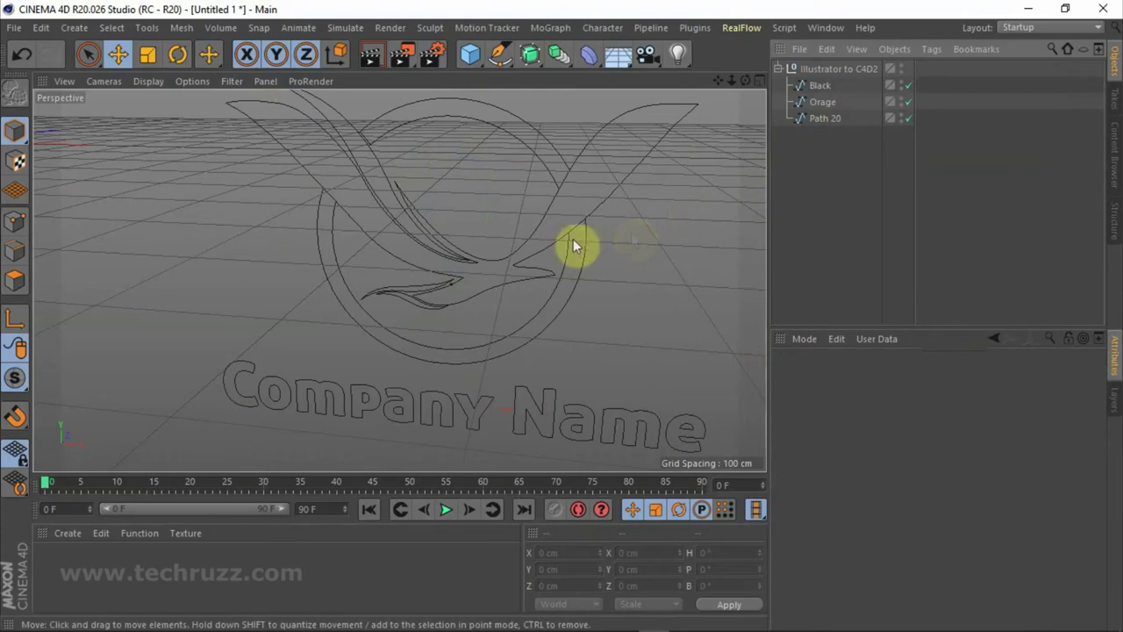
# Rename the Path 20 wing spline to 'Purple'.
pyautogui.click(814, 106)
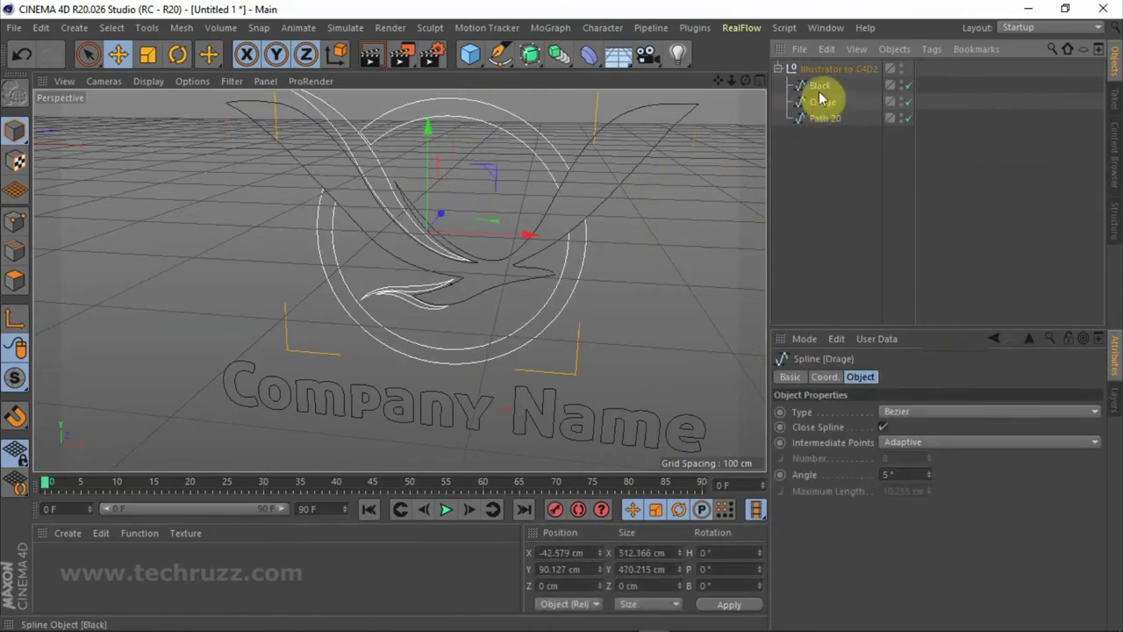
pyautogui.click(819, 88)
pyautogui.click(823, 120)
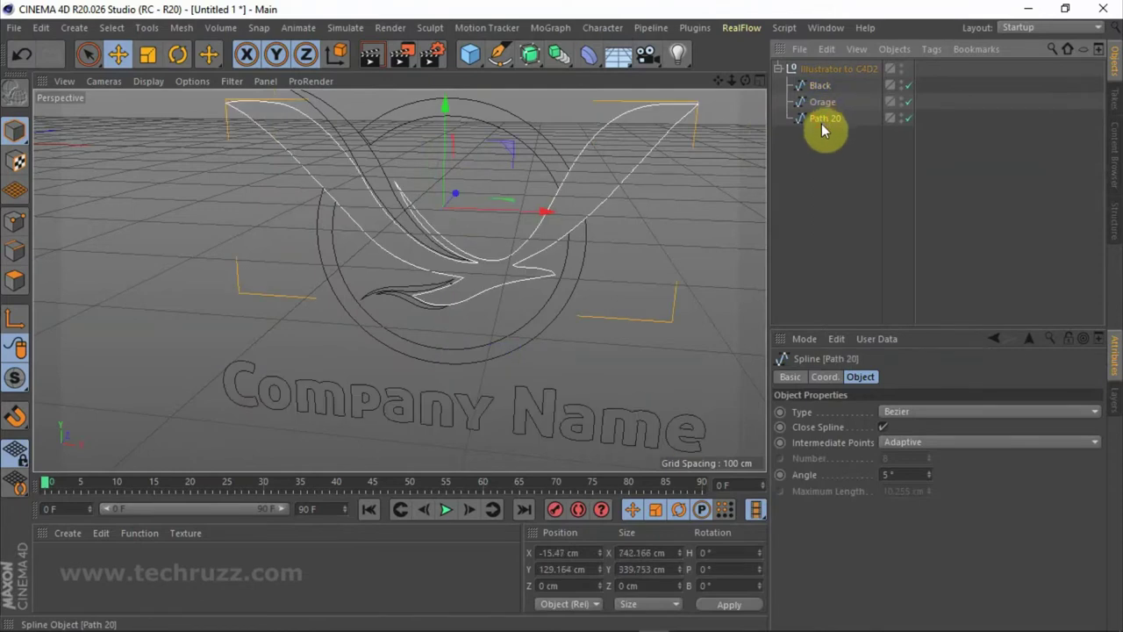
pyautogui.doubleClick(825, 119)
pyautogui.write('Purple')
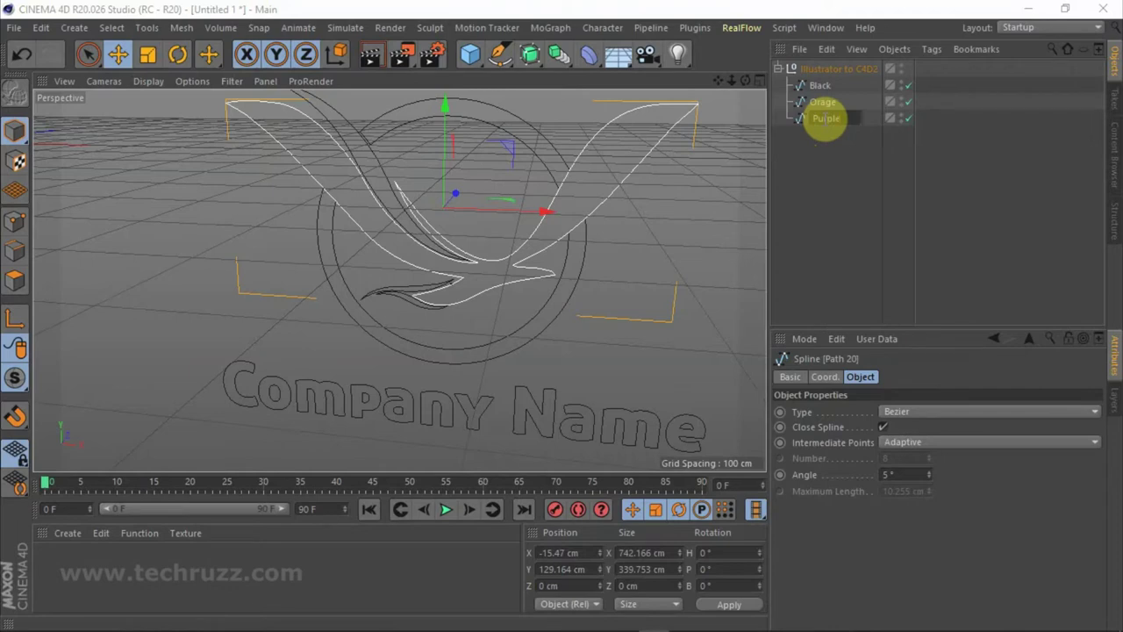
pyautogui.press('Return')
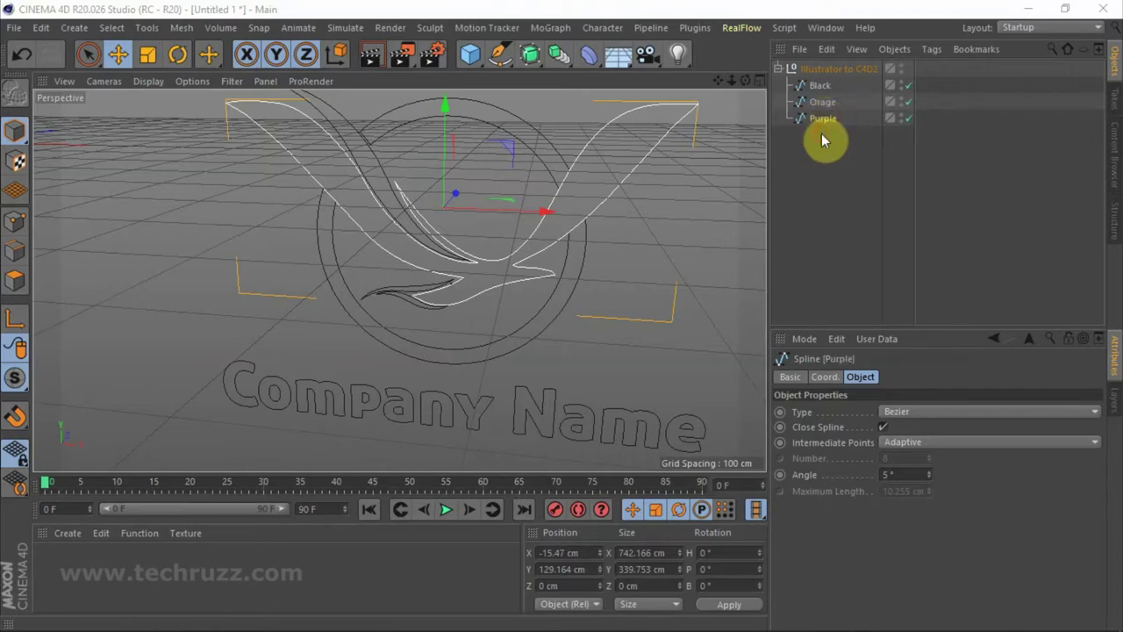
pyautogui.click(828, 103)
pyautogui.click(822, 88)
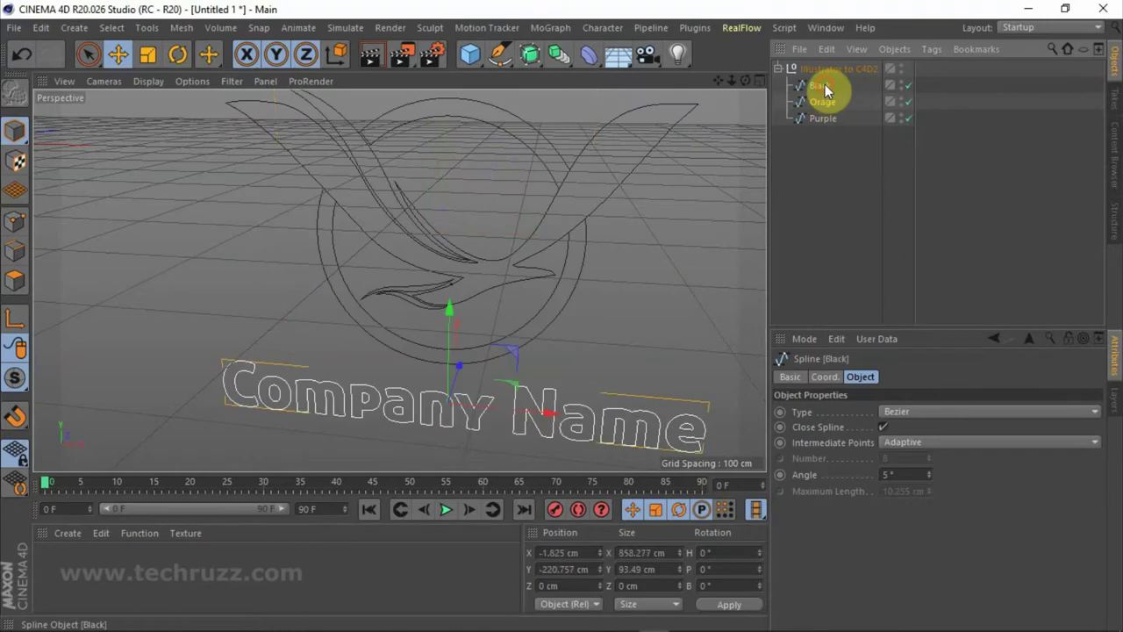
pyautogui.click(825, 103)
pyautogui.click(823, 119)
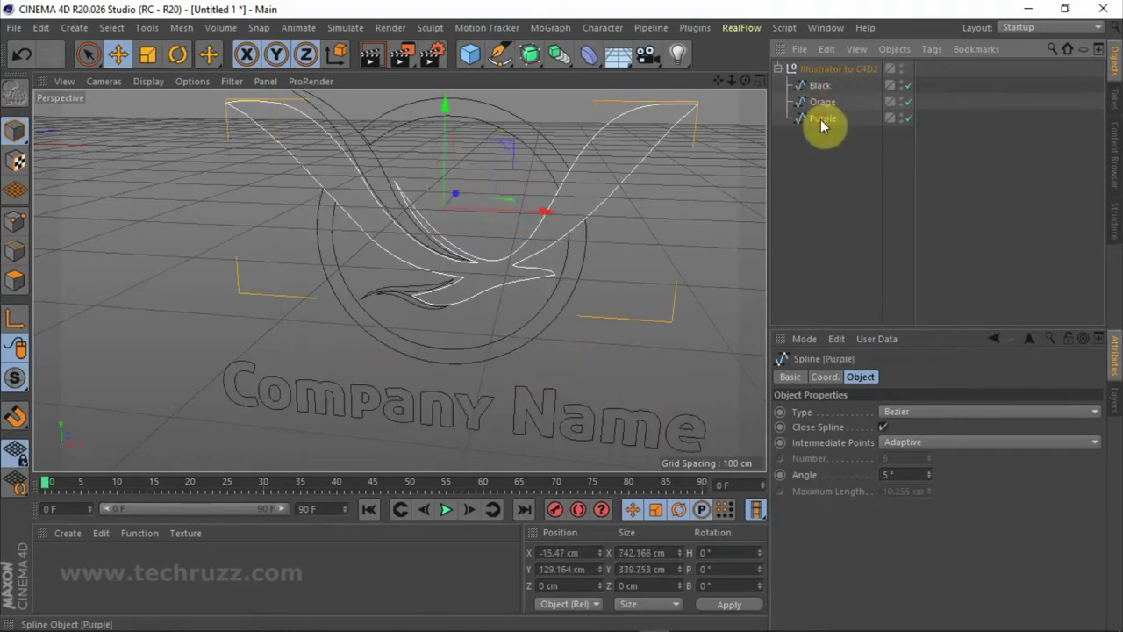
pyautogui.click(830, 159)
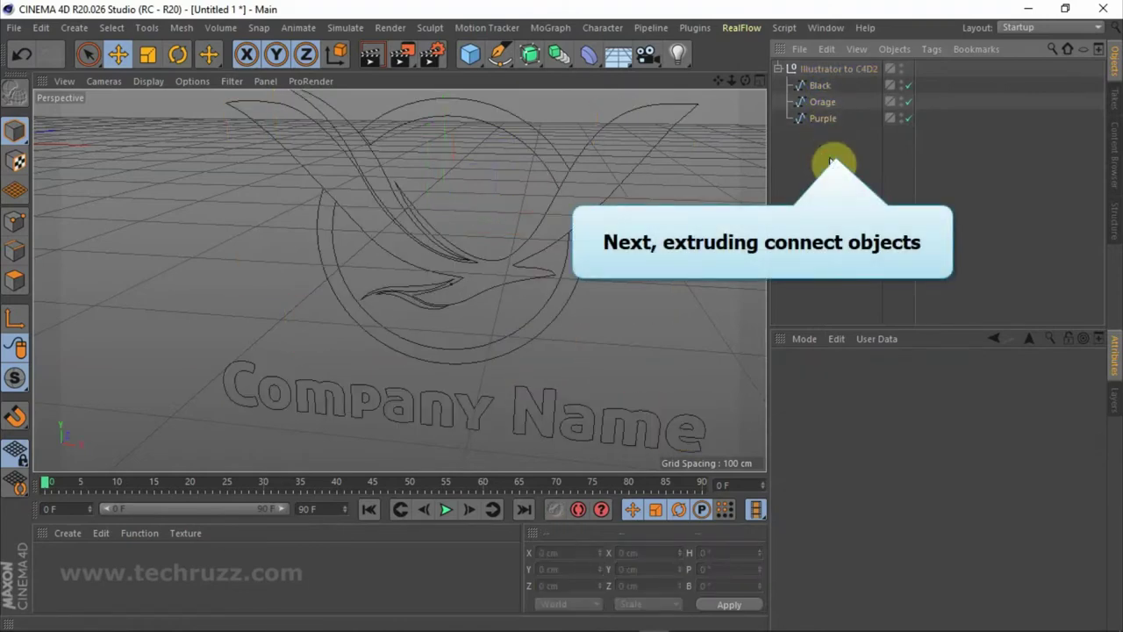
# Add three Extrude generator objects to the scene.
pyautogui.click(537, 60)
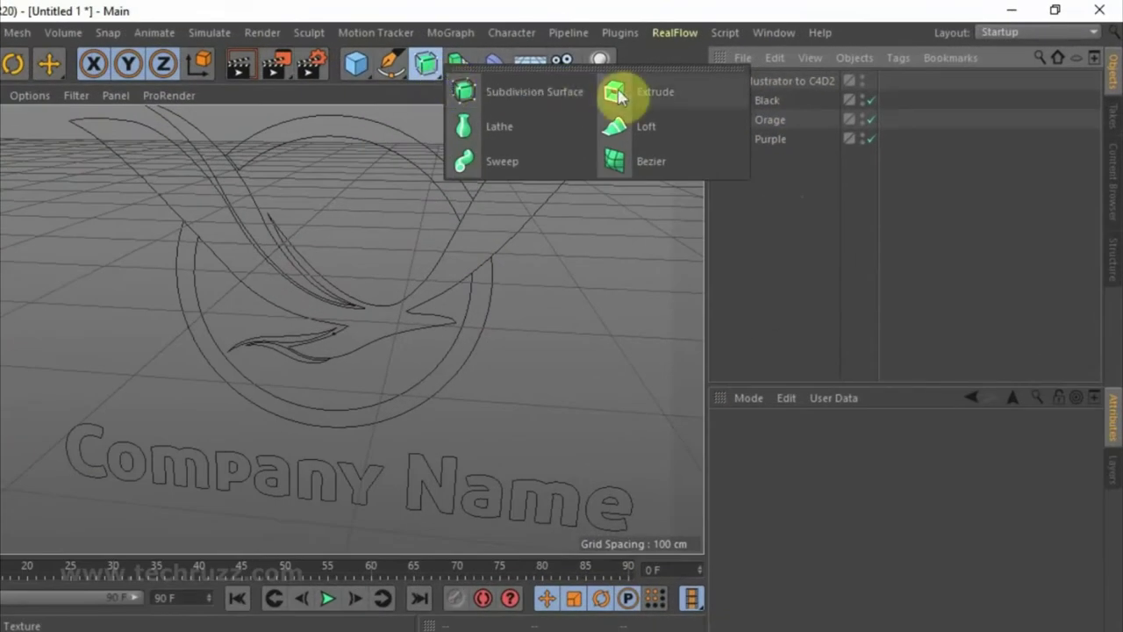
pyautogui.click(658, 96)
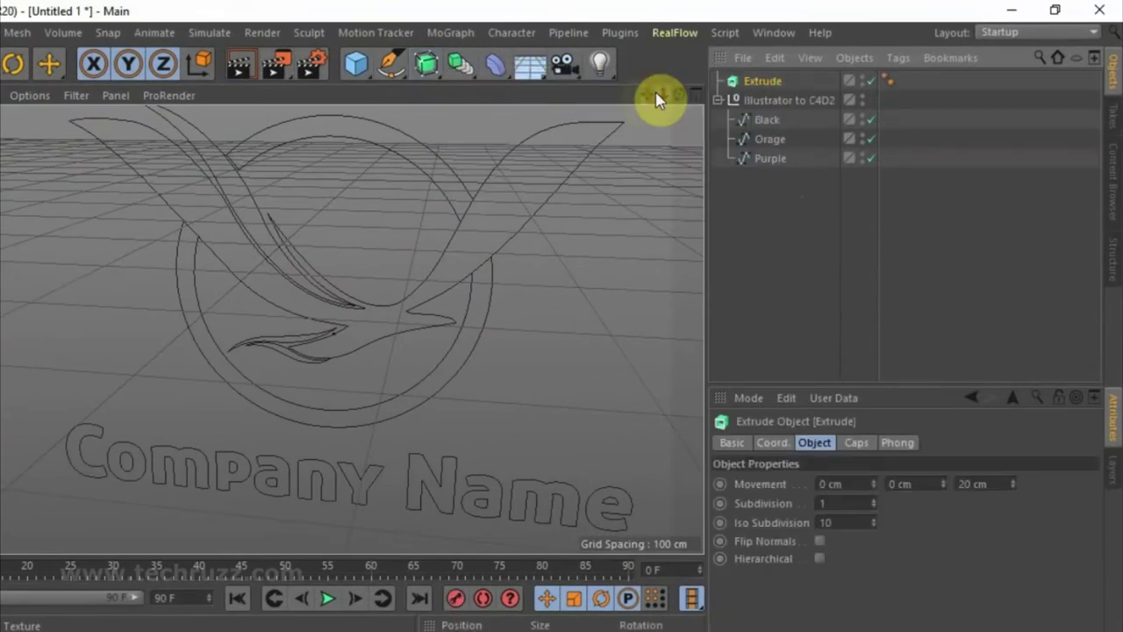
pyautogui.click(437, 74)
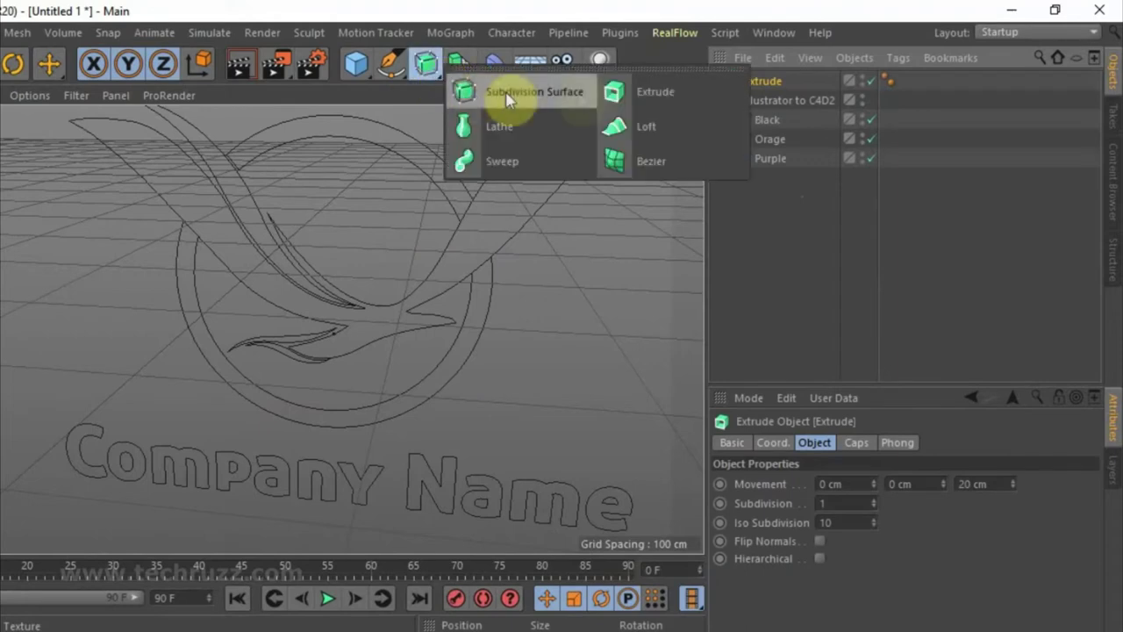
pyautogui.click(675, 91)
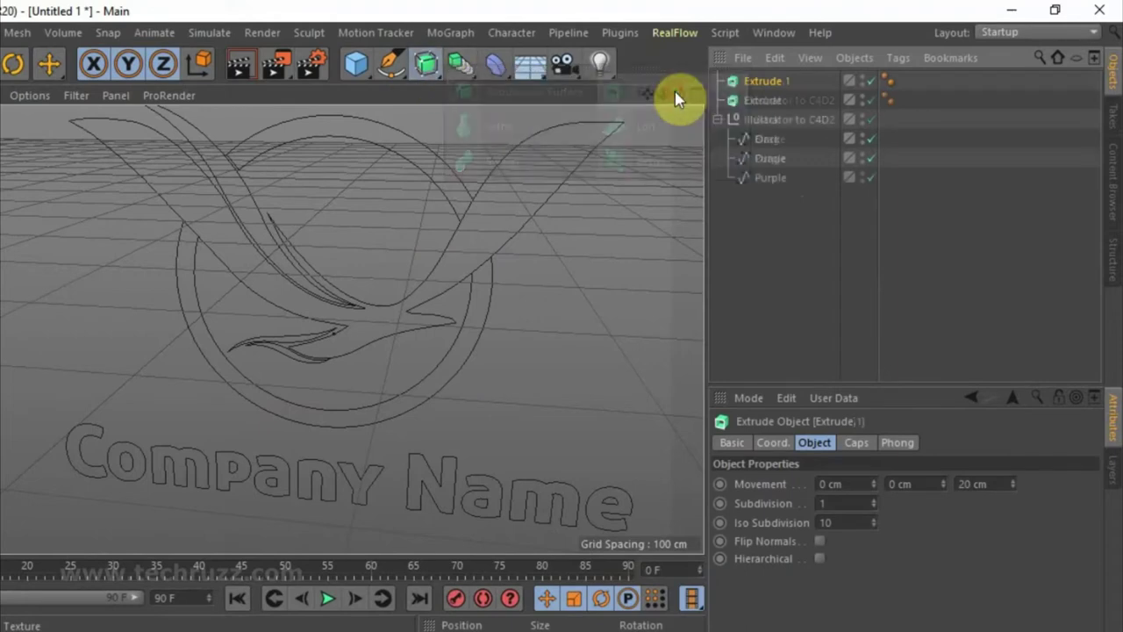
pyautogui.click(437, 73)
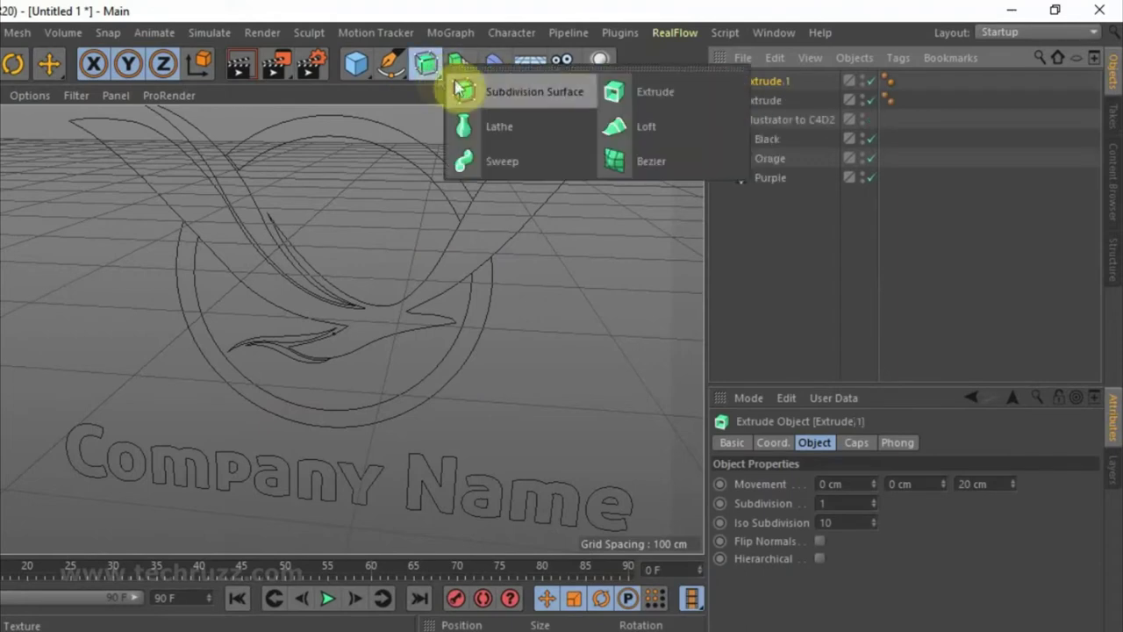
pyautogui.click(674, 91)
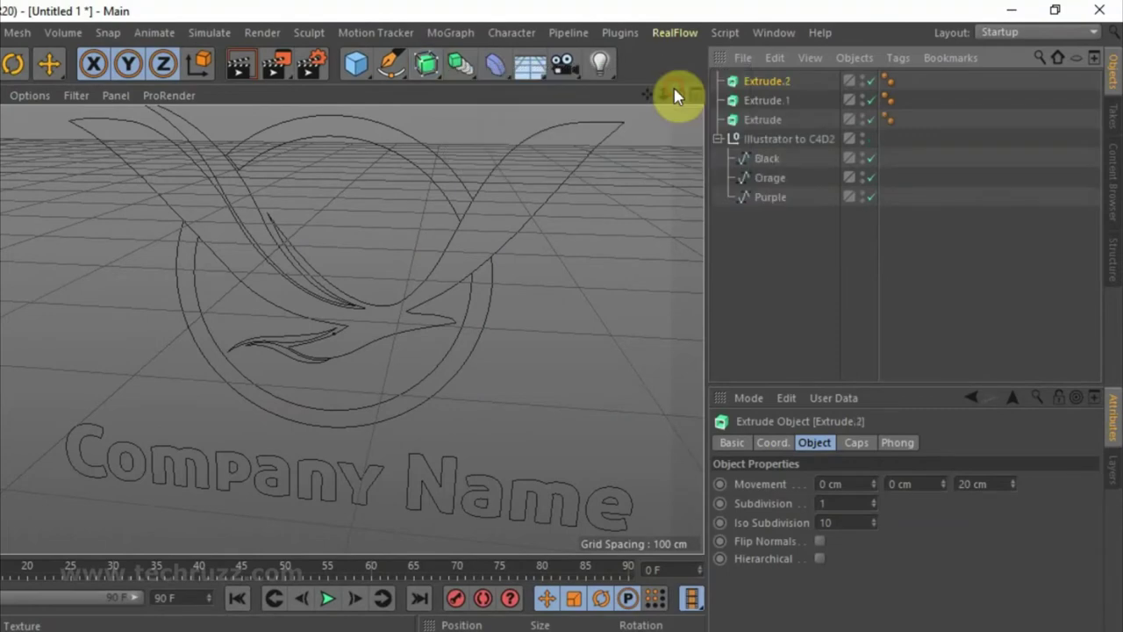
# Rename the three Extrude objects to Black, Orange and Purple.
pyautogui.doubleClick(769, 81)
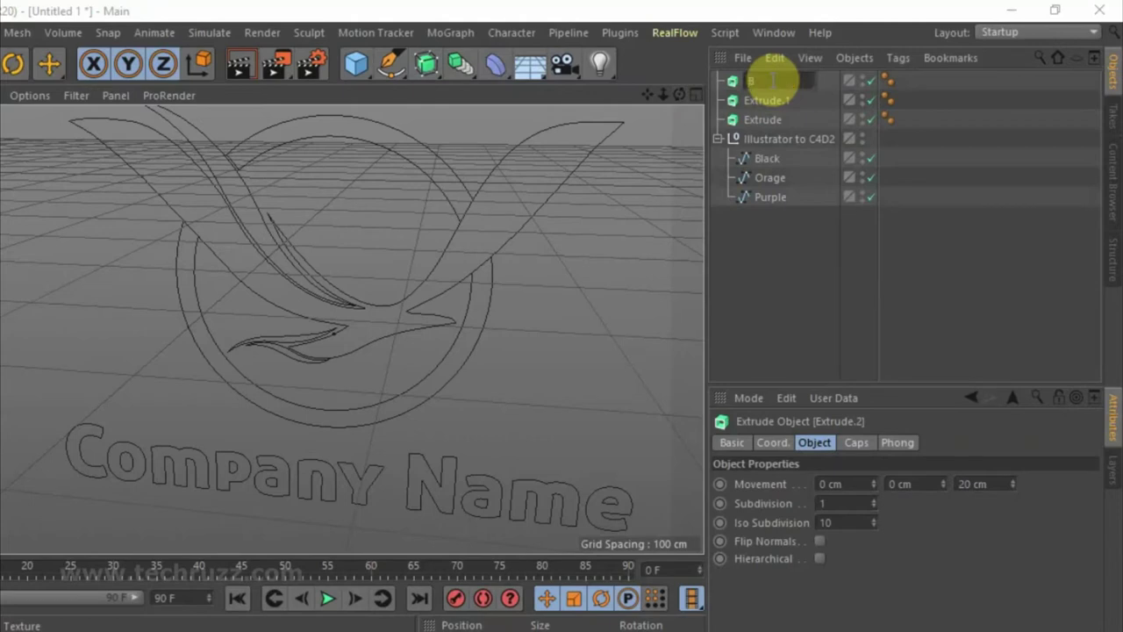
pyautogui.write('Black')
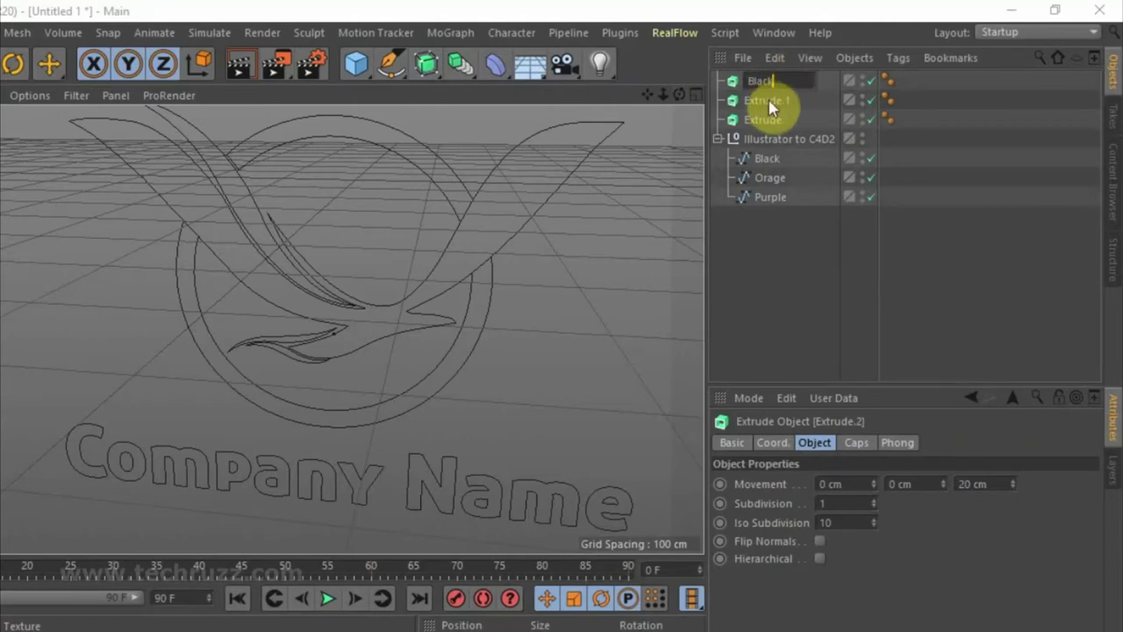
pyautogui.press('Return')
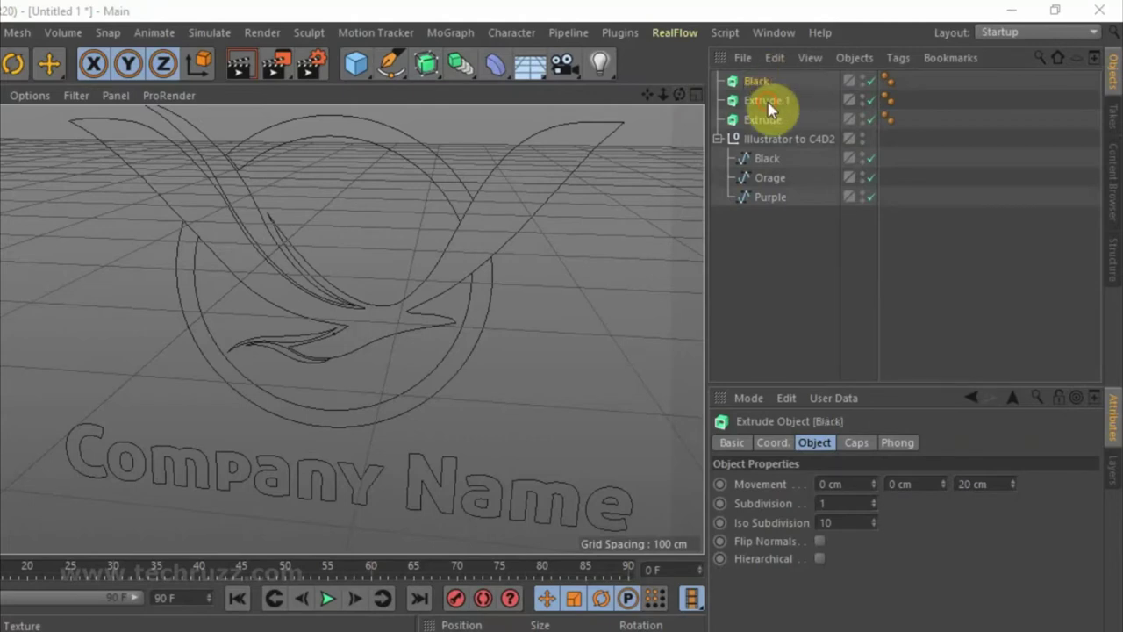
pyautogui.doubleClick(765, 103)
pyautogui.write('Orange')
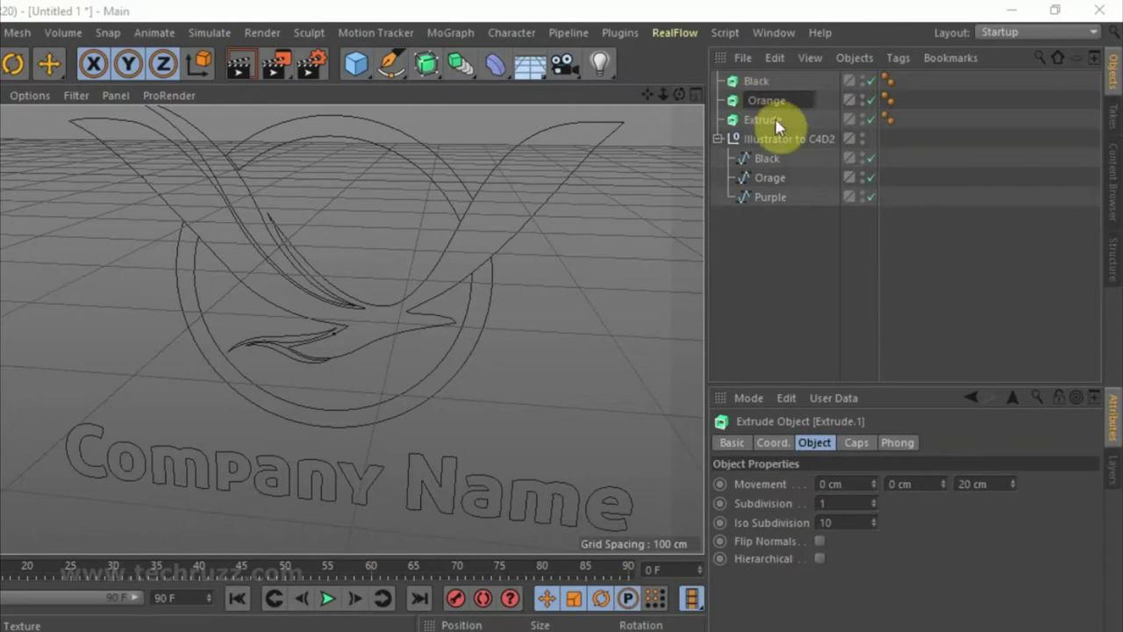
pyautogui.press('Return')
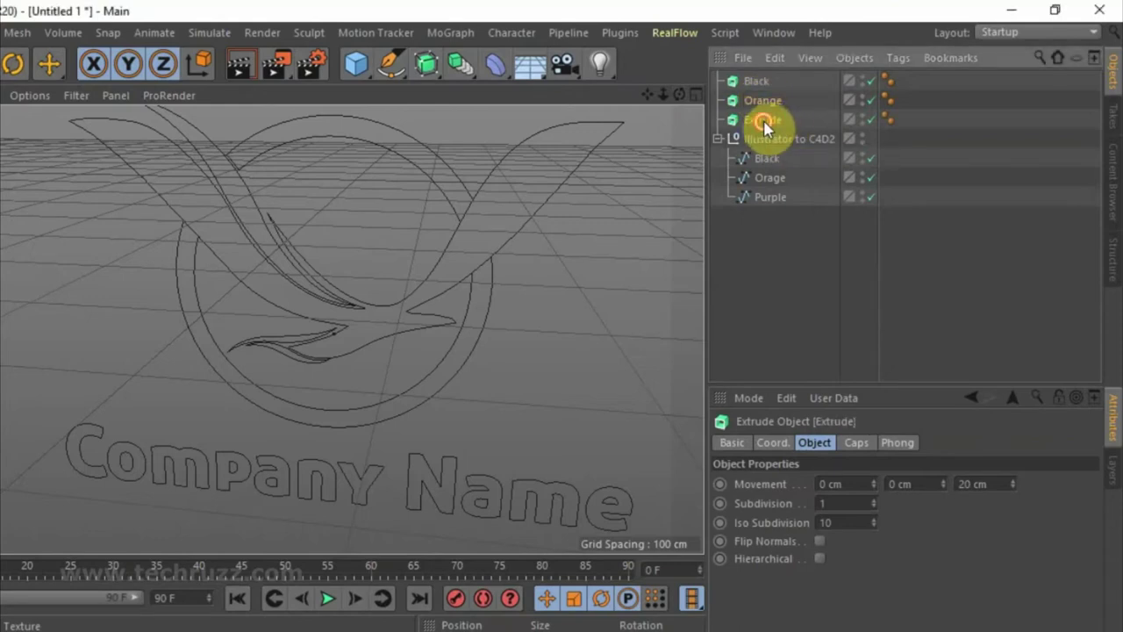
pyautogui.doubleClick(763, 119)
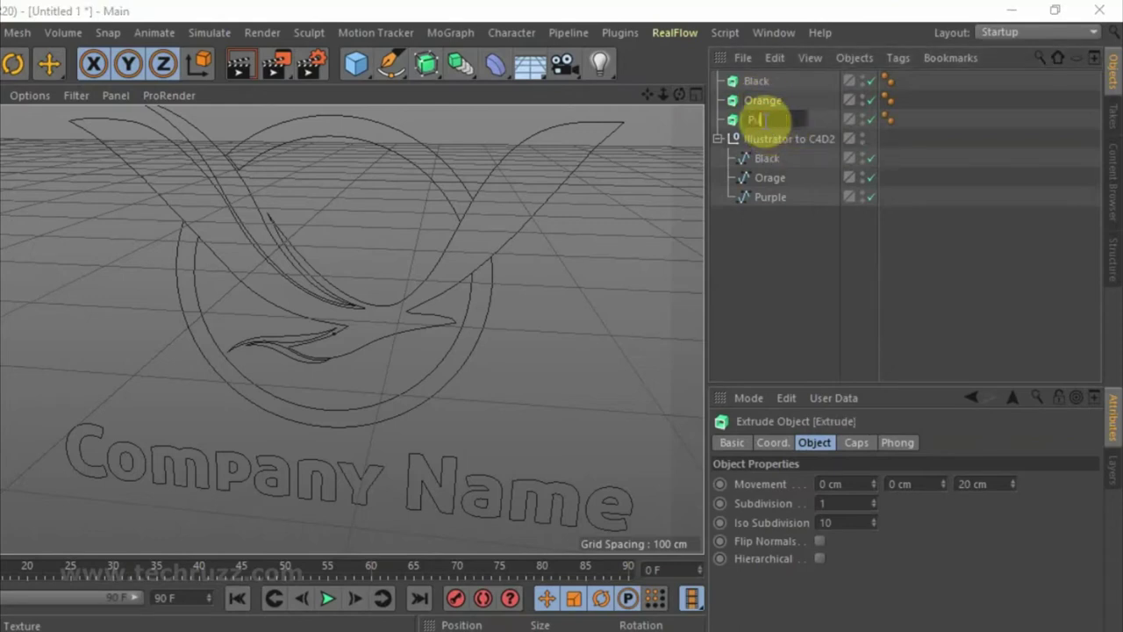
pyautogui.write('Purple')
pyautogui.press('Return')
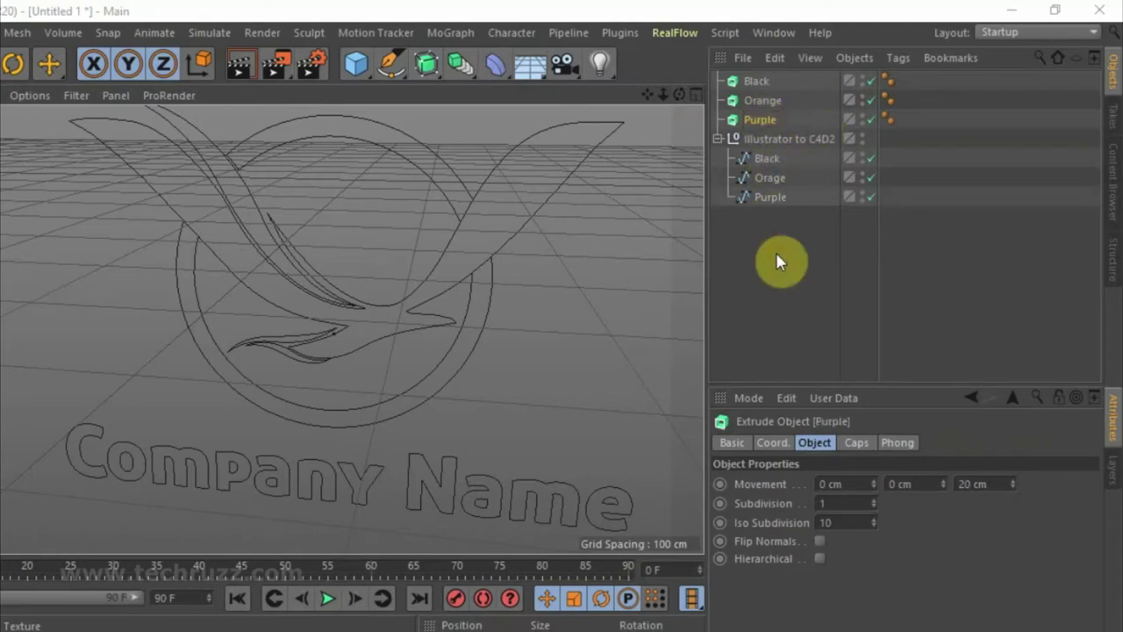
# Parent the Black, Orage and Purple splines under the Black, Orange and Purple Extrudes.
pyautogui.click(767, 160)
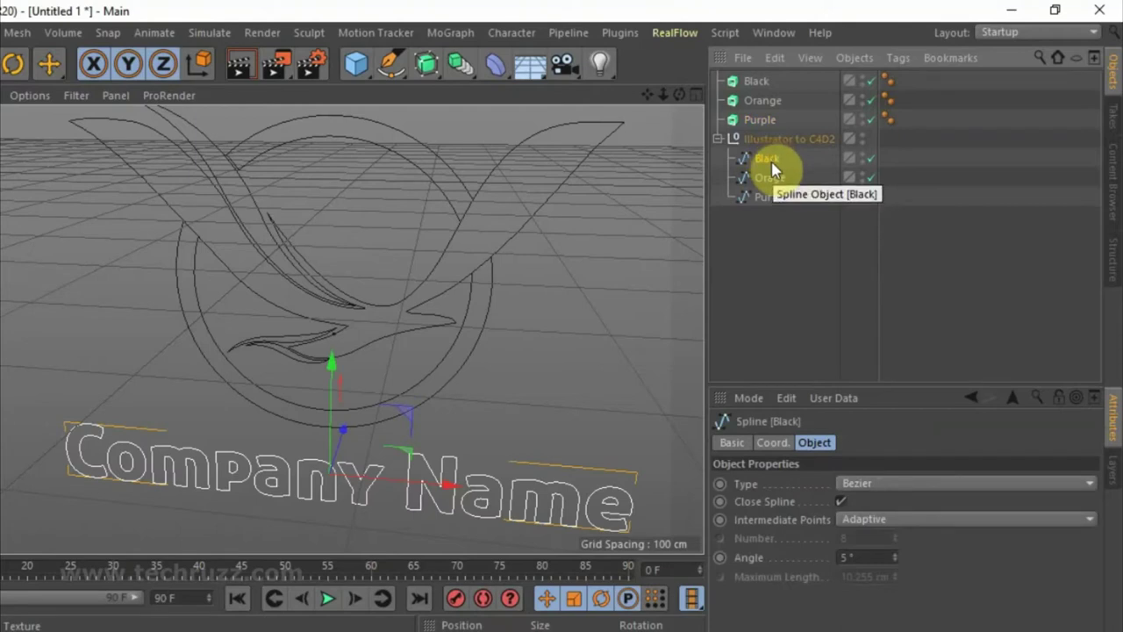
pyautogui.moveTo(772, 167); pyautogui.dragTo(761, 80)
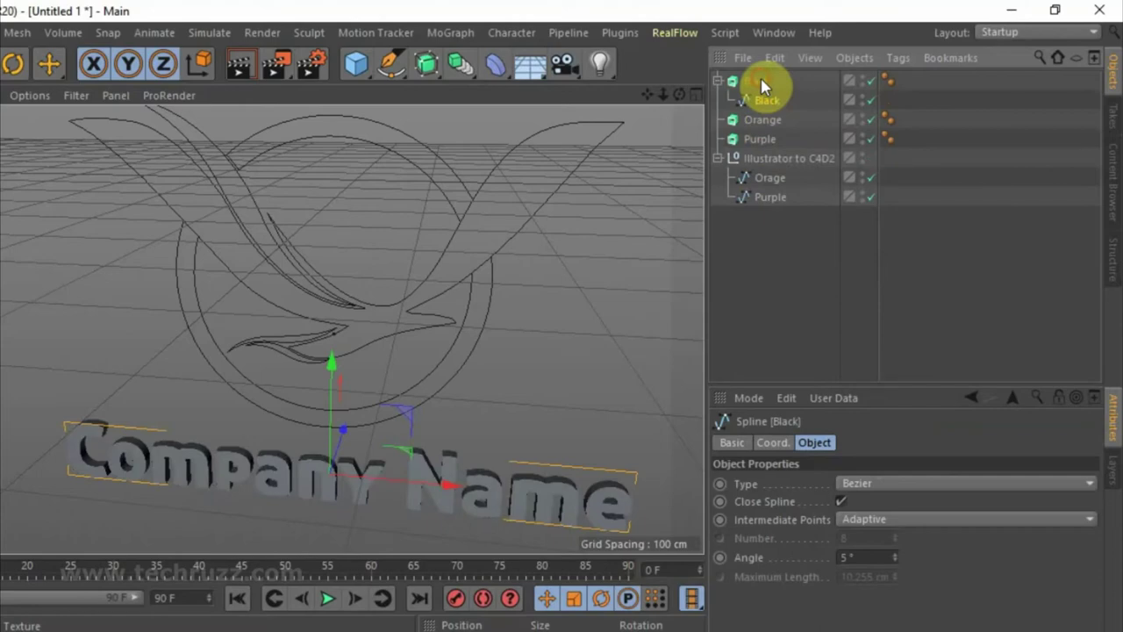
pyautogui.click(771, 183)
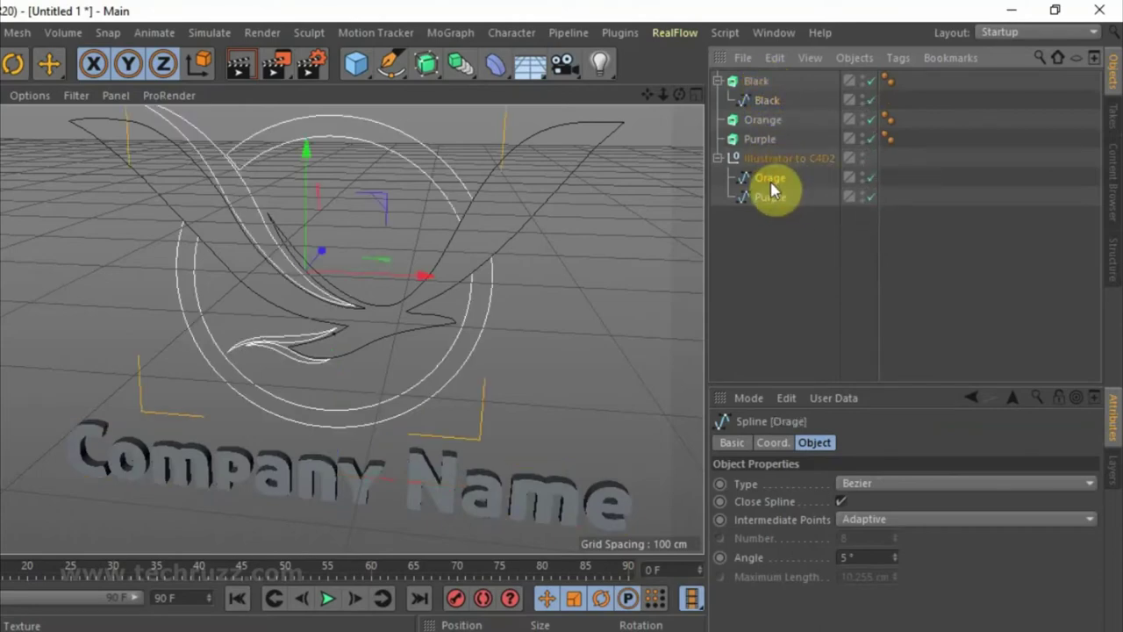
pyautogui.moveTo(772, 185); pyautogui.dragTo(764, 119)
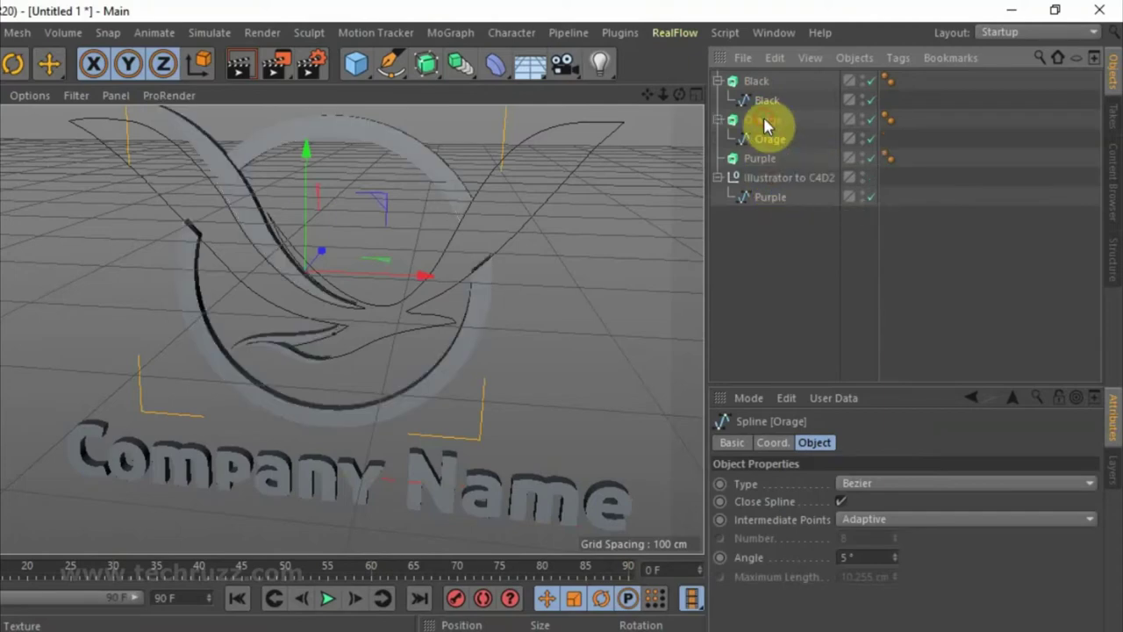
pyautogui.click(767, 196)
pyautogui.moveTo(769, 200); pyautogui.dragTo(769, 166)
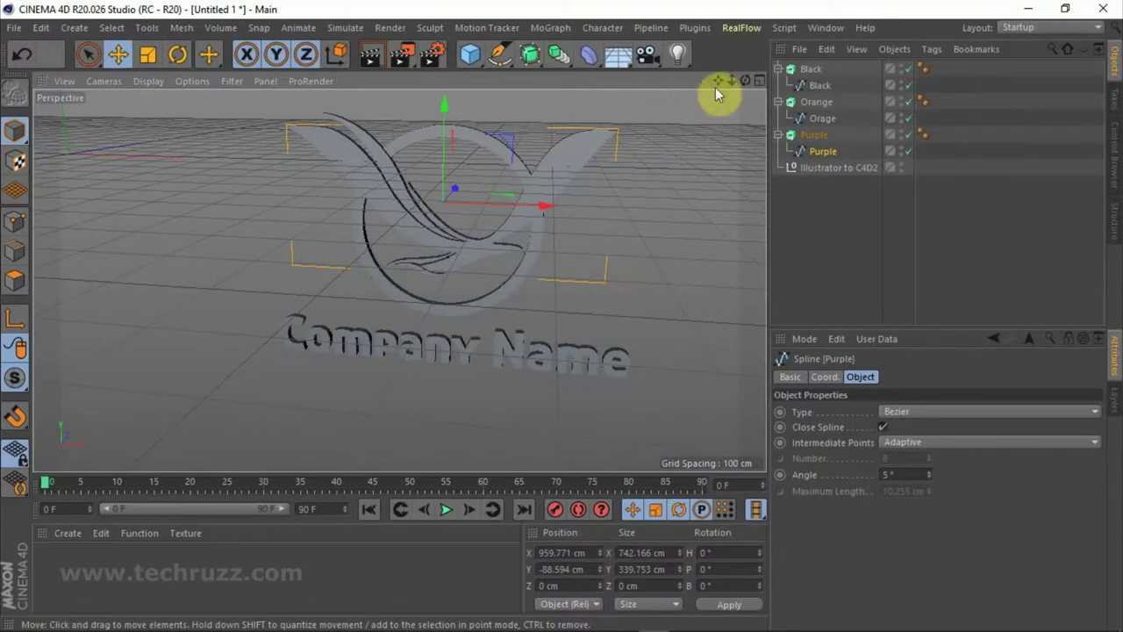
pyautogui.moveTo(746, 80); pyautogui.dragTo(398, 280)
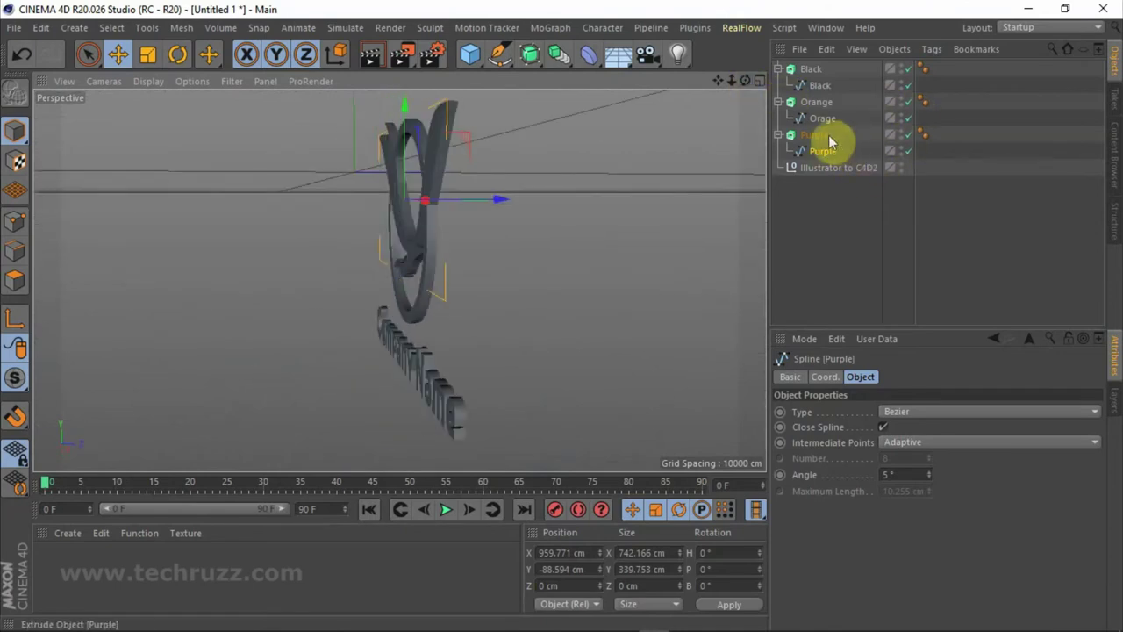
# Collapse the Extrude groups, select Black and Orange, and try a 20 cm extrusion depth.
pyautogui.click(777, 135)
pyautogui.click(778, 102)
pyautogui.click(778, 68)
pyautogui.click(811, 69)
pyautogui.keyDown('ctrl'); pyautogui.click(816, 86); pyautogui.keyUp('ctrl')
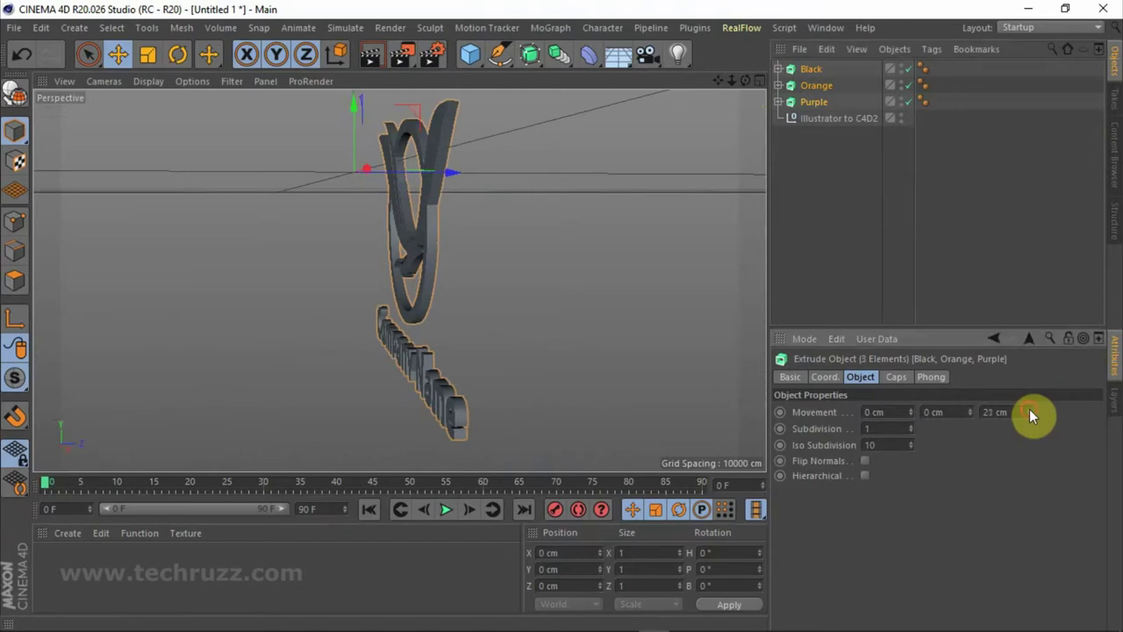
pyautogui.moveTo(1030, 411); pyautogui.dragTo(1030, 369)
pyautogui.moveTo(1029, 411); pyautogui.dragTo(1029, 421)
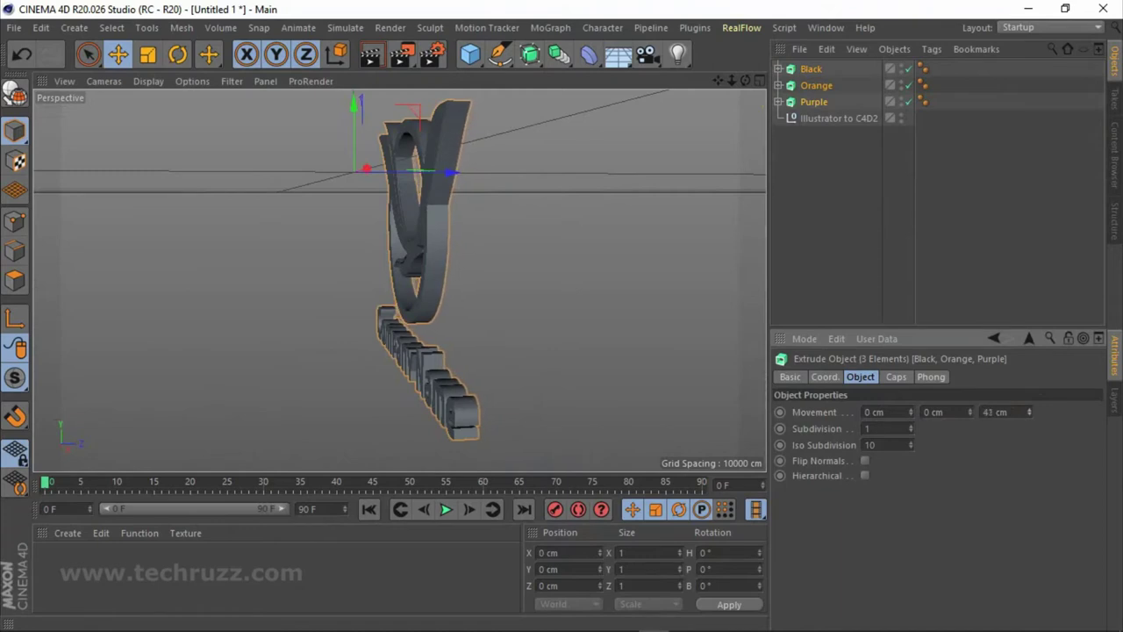
pyautogui.doubleClick(992, 412)
pyautogui.write('20')
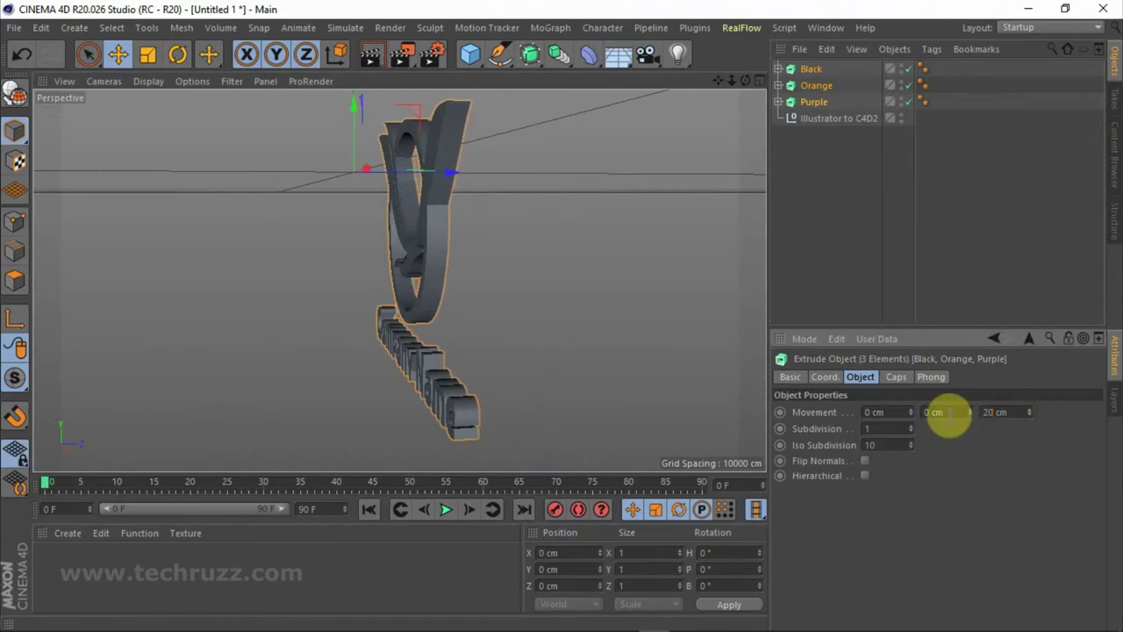
pyautogui.press('Return')
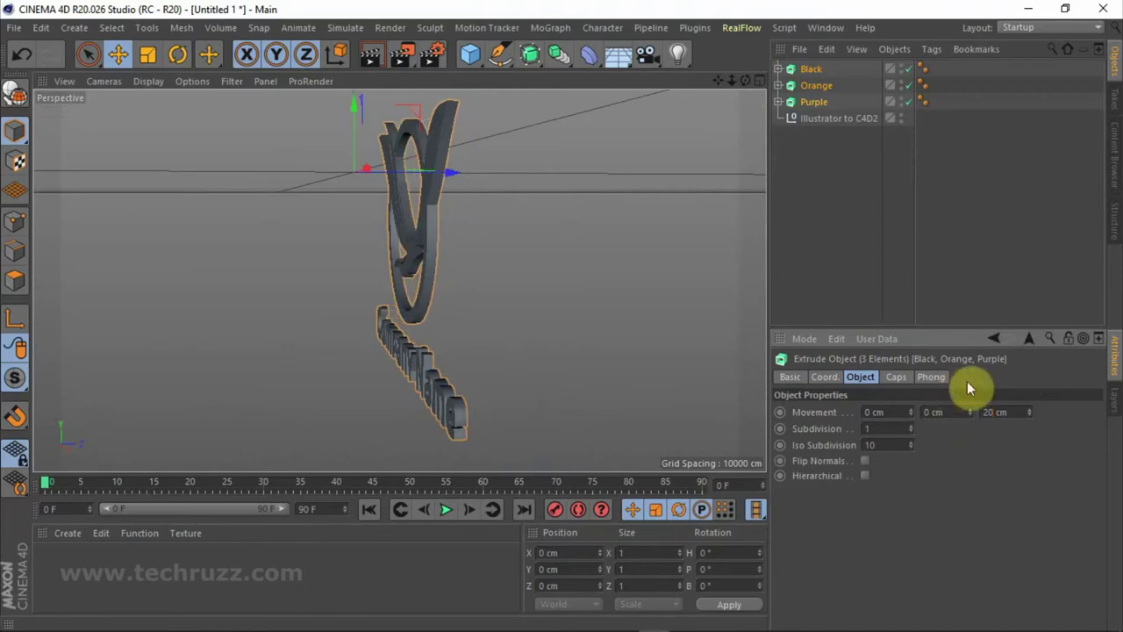
# Change the extrusion depth to 30 cm and orbit to check the thicker logo.
pyautogui.moveTo(742, 80)
pyautogui.mouseDown()
pyautogui.moveTo(398, 279)
pyautogui.moveTo(431, 276)
pyautogui.mouseUp()
pyautogui.moveTo(518, 305)
pyautogui.keyDown('alt'); pyautogui.mouseDown()
pyautogui.moveTo(484, 258)
pyautogui.moveTo(501, 275)
pyautogui.moveTo(521, 234)
pyautogui.mouseUp(); pyautogui.keyUp('alt')
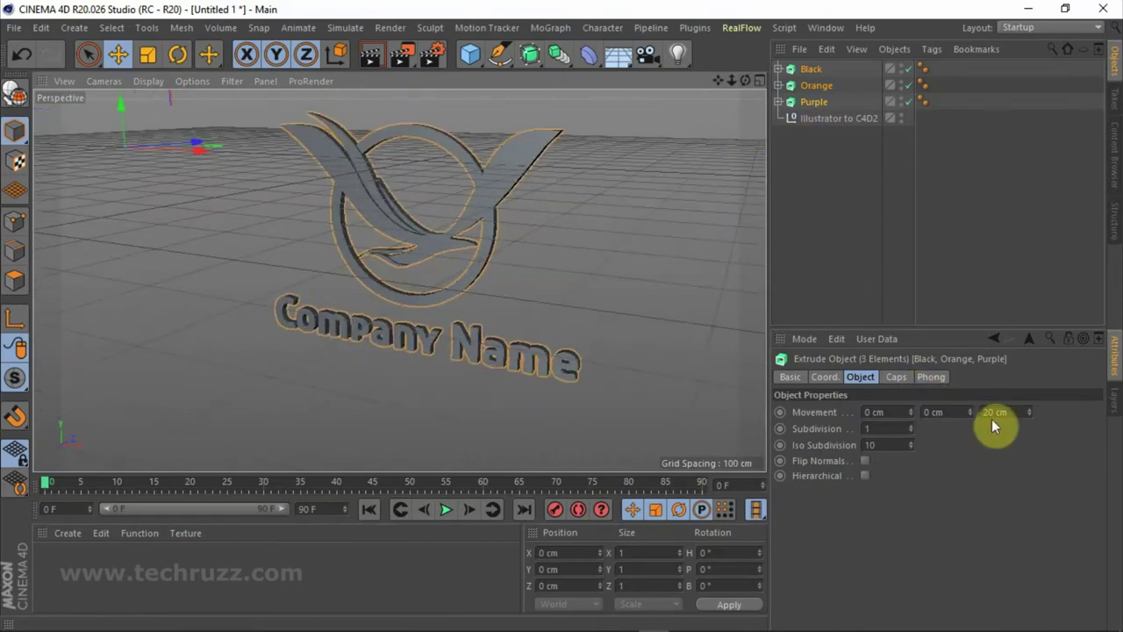
pyautogui.moveTo(994, 411); pyautogui.dragTo(952, 419)
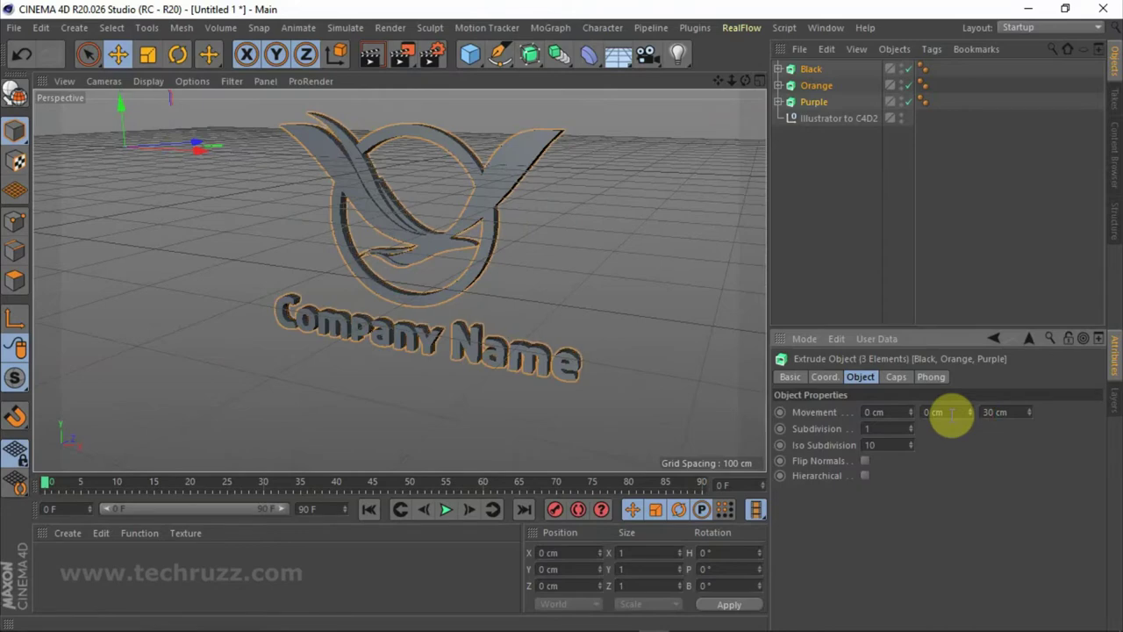
pyautogui.moveTo(398, 263)
pyautogui.keyDown('alt'); pyautogui.mouseDown()
pyautogui.moveTo(398, 279)
pyautogui.moveTo(412, 283)
pyautogui.mouseUp(); pyautogui.keyUp('alt')
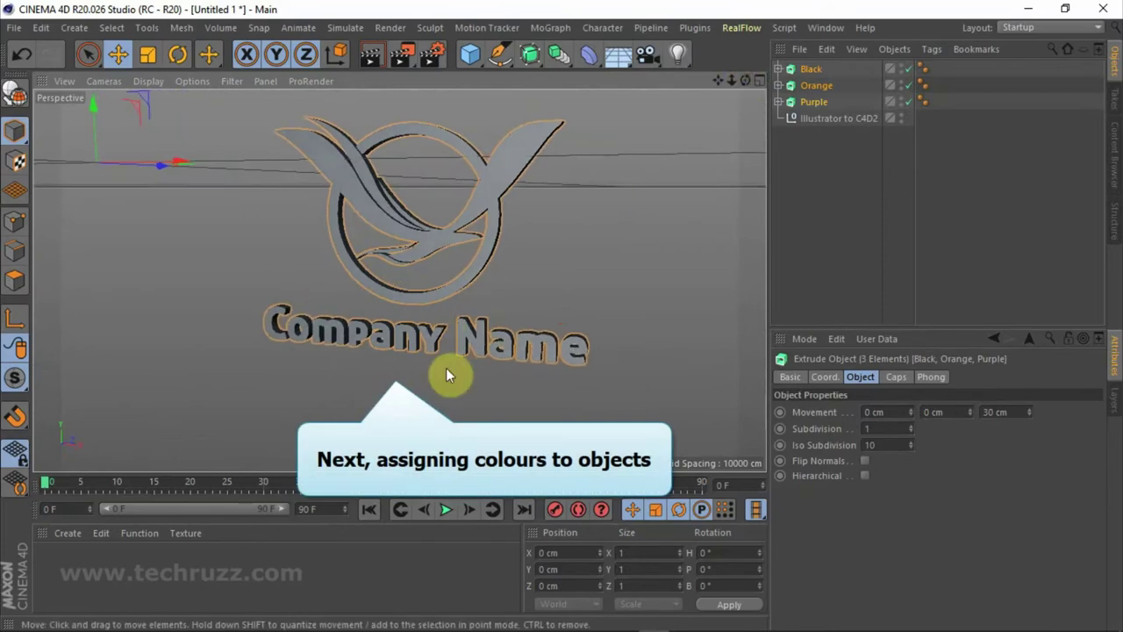
pyautogui.keyDown('alt'); pyautogui.moveTo(551, 161); pyautogui.dragTo(548, 159); pyautogui.keyUp('alt')
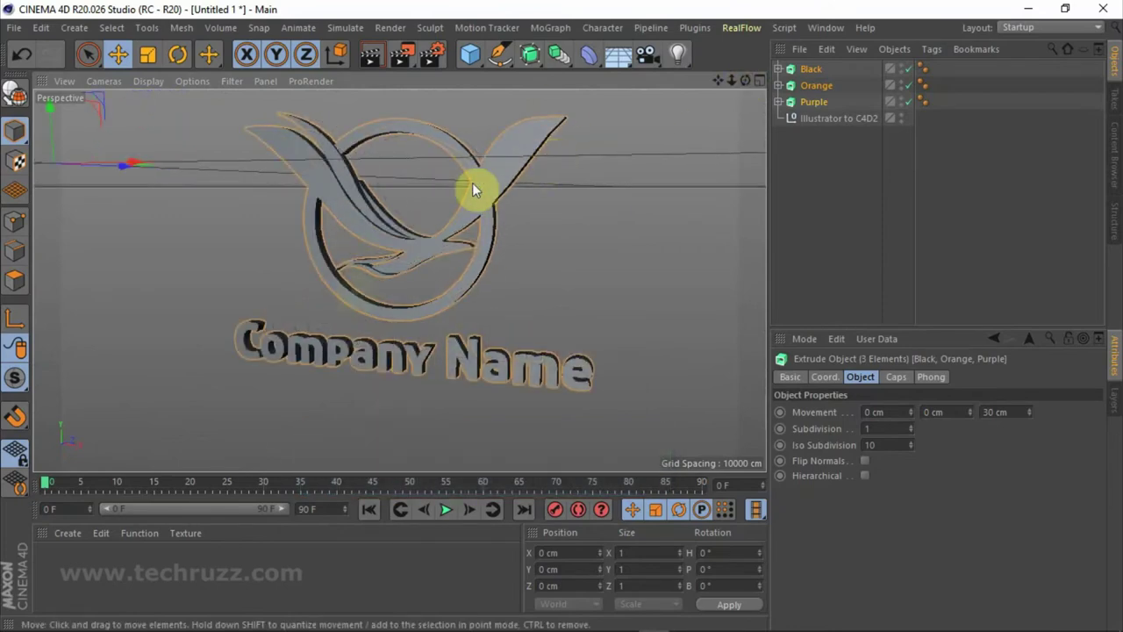
pyautogui.click(122, 571)
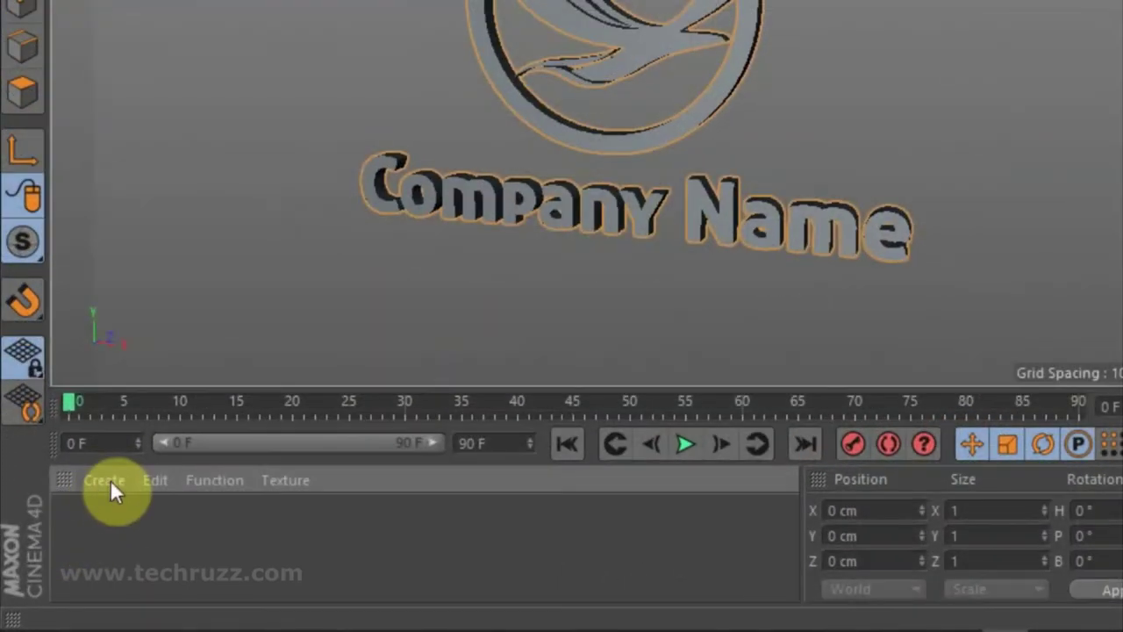
# Create a new material named Black and open it in the Material Editor.
pyautogui.click(105, 481)
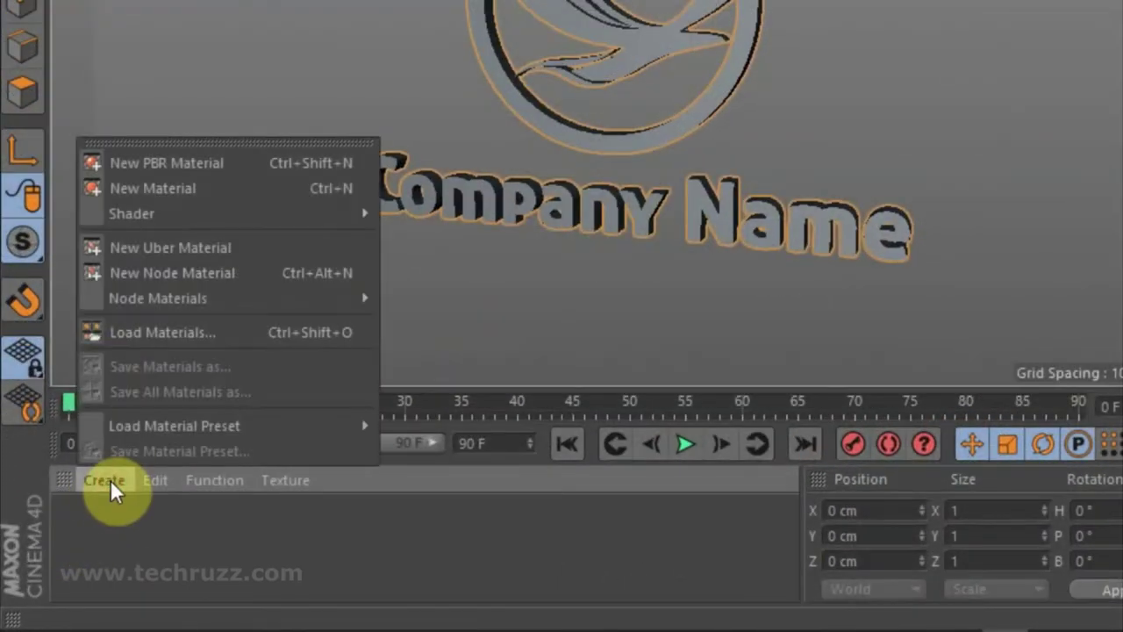
pyautogui.click(173, 184)
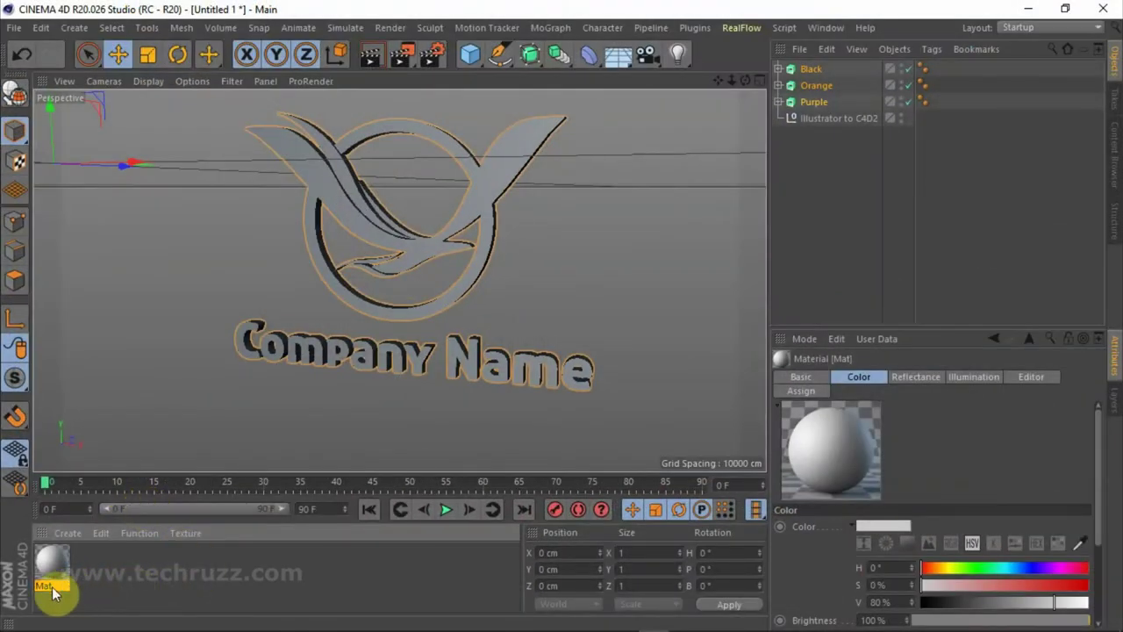
pyautogui.doubleClick(50, 588)
pyautogui.write('Black')
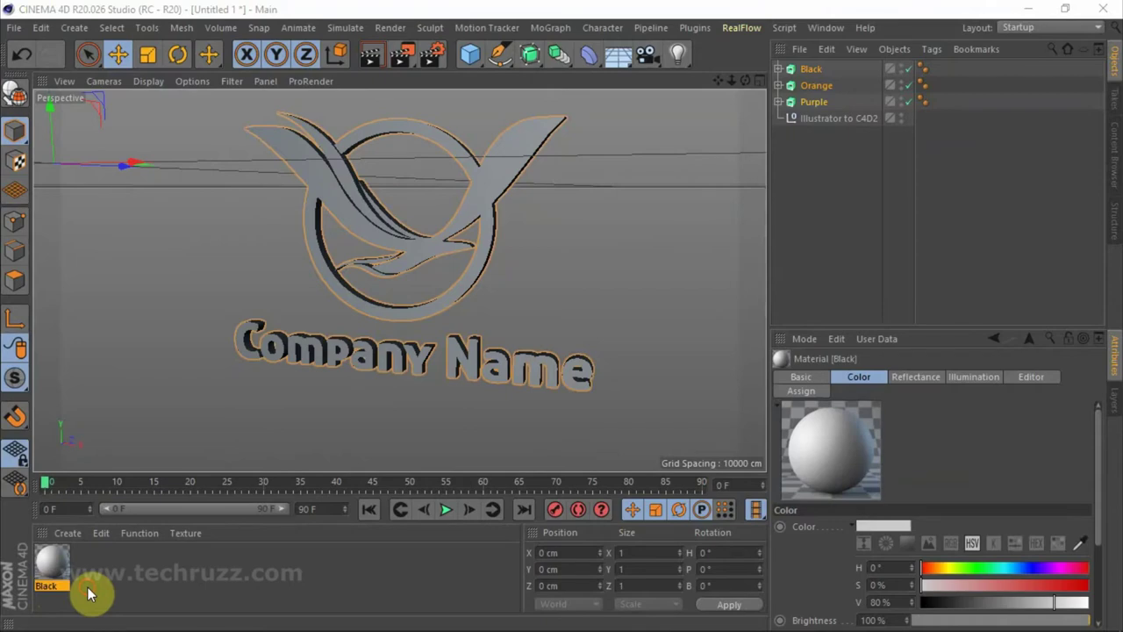
pyautogui.click(54, 566)
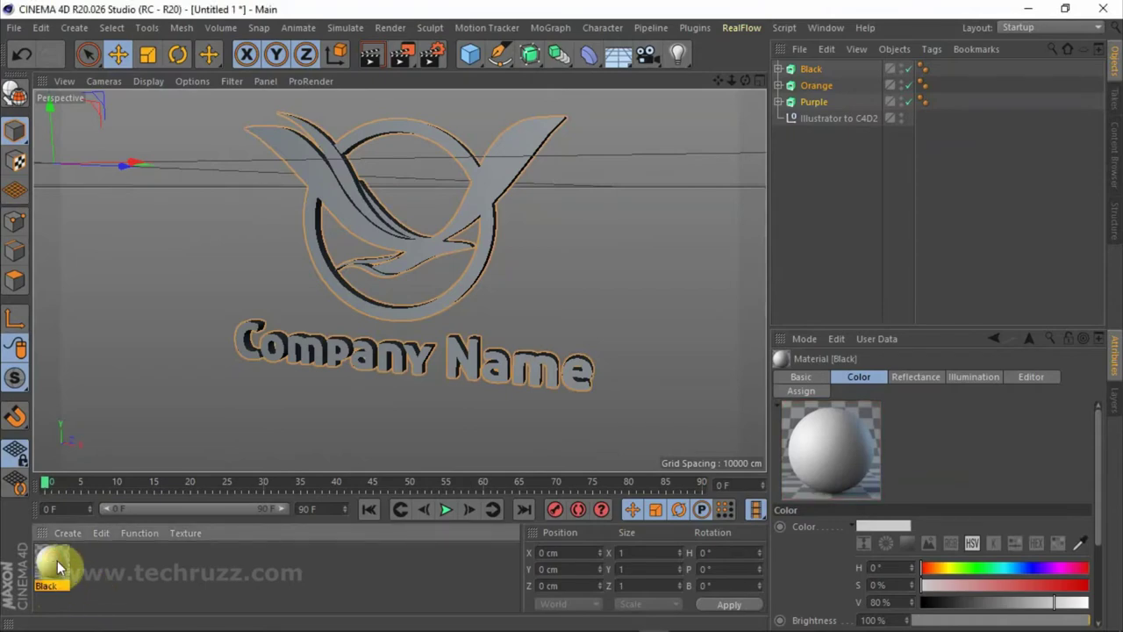
pyautogui.doubleClick(58, 561)
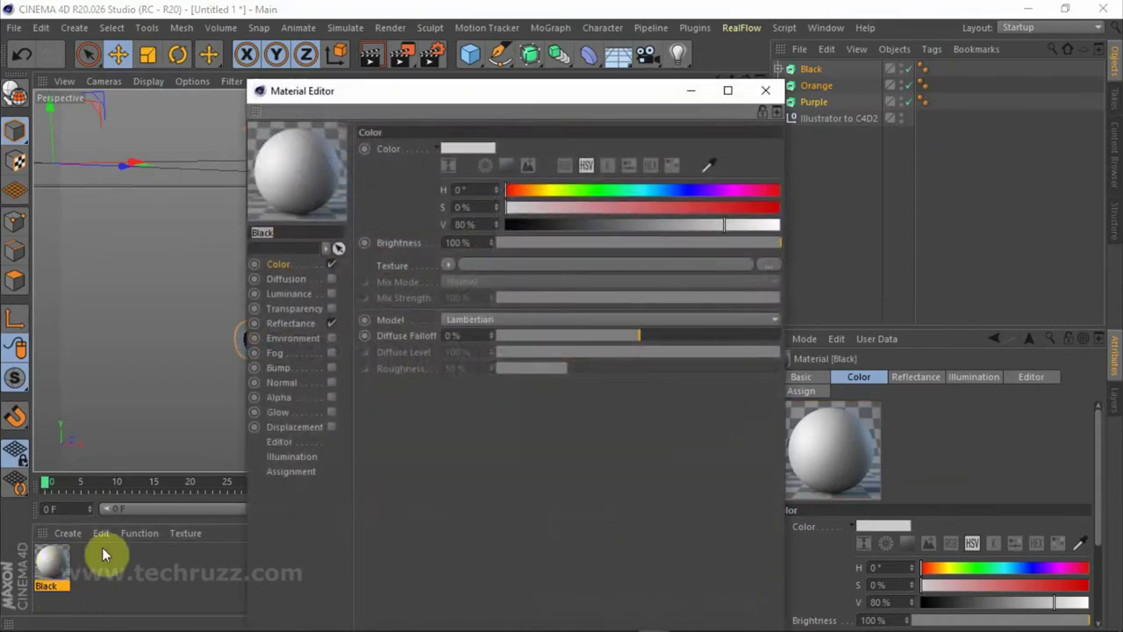
# Darken the Black material's colour to near-black, with V around 5%.
pyautogui.click(467, 148)
pyautogui.moveTo(427, 179); pyautogui.dragTo(336, 182)
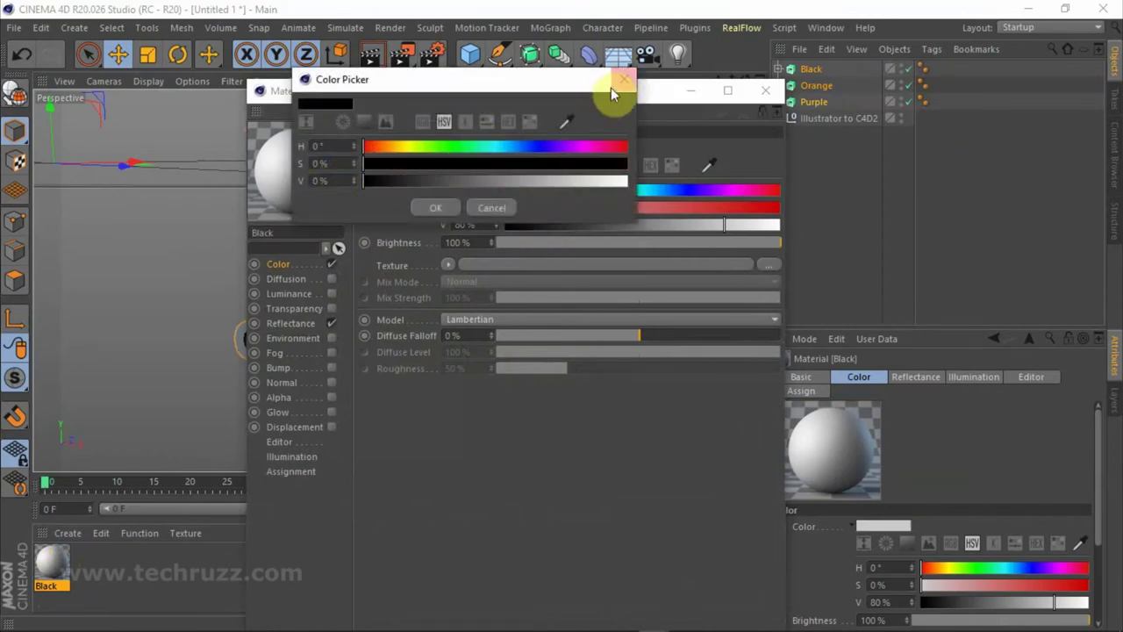
pyautogui.click(432, 208)
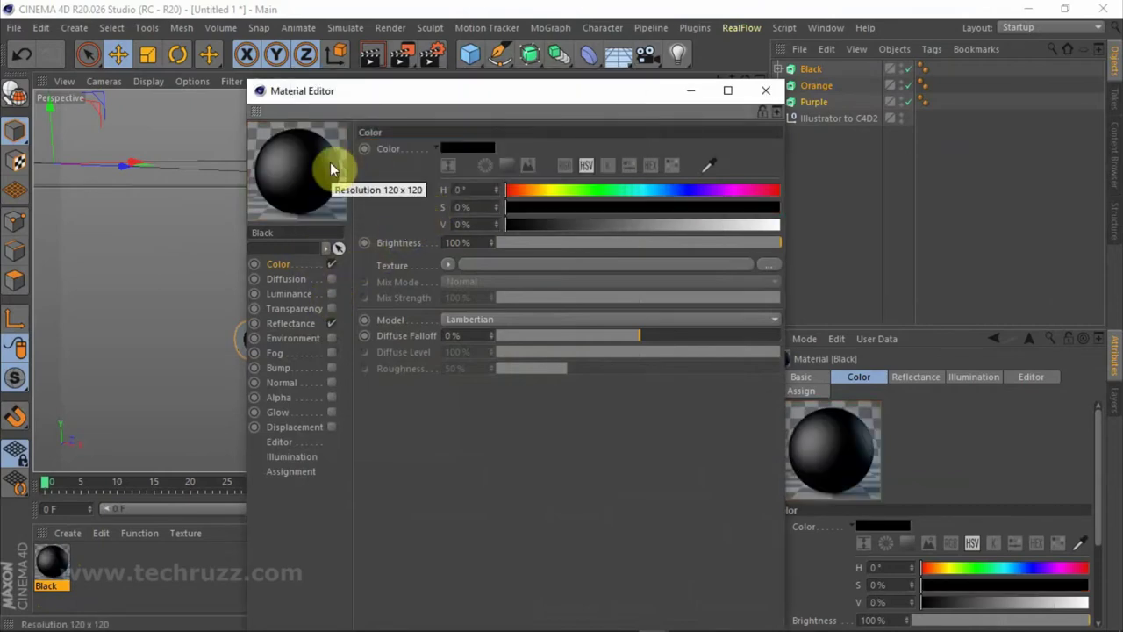
pyautogui.click(765, 91)
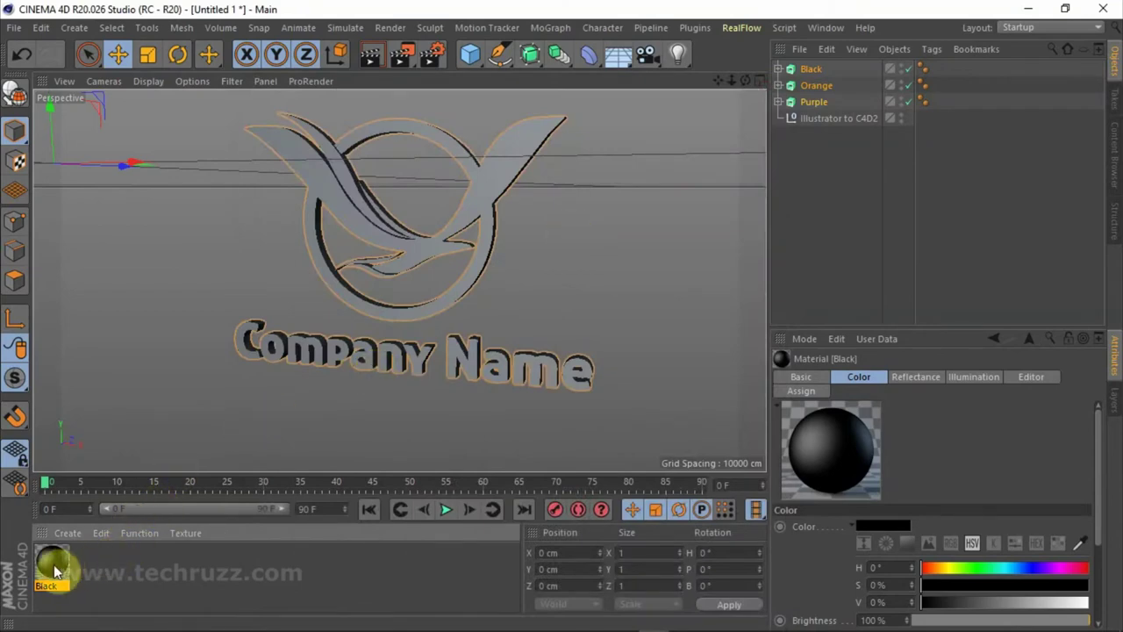
# Apply the Black material to the Black extrude, turning the Company Name text black.
pyautogui.moveTo(53, 571); pyautogui.dragTo(816, 77)
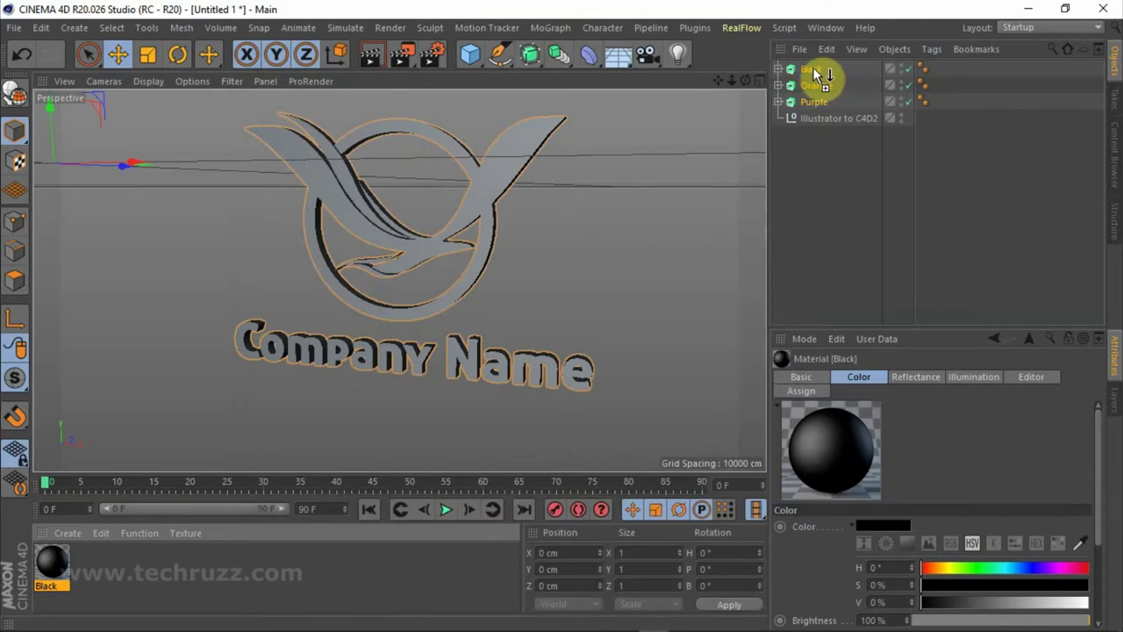
pyautogui.moveTo(814, 77); pyautogui.dragTo(816, 78)
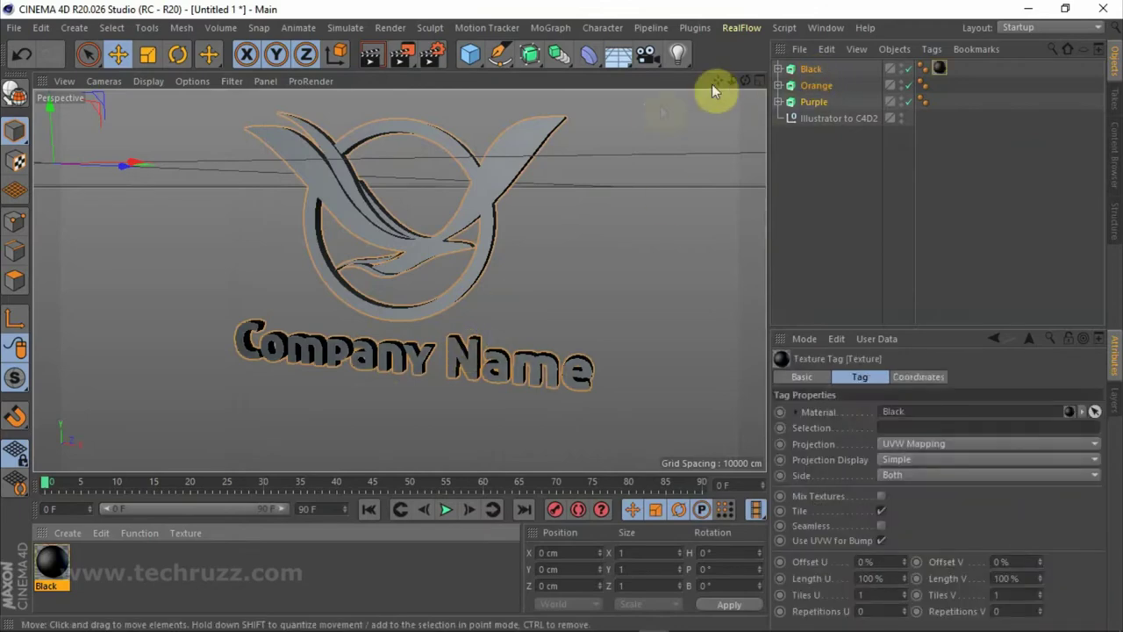
pyautogui.moveTo(745, 80); pyautogui.dragTo(745, 81)
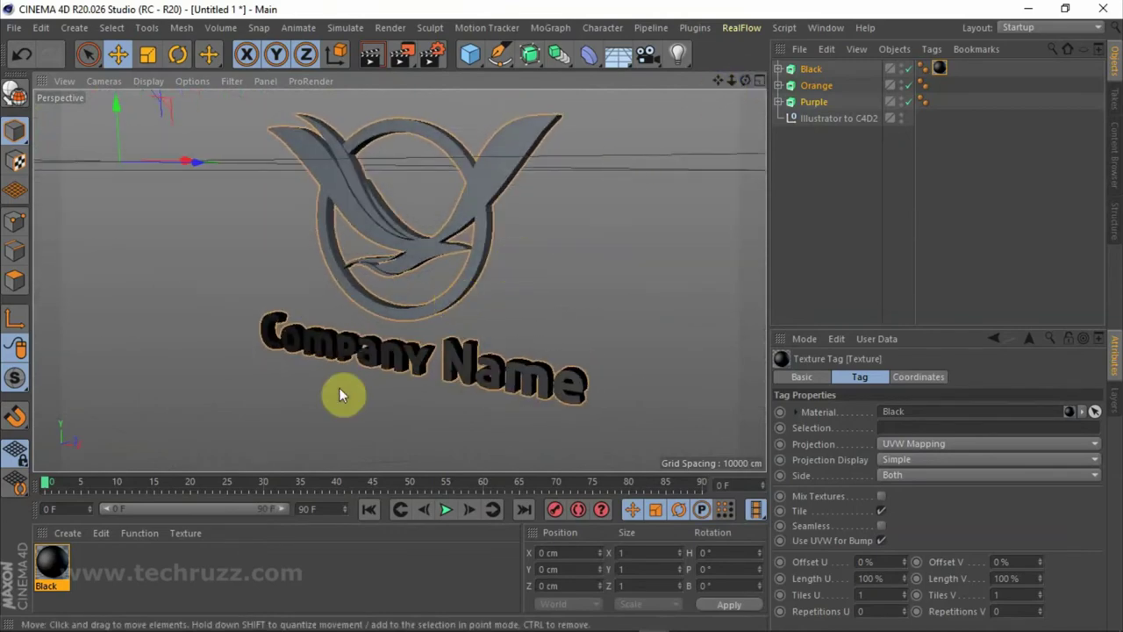
# Create a material named Purple with a magenta colour at hue 321° and 100% saturation.
pyautogui.click(74, 533)
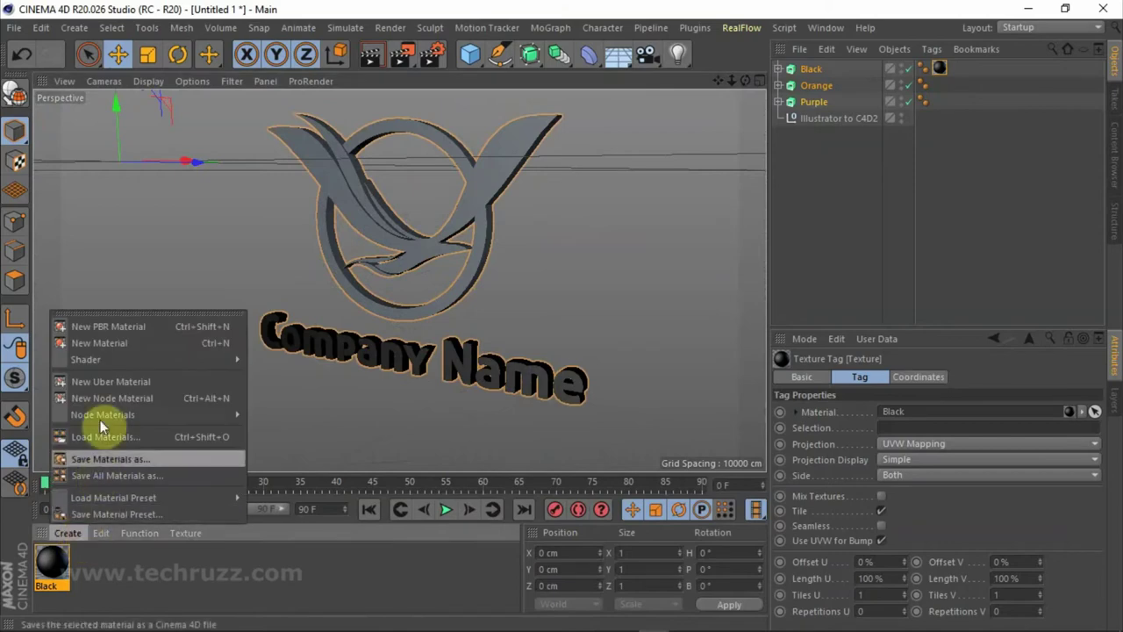
pyautogui.click(107, 349)
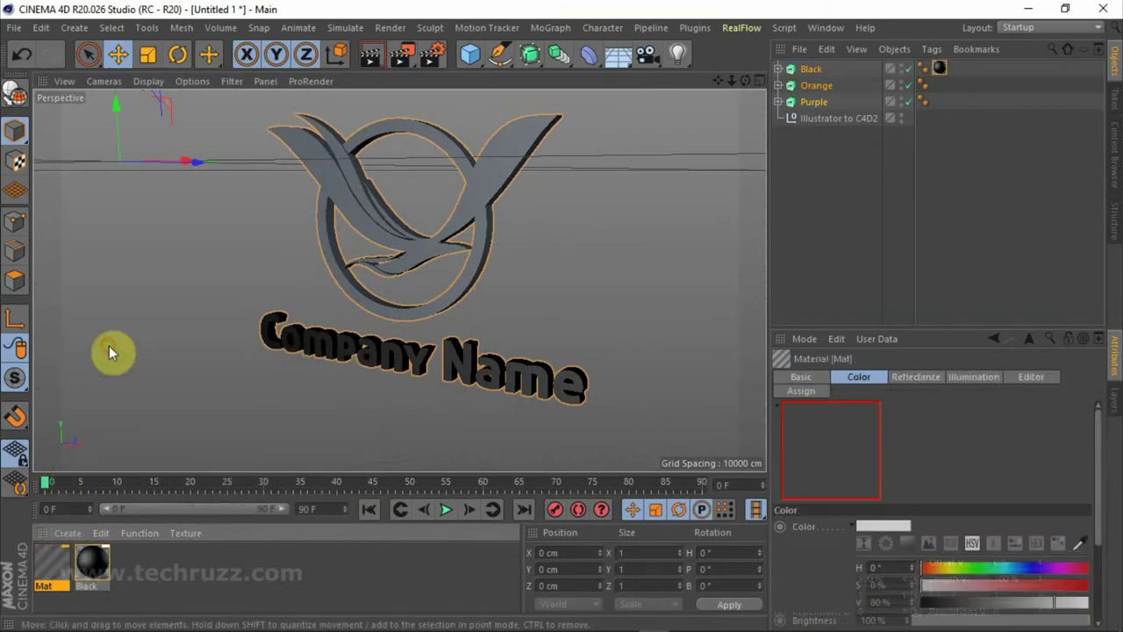
pyautogui.doubleClick(45, 586)
pyautogui.write('Purple')
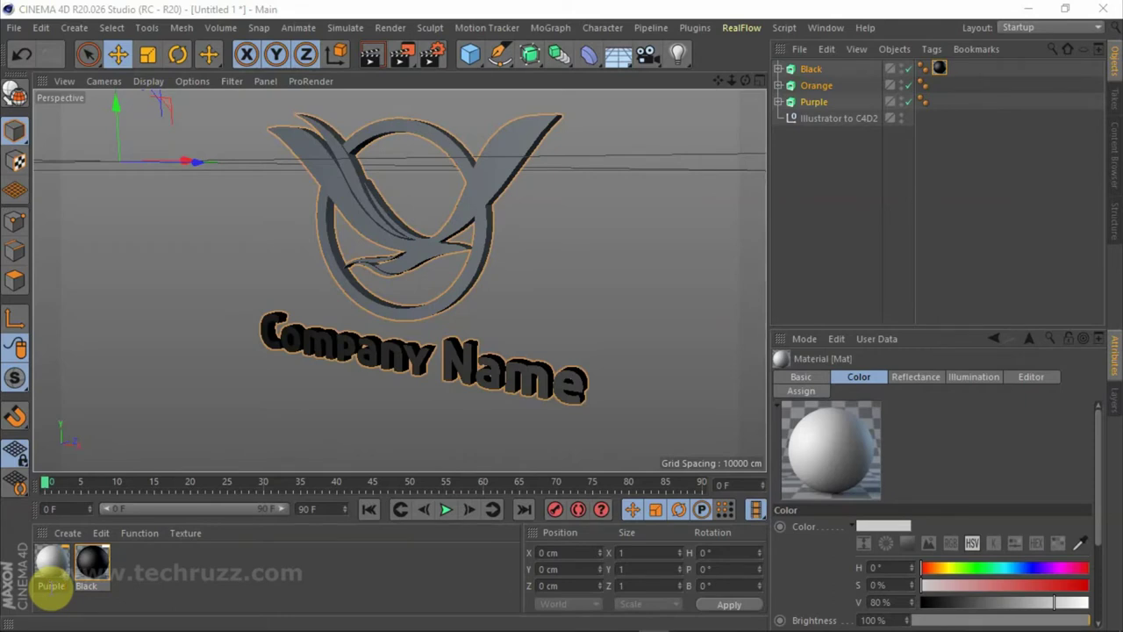
pyautogui.click(56, 569)
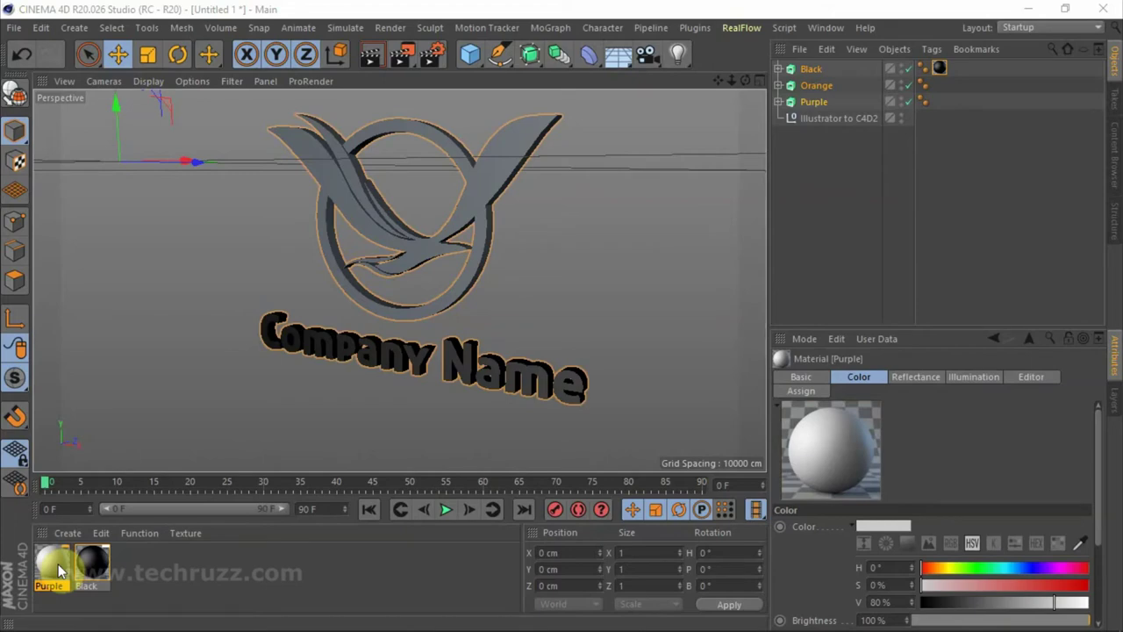
pyautogui.doubleClick(59, 568)
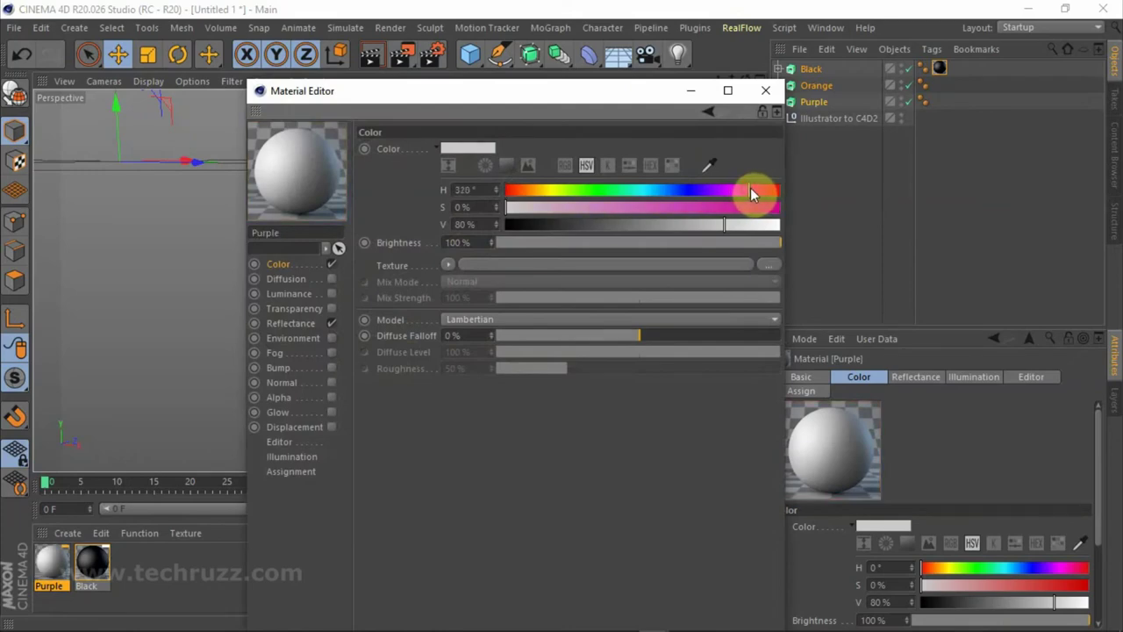
pyautogui.click(779, 207)
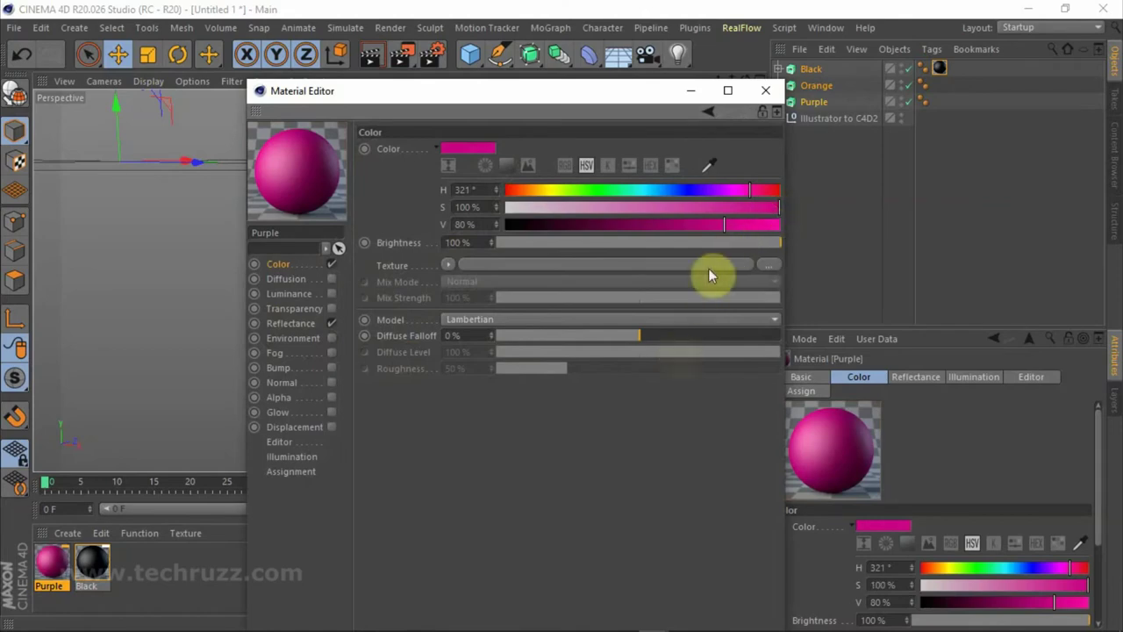
pyautogui.click(763, 91)
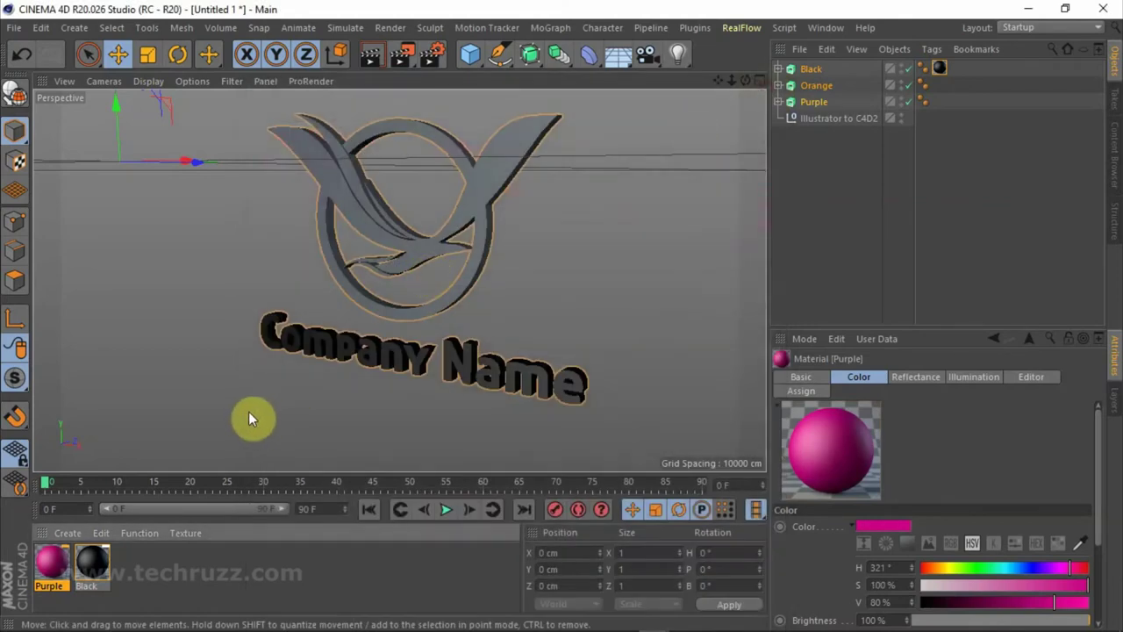
# Apply the Purple material to the Purple extrude and frame the whole scene.
pyautogui.moveTo(51, 561); pyautogui.dragTo(820, 108)
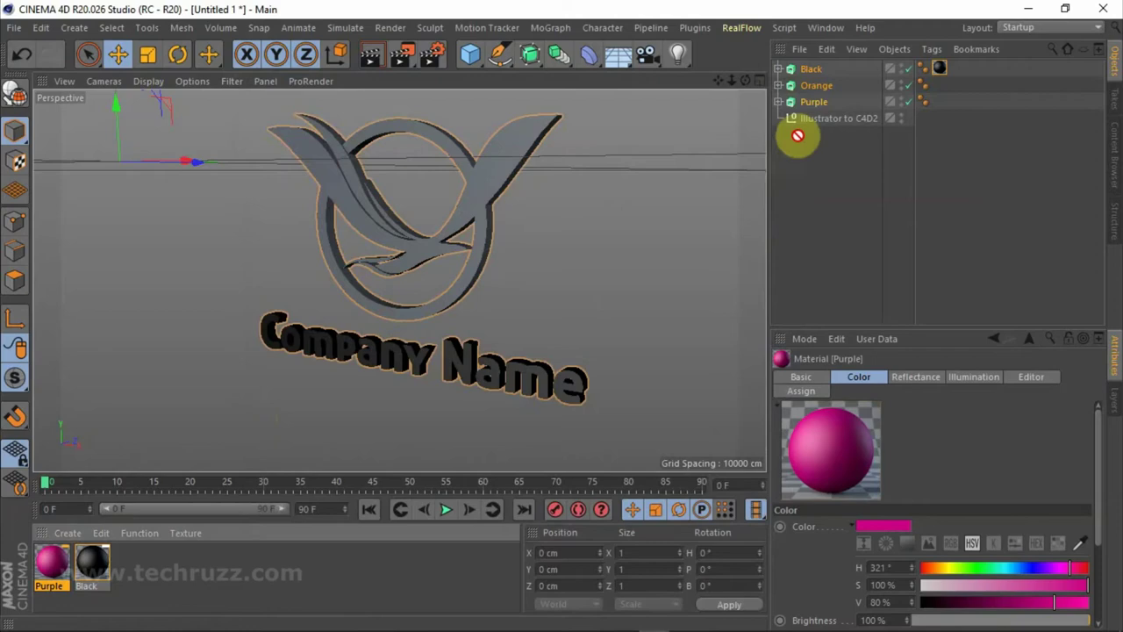
pyautogui.moveTo(818, 107); pyautogui.dragTo(818, 107)
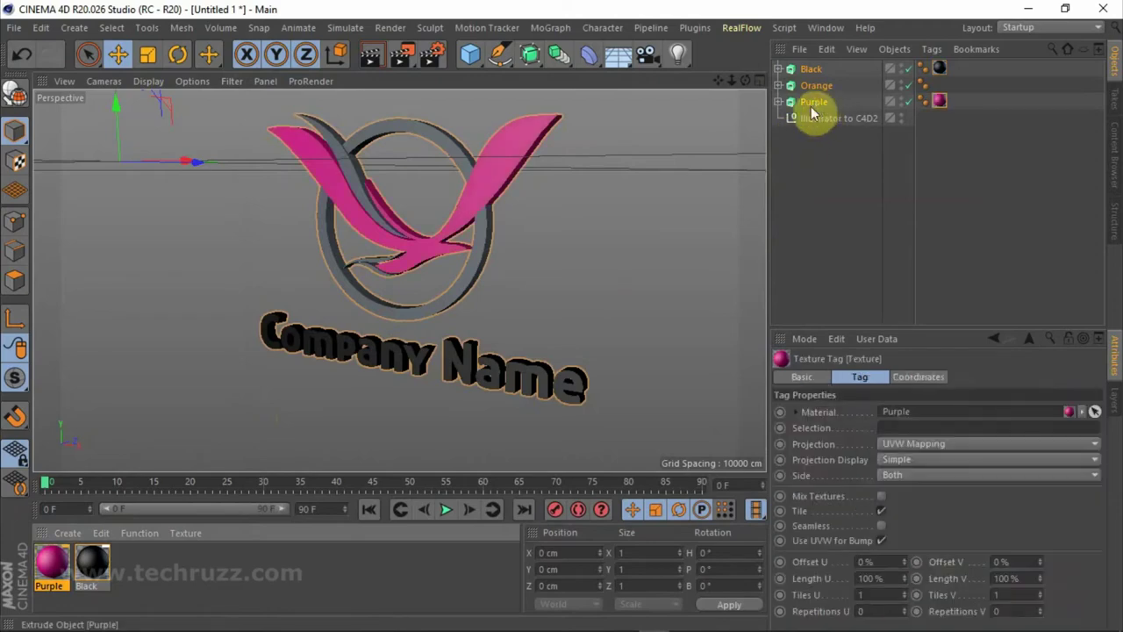
pyautogui.press('h')
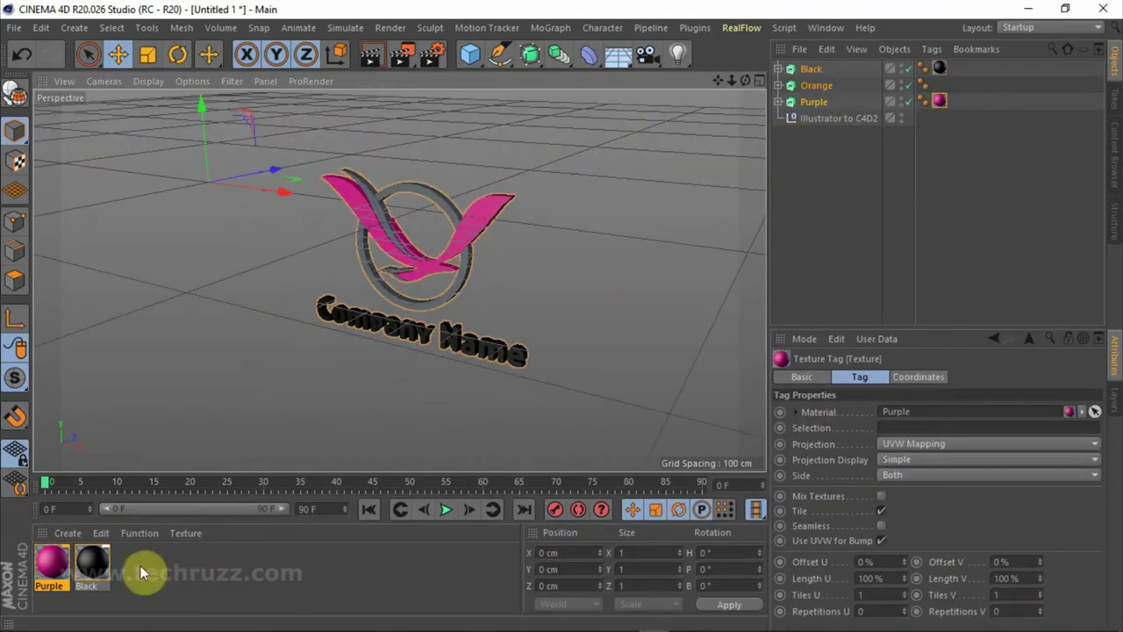
pyautogui.click(140, 565)
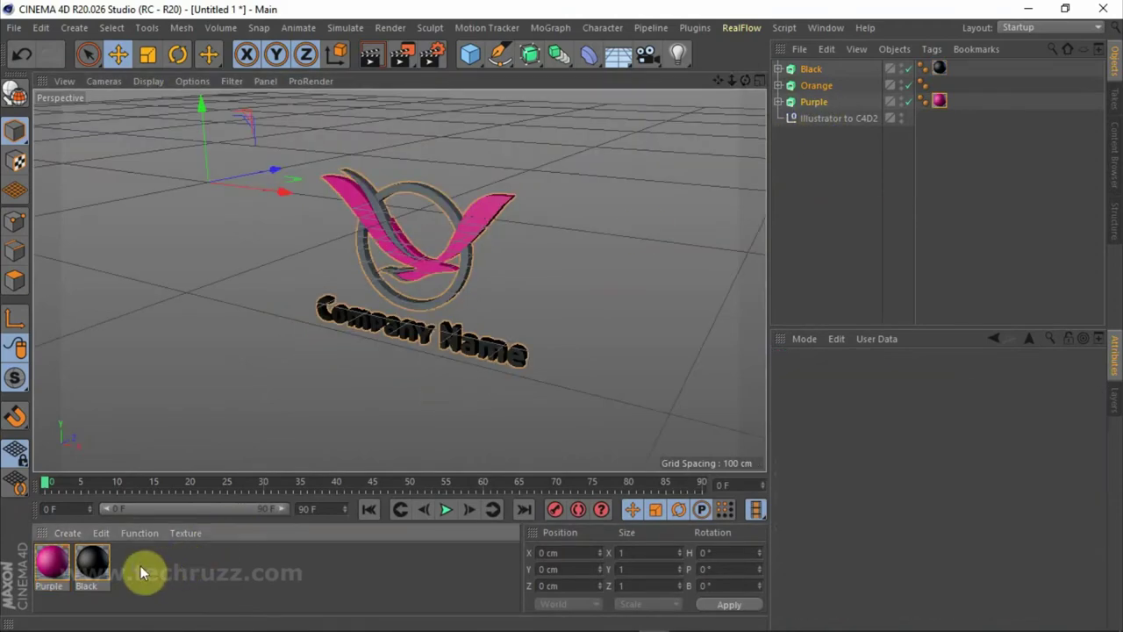
# Create a material named Orange with H 20°, S 100% and V 100%.
pyautogui.click(68, 534)
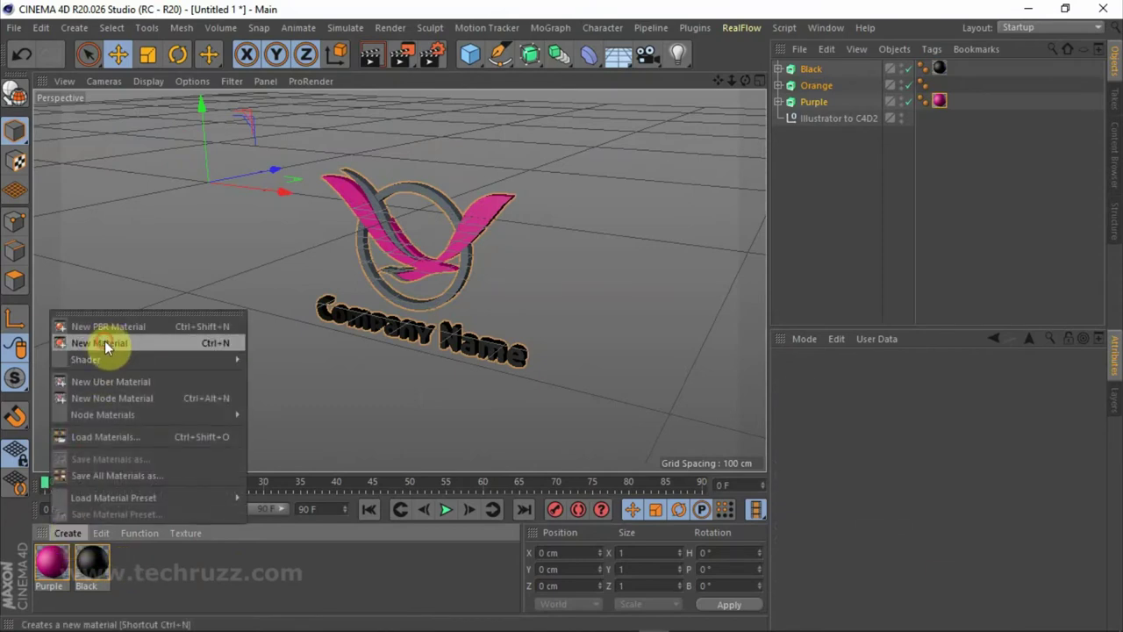
pyautogui.click(104, 342)
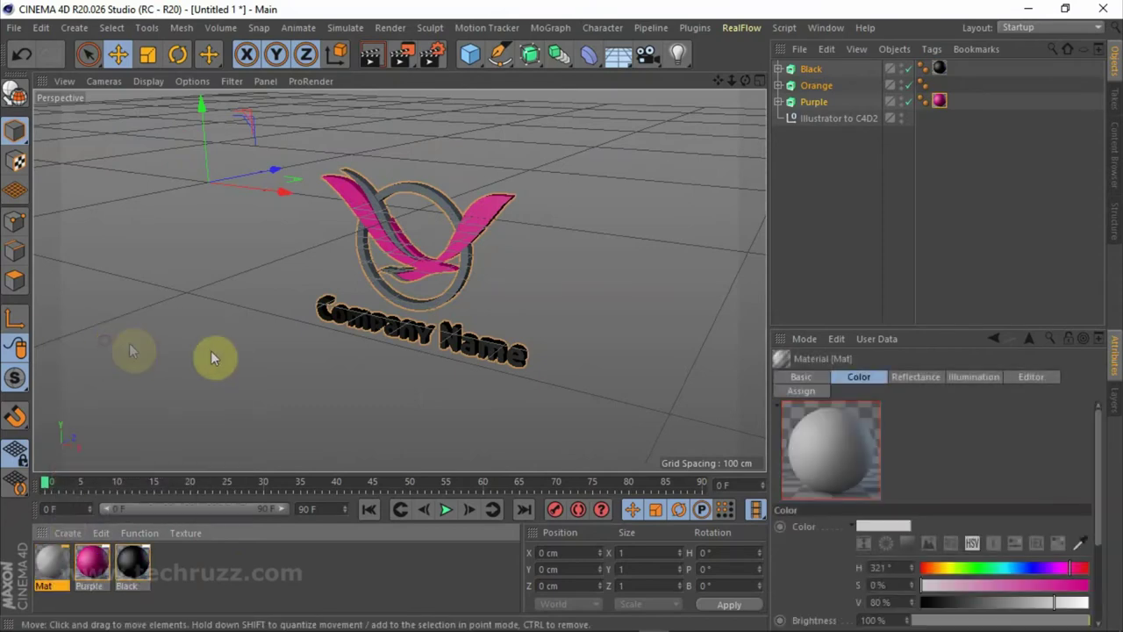
pyautogui.doubleClick(49, 586)
pyautogui.write('Orange')
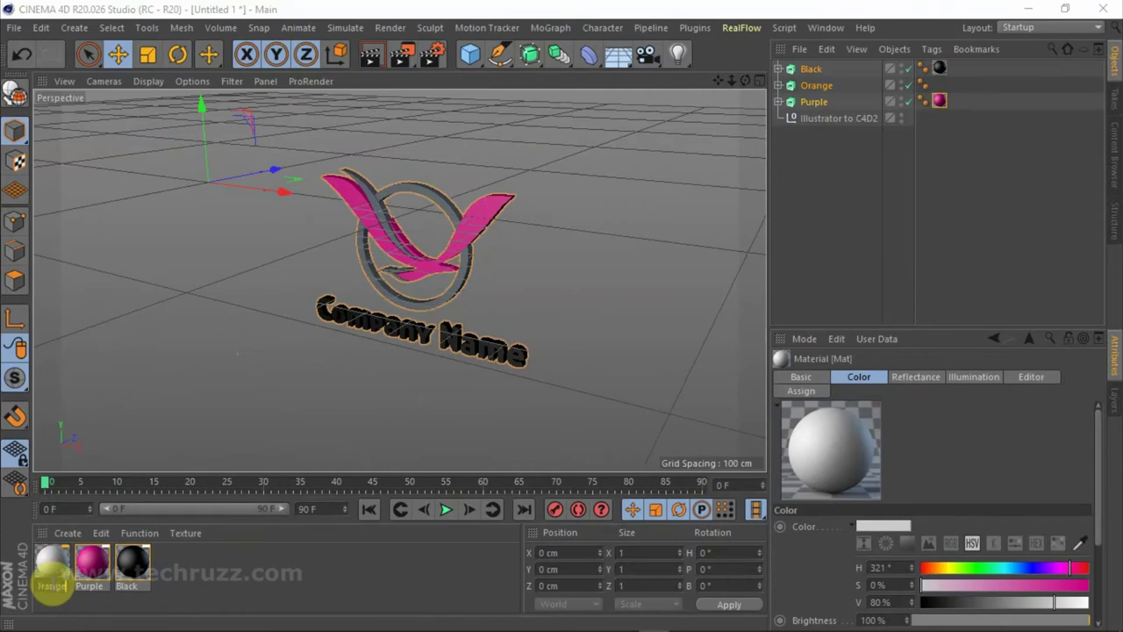
pyautogui.click(59, 567)
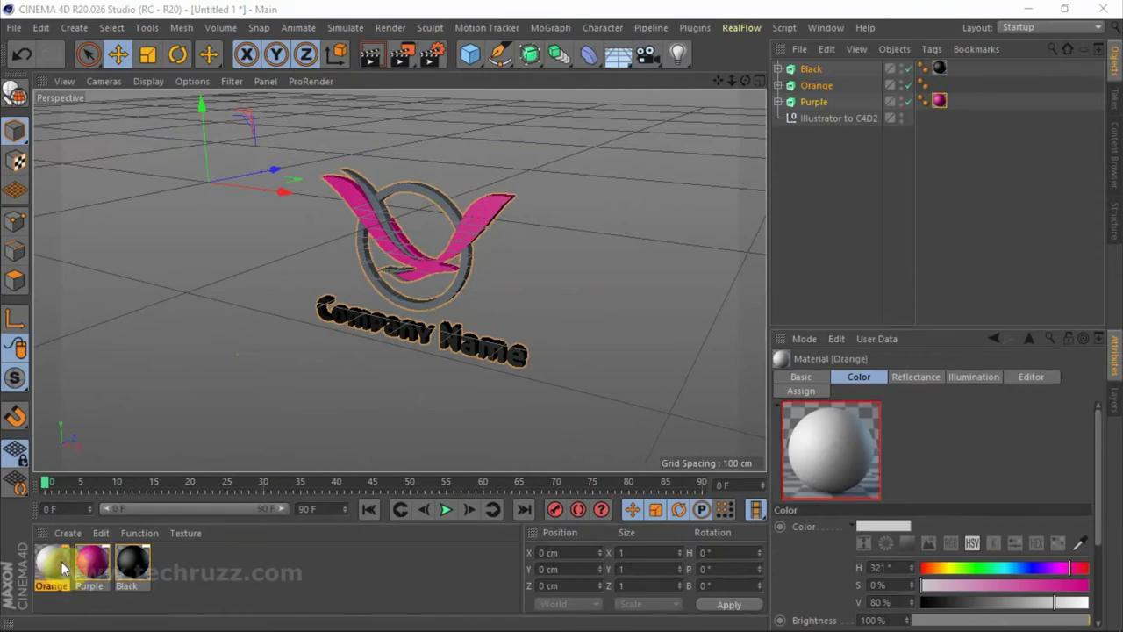
pyautogui.doubleClick(61, 559)
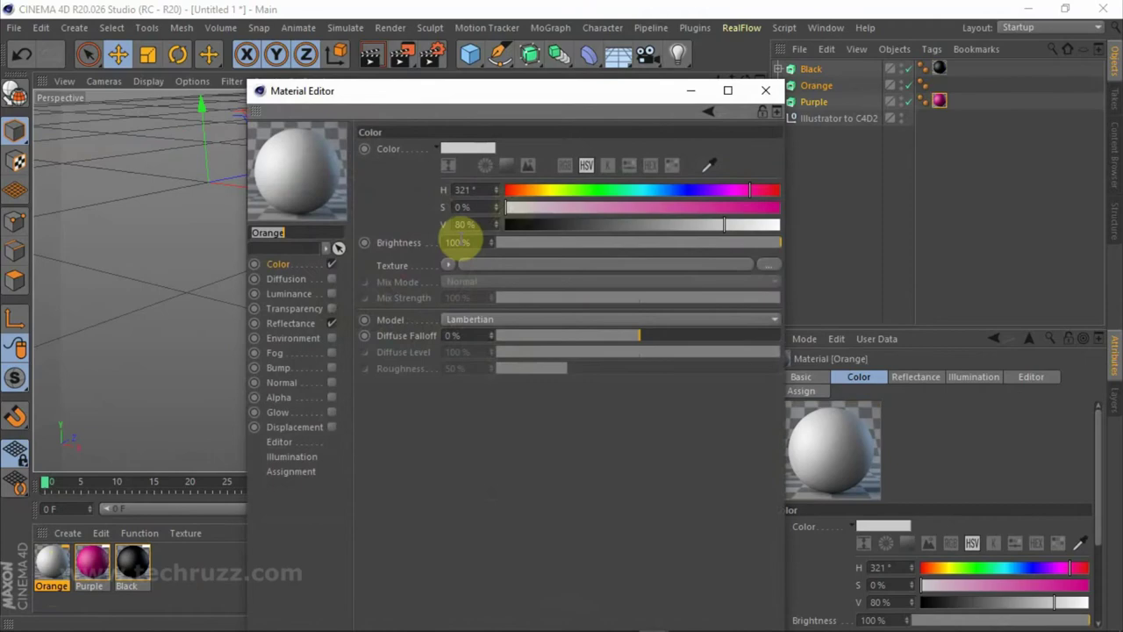
pyautogui.click(541, 191)
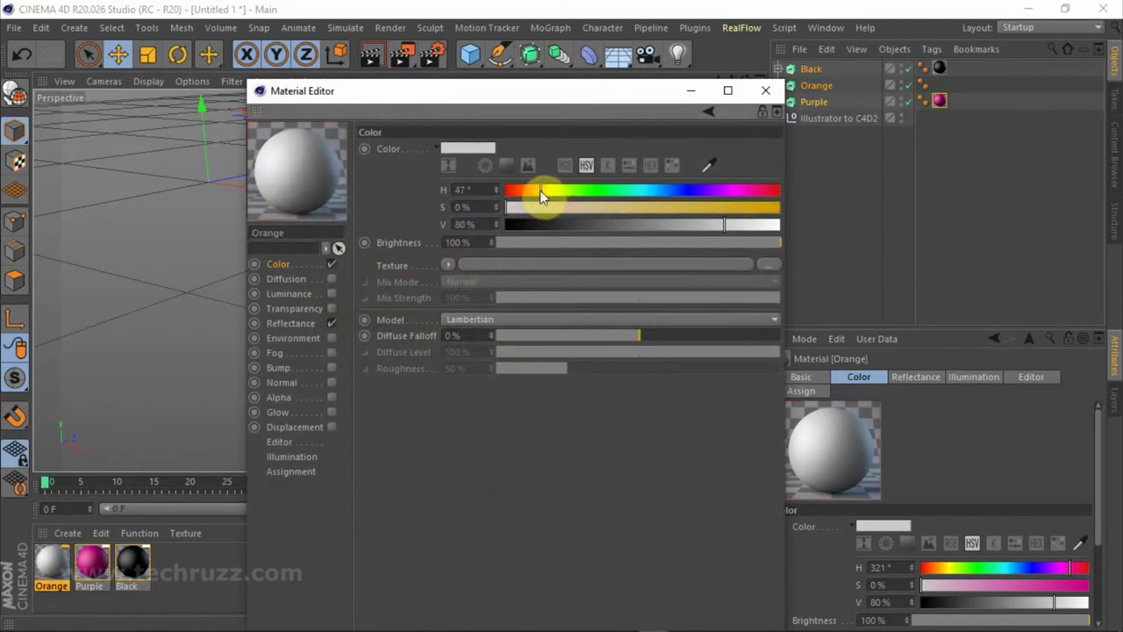
pyautogui.moveTo(538, 193); pyautogui.dragTo(531, 190)
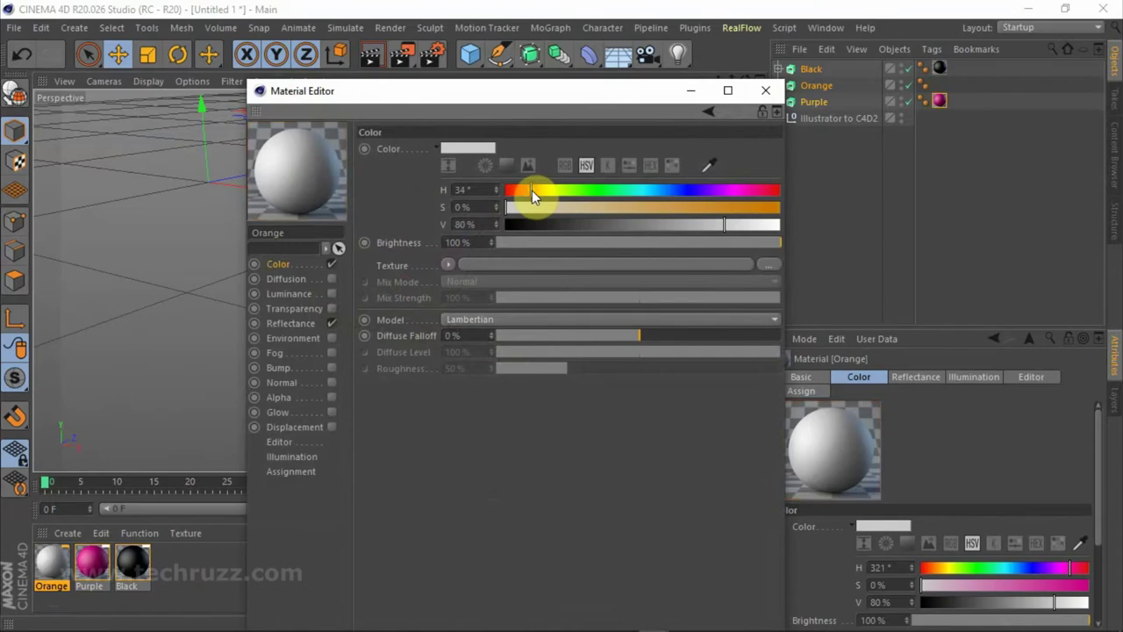
pyautogui.moveTo(527, 189); pyautogui.dragTo(521, 192)
pyautogui.click(777, 209)
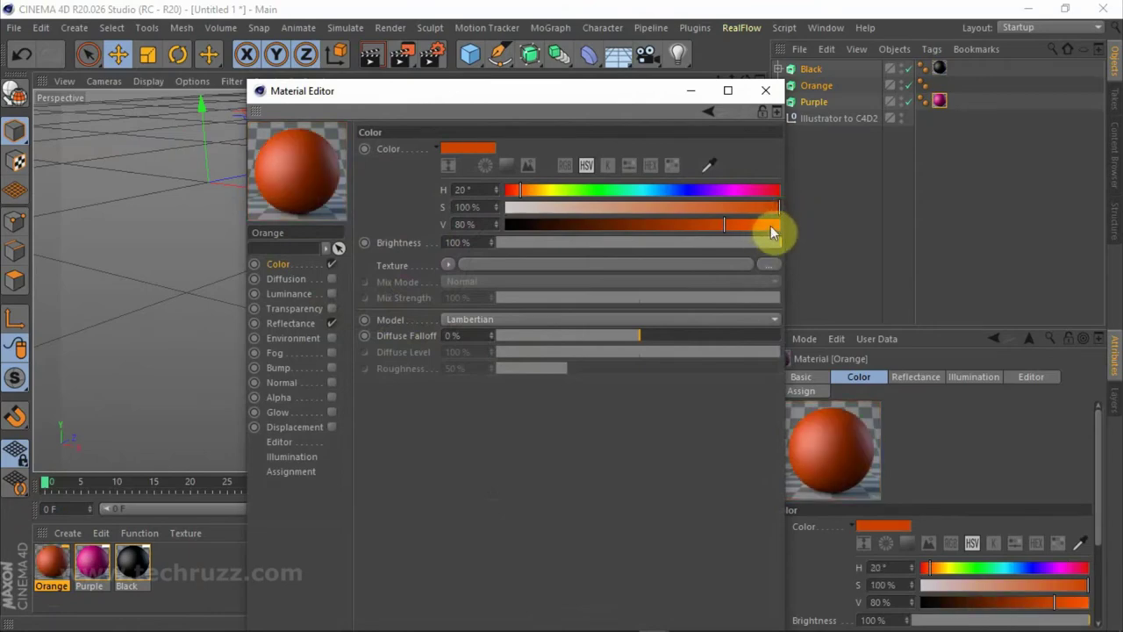
pyautogui.click(774, 224)
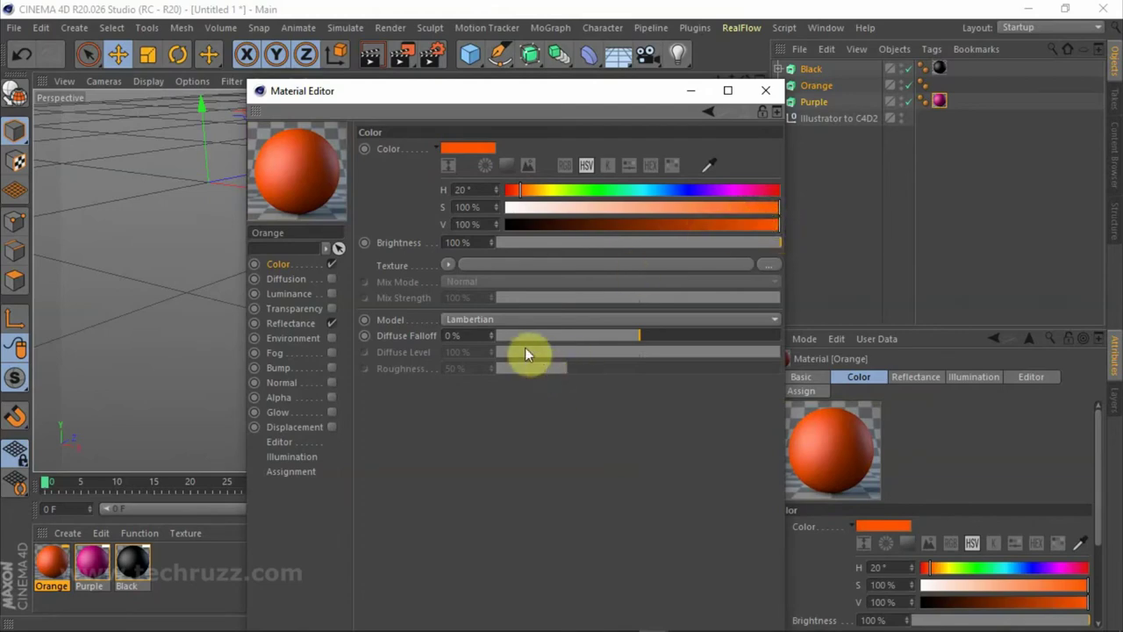
# Apply the Orange material to the Orange extrude, colouring the circle orange.
pyautogui.click(765, 90)
pyautogui.moveTo(51, 563)
pyautogui.mouseDown()
pyautogui.moveTo(829, 130)
pyautogui.moveTo(816, 88)
pyautogui.mouseUp()
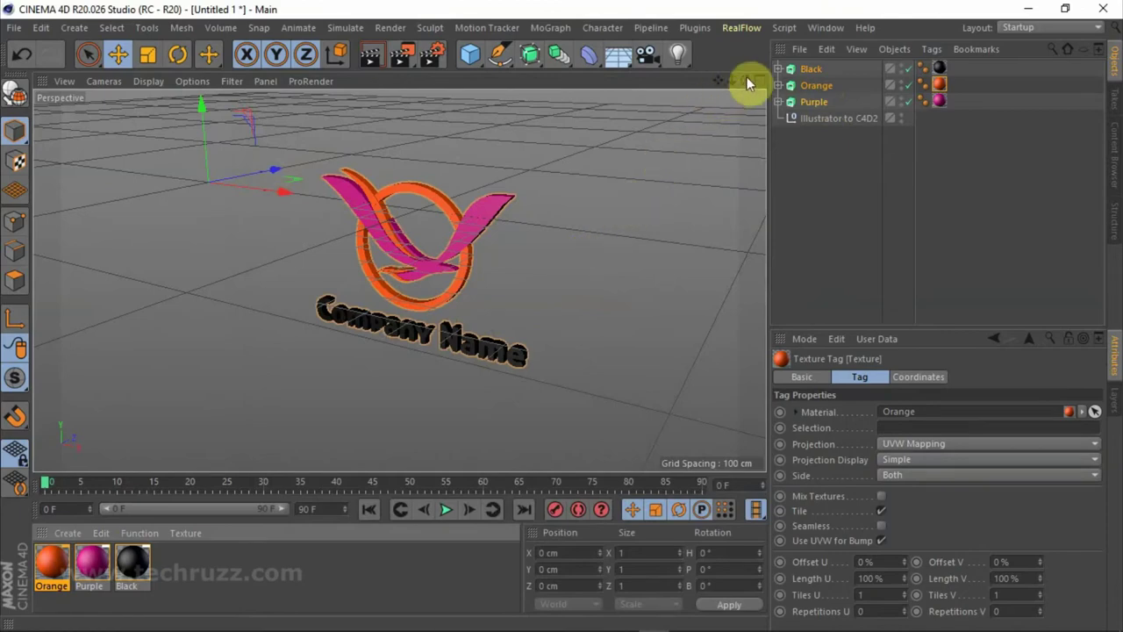
pyautogui.moveTo(746, 81); pyautogui.dragTo(720, 96)
# Select the Black extrude and set its start cap to Fillet Cap.
pyautogui.keyDown('alt'); pyautogui.moveTo(448, 365); pyautogui.dragTo(445, 345); pyautogui.keyUp('alt')
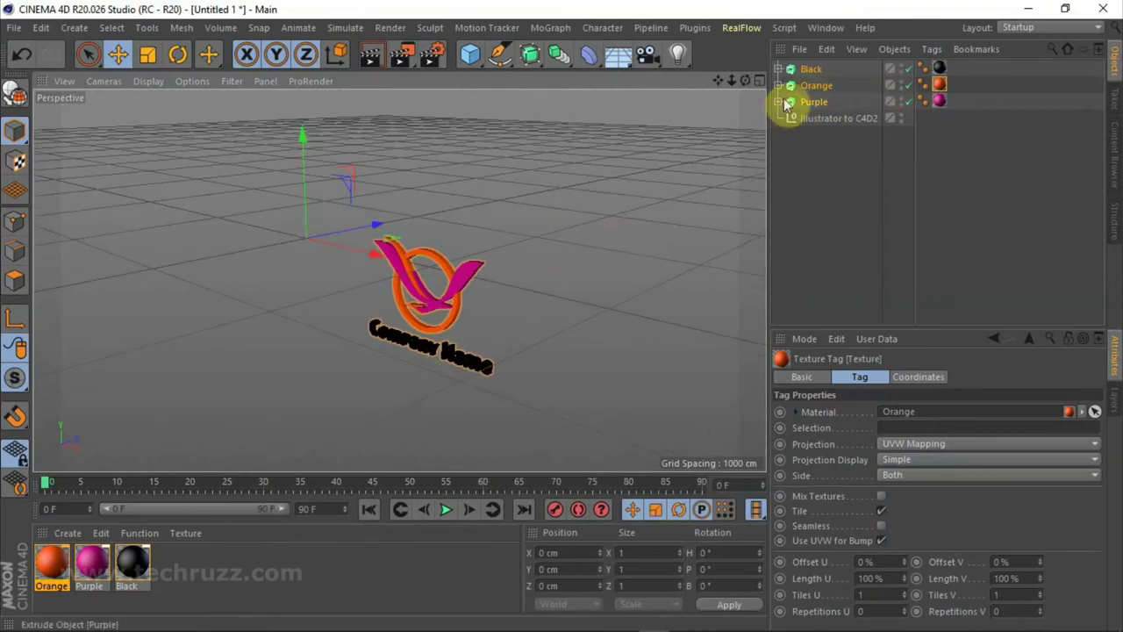
pyautogui.click(816, 120)
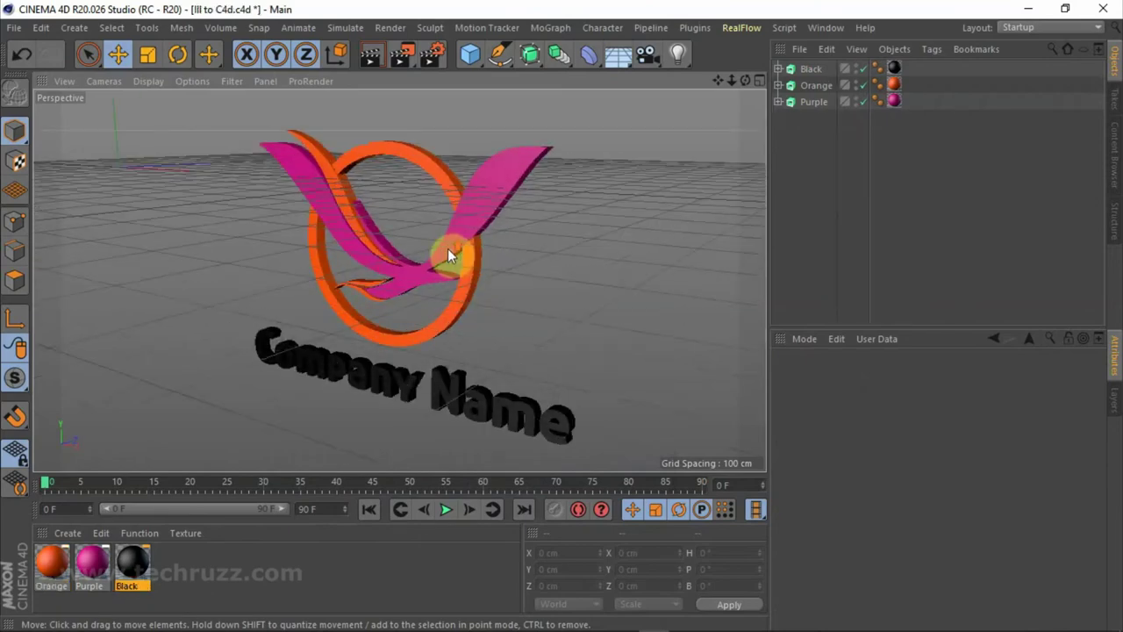
pyautogui.click(410, 151)
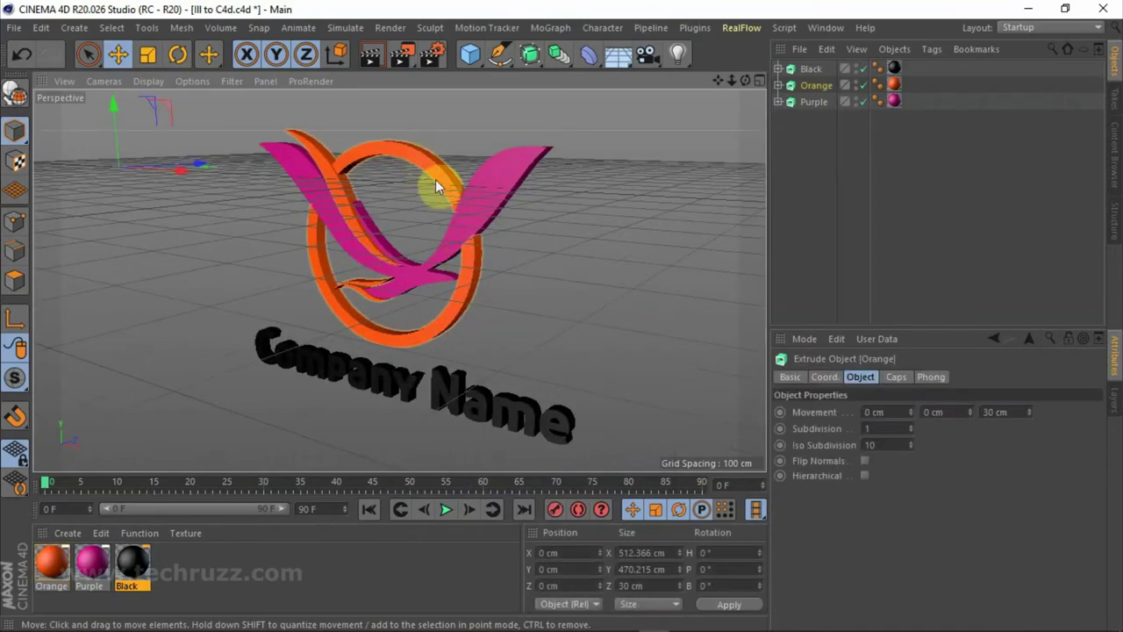
pyautogui.click(505, 181)
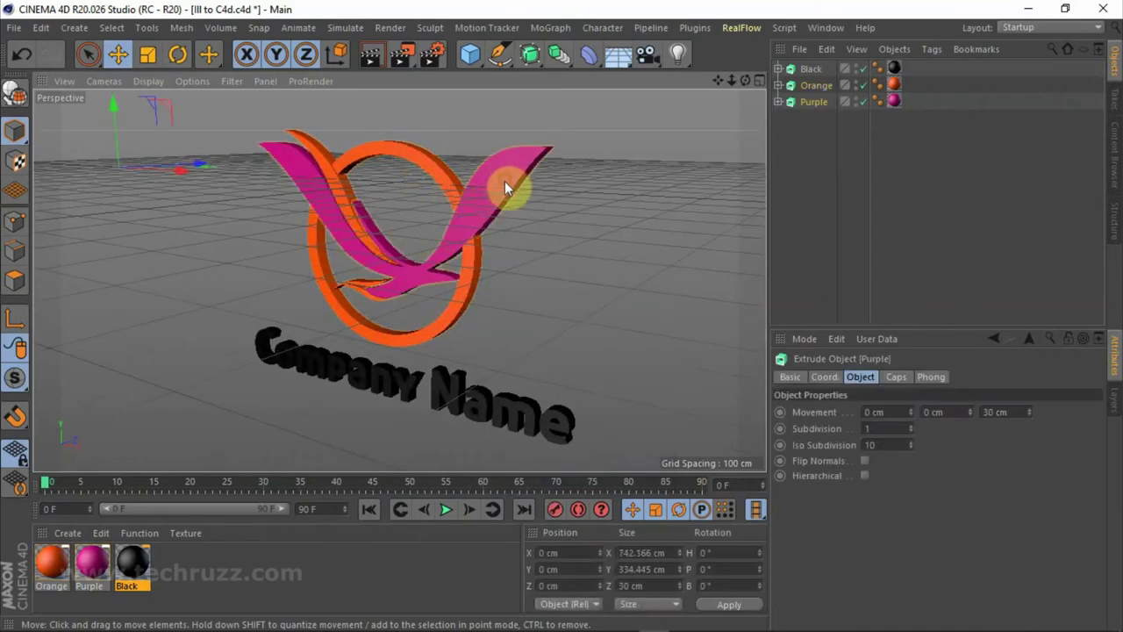
pyautogui.click(813, 68)
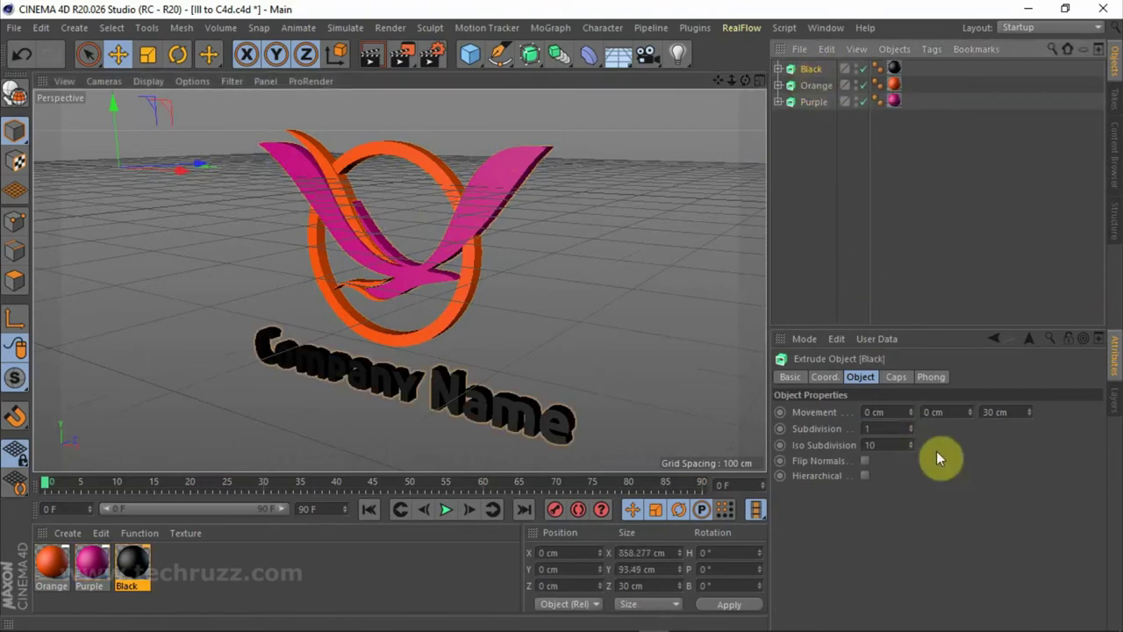
pyautogui.click(897, 378)
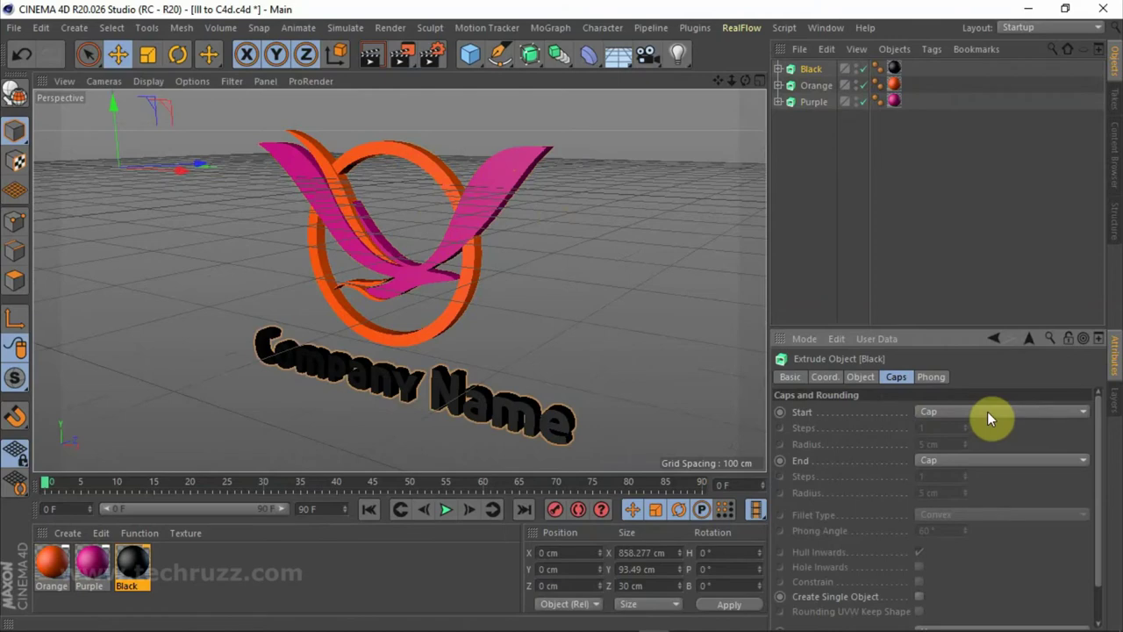
pyautogui.click(987, 412)
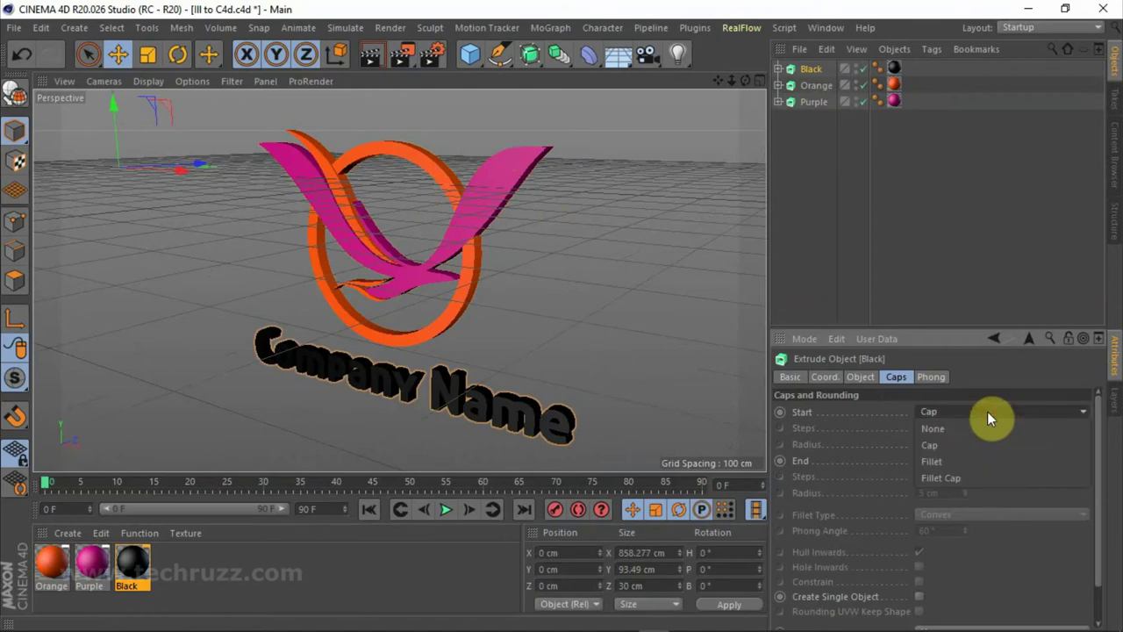
pyautogui.click(962, 477)
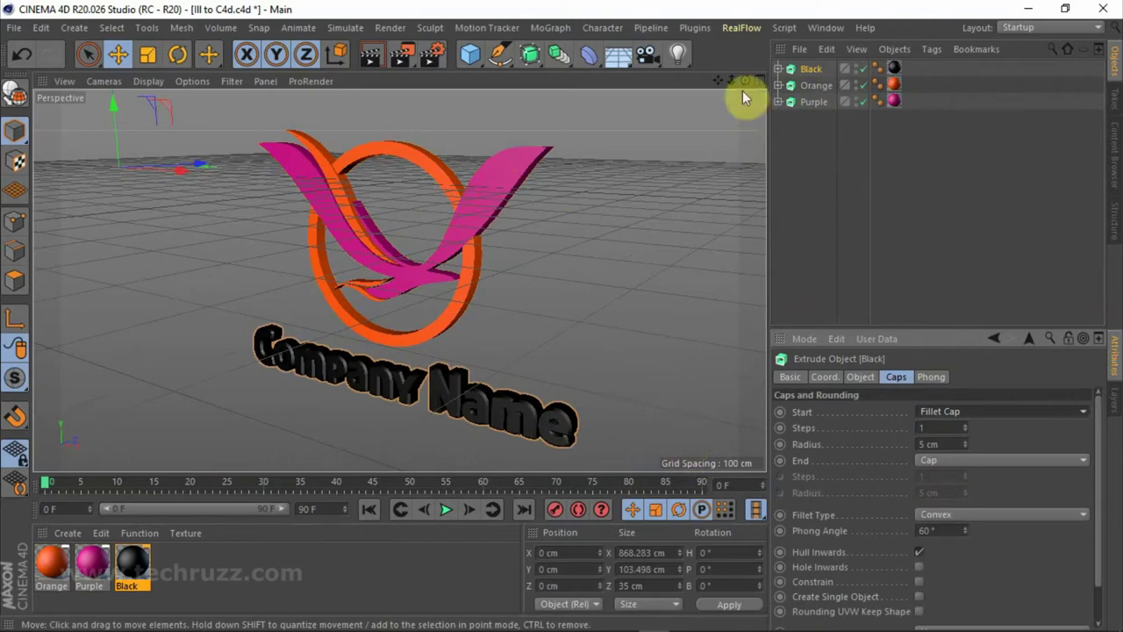
# Set the Black extrude's end cap to Fillet Cap as well.
pyautogui.moveTo(745, 81); pyautogui.dragTo(667, 96)
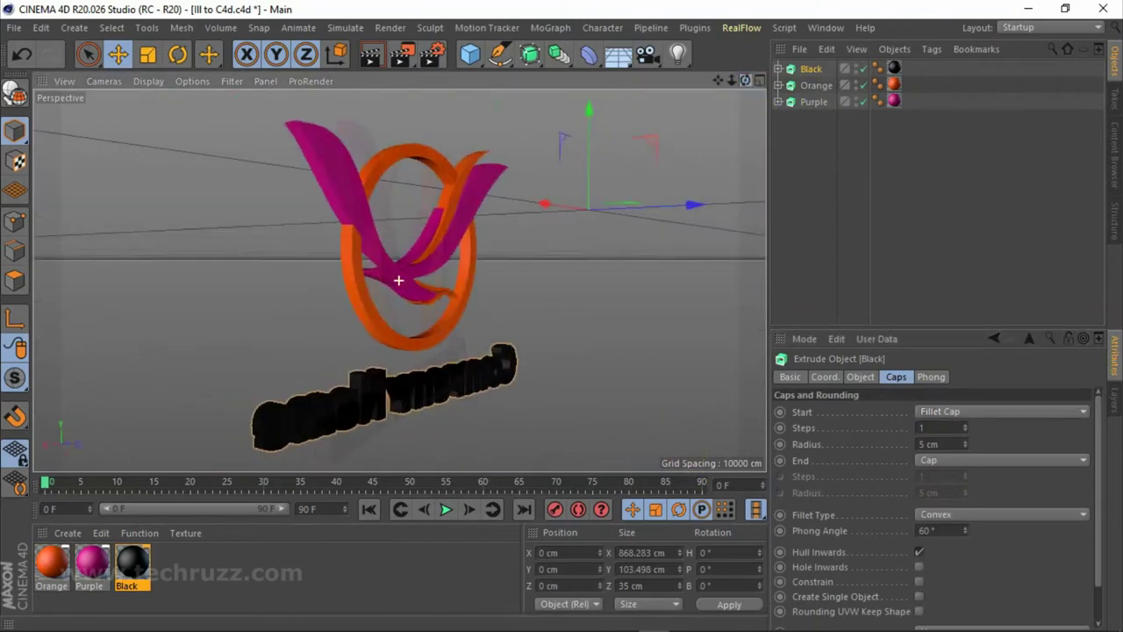
pyautogui.moveTo(745, 81); pyautogui.dragTo(746, 87)
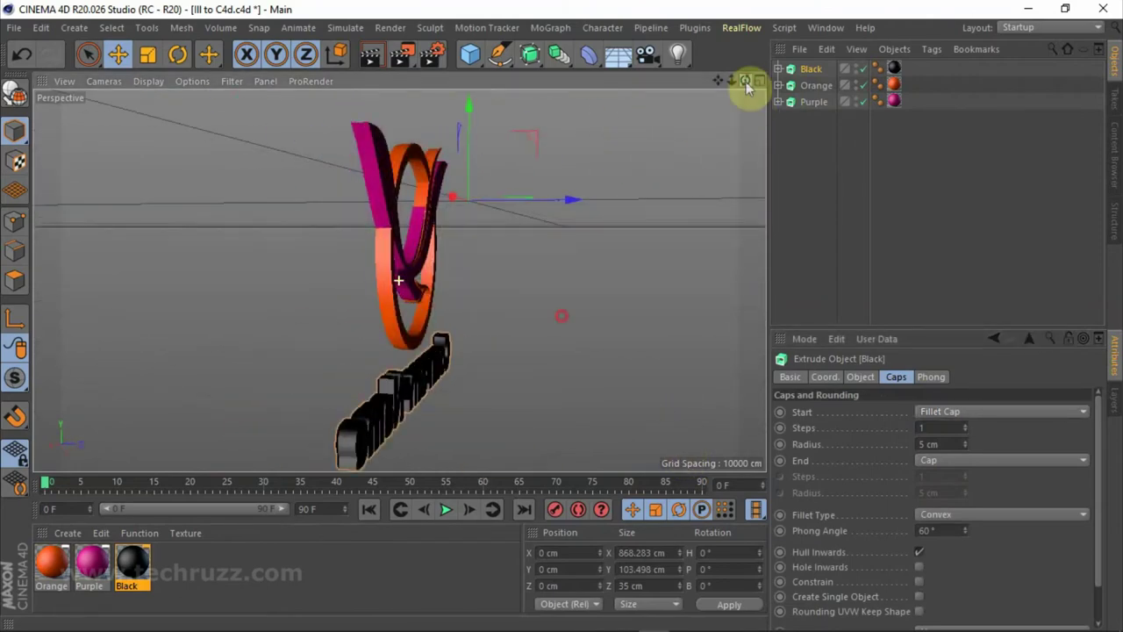
pyautogui.click(986, 458)
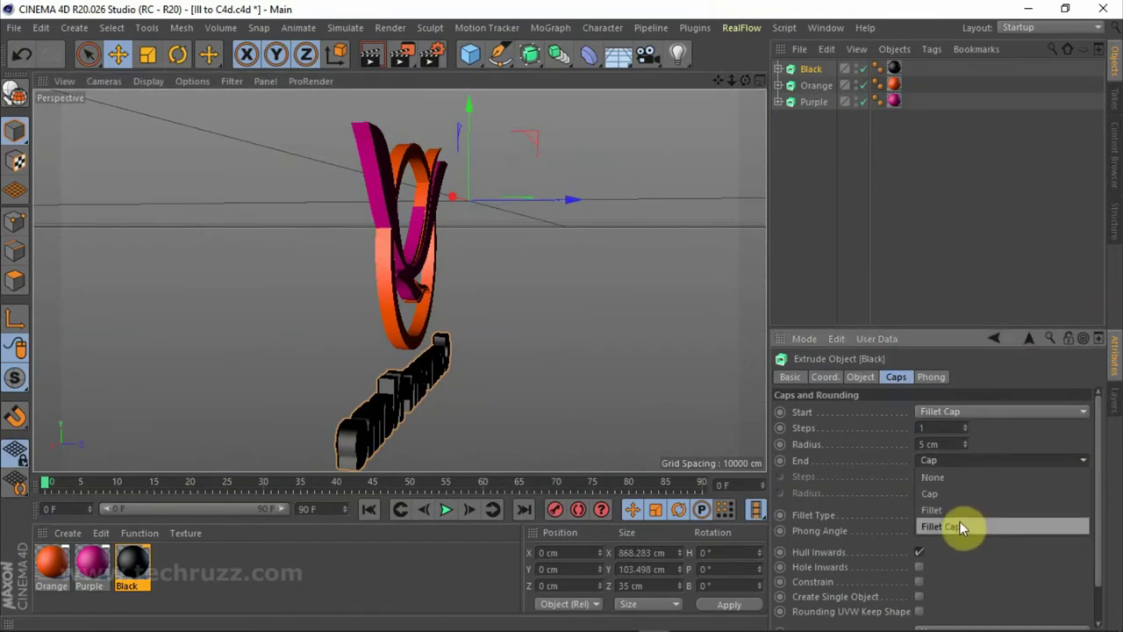
pyautogui.click(959, 525)
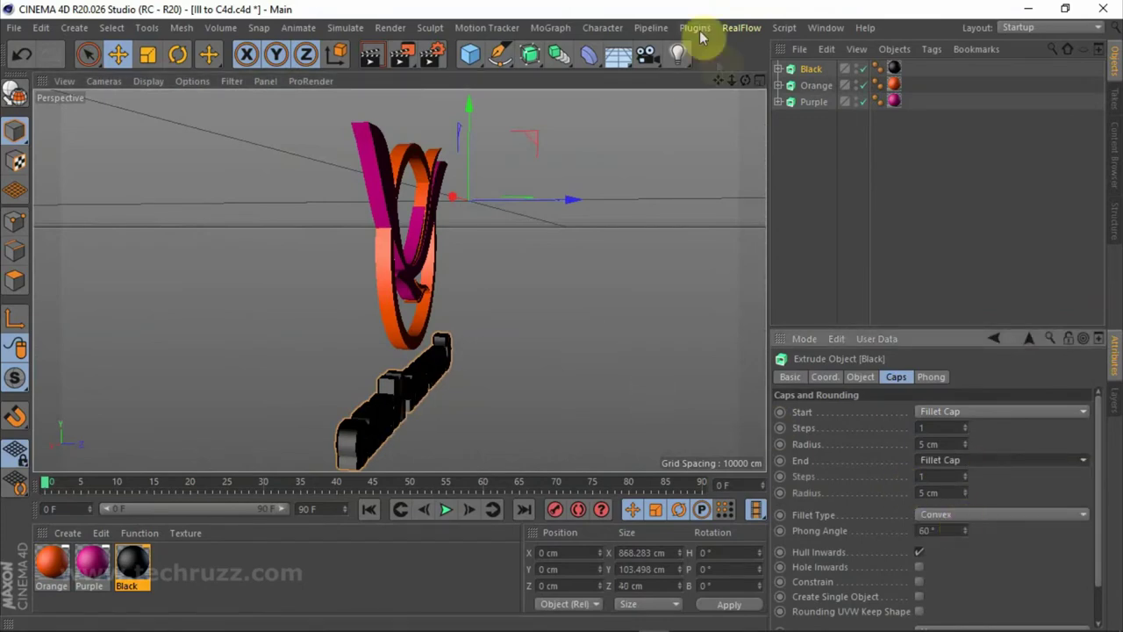
pyautogui.moveTo(742, 80); pyautogui.dragTo(632, 119)
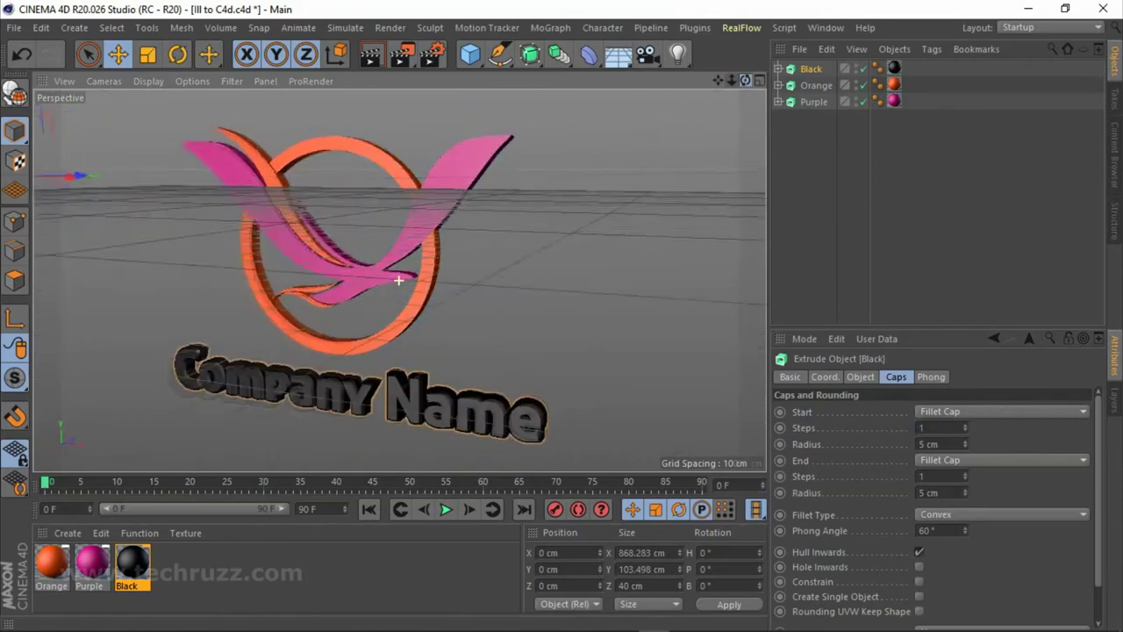
pyautogui.moveTo(398, 280); pyautogui.dragTo(744, 81)
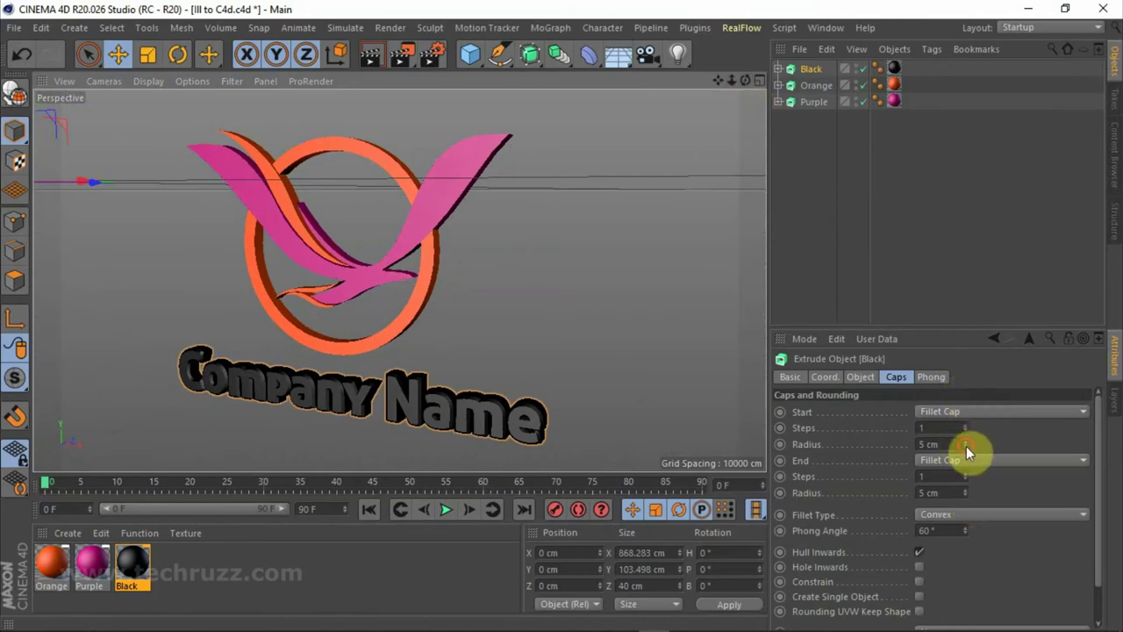
# Reduce both the front and back fillet radii on the Black text to 4 cm.
pyautogui.click(966, 447)
pyautogui.moveTo(750, 90); pyautogui.dragTo(667, 131)
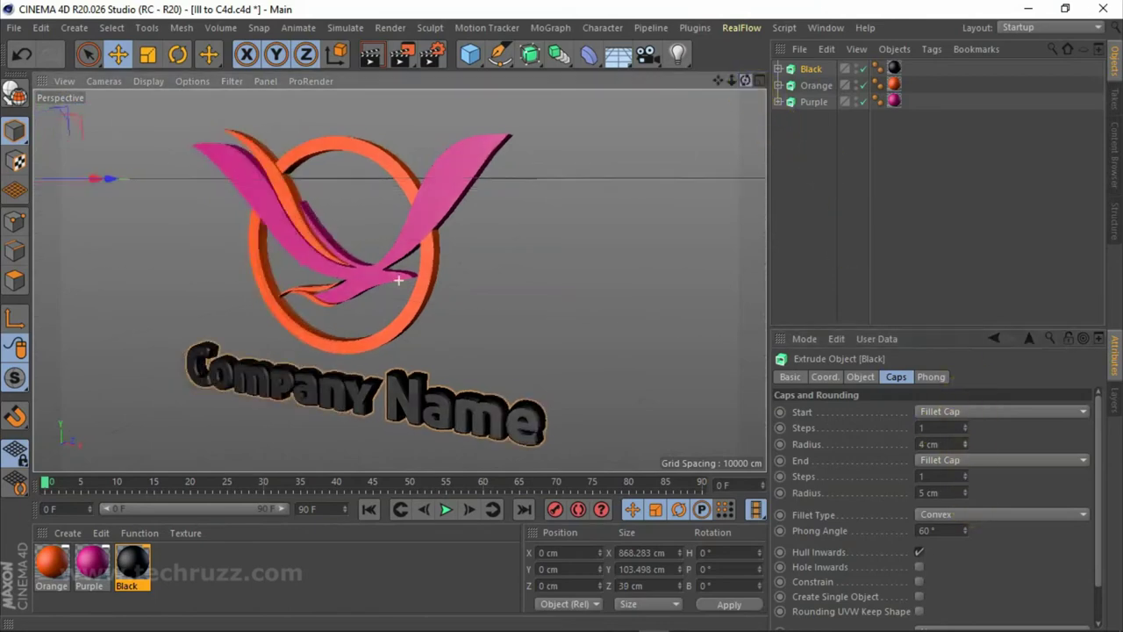
pyautogui.click(966, 496)
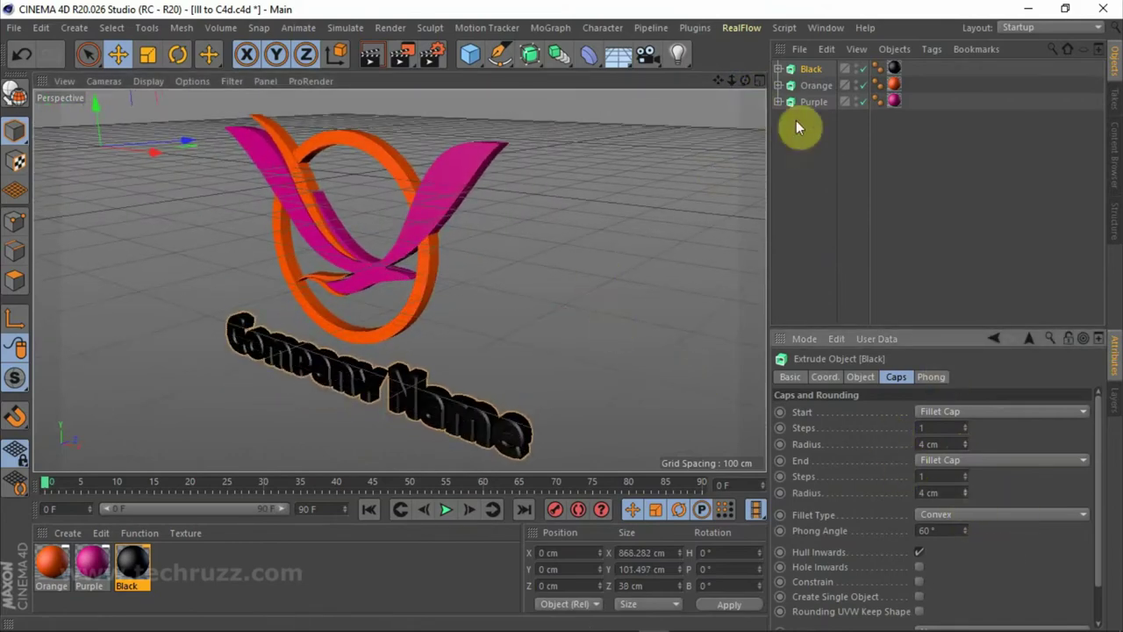
pyautogui.click(809, 85)
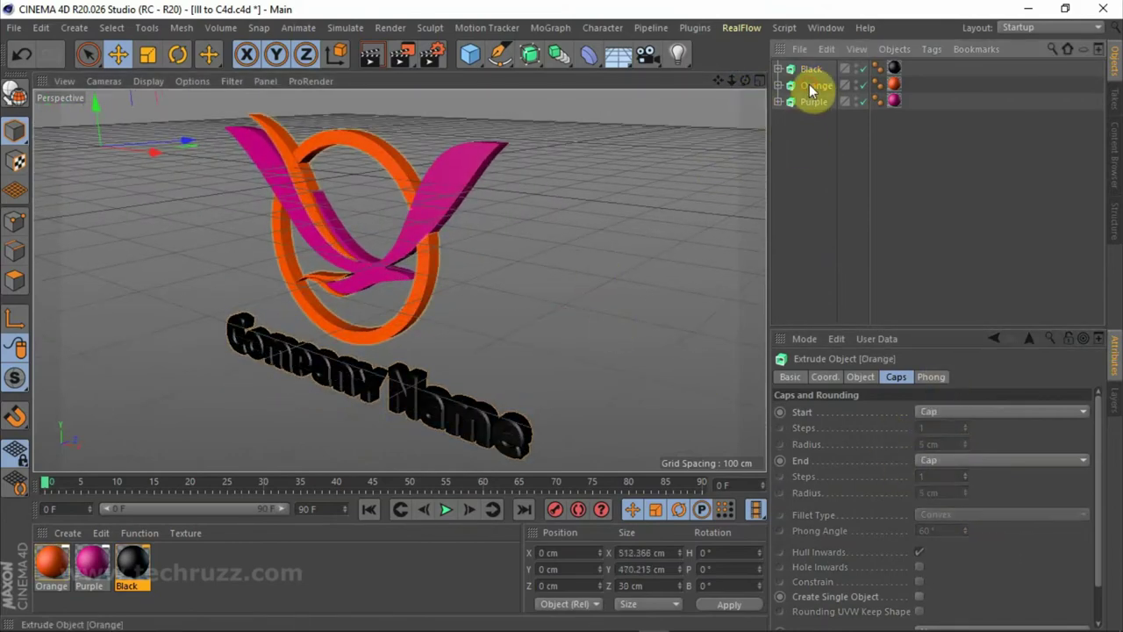
# Give the Orange ring start and end Fillet Caps with a 3 cm radius.
pyautogui.click(960, 412)
pyautogui.click(959, 479)
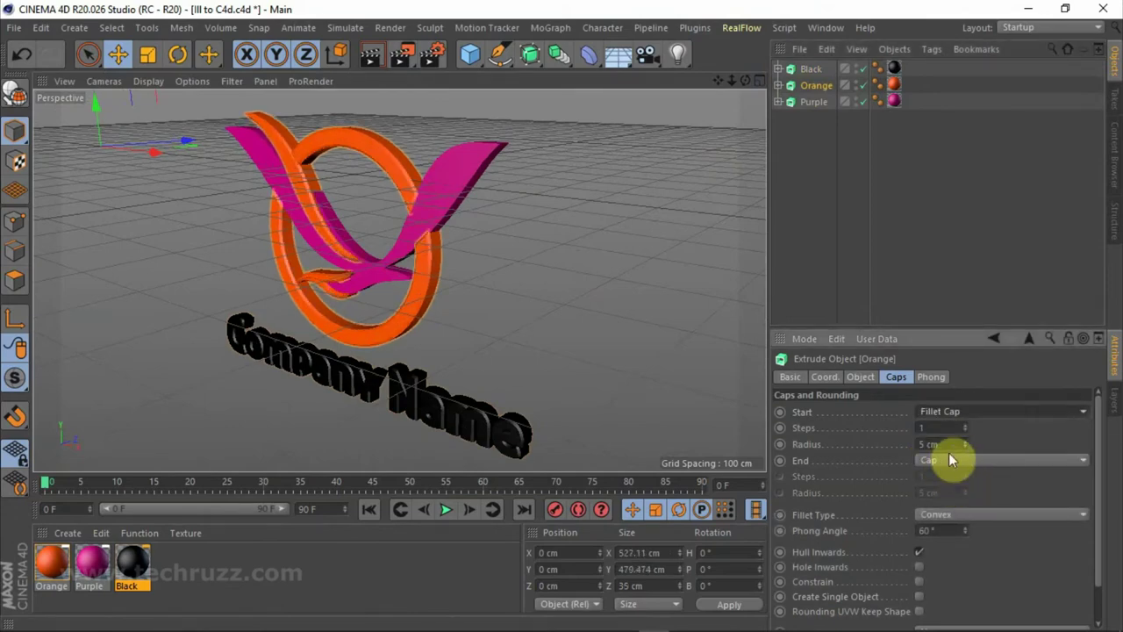
pyautogui.click(965, 446)
pyautogui.click(965, 446)
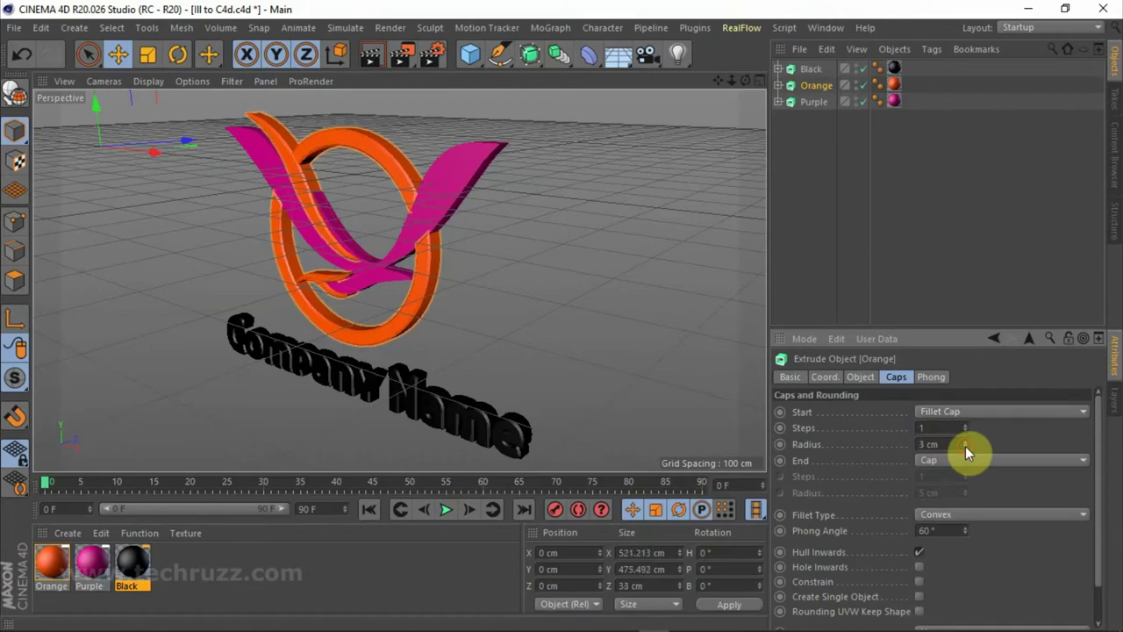
pyautogui.click(965, 441)
pyautogui.click(986, 464)
pyautogui.click(954, 525)
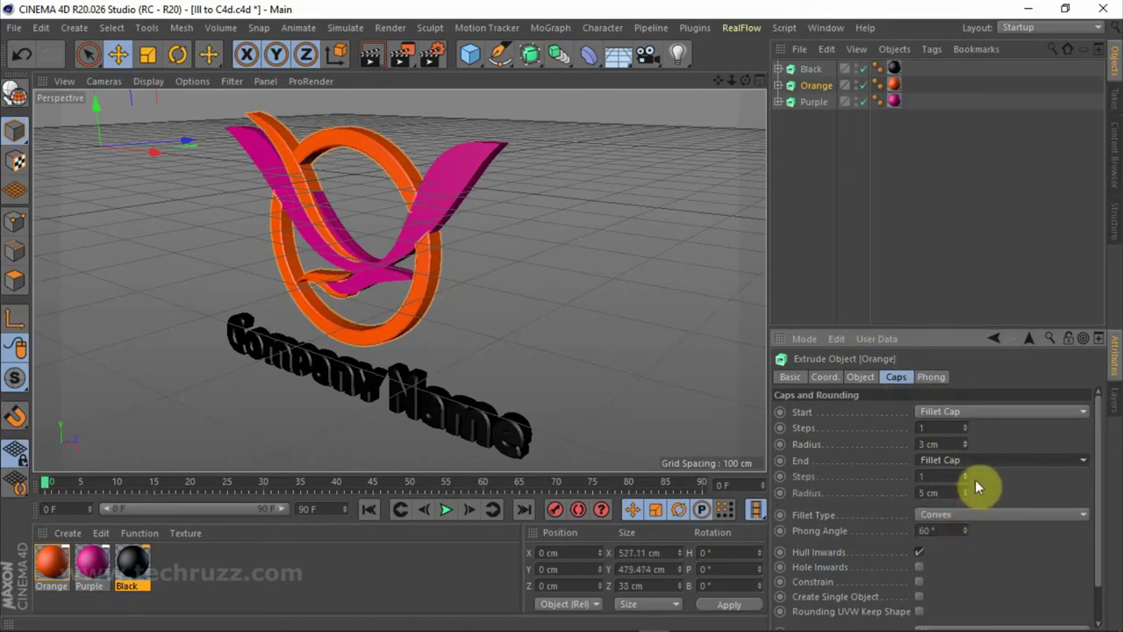
pyautogui.click(967, 496)
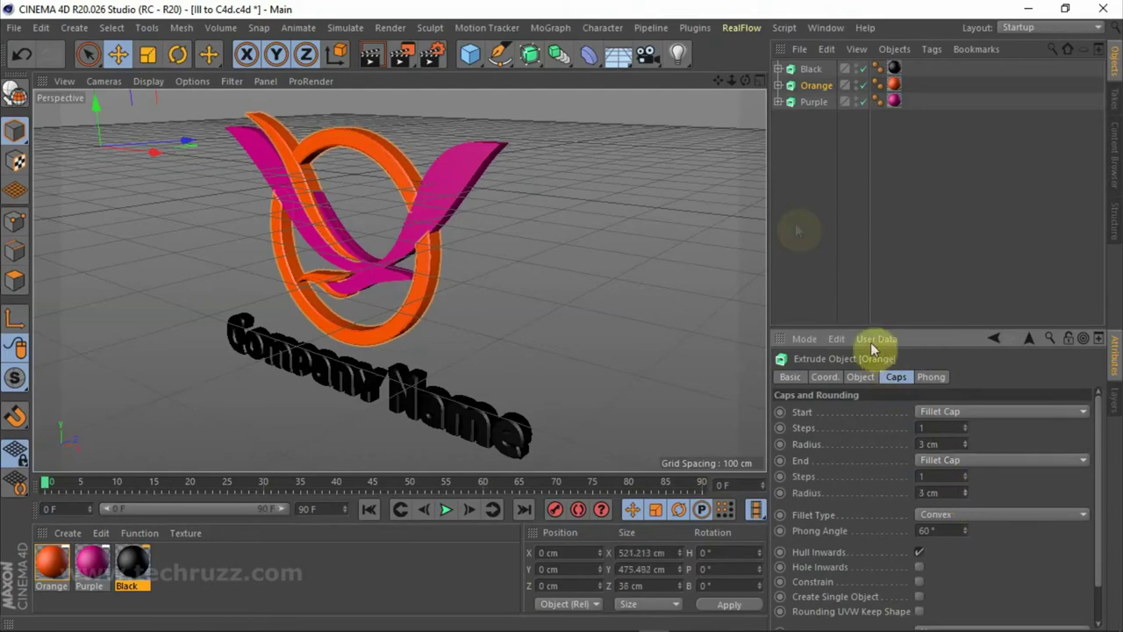
# Give the Purple wings start and end Fillet Caps with a 3 cm radius.
pyautogui.click(814, 103)
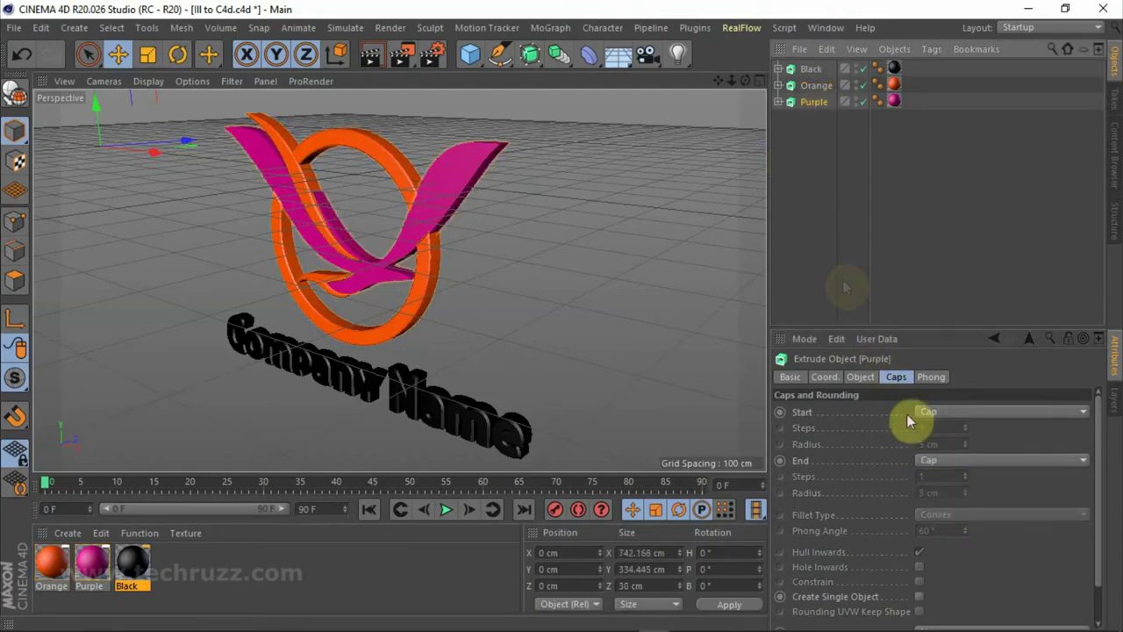
pyautogui.click(978, 413)
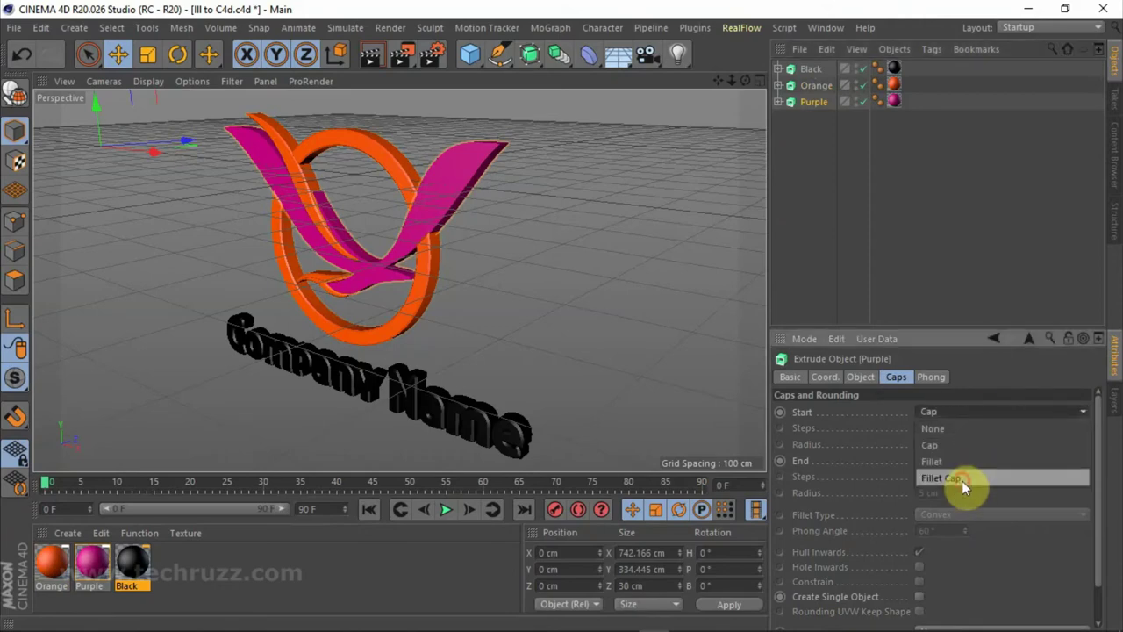
pyautogui.click(965, 480)
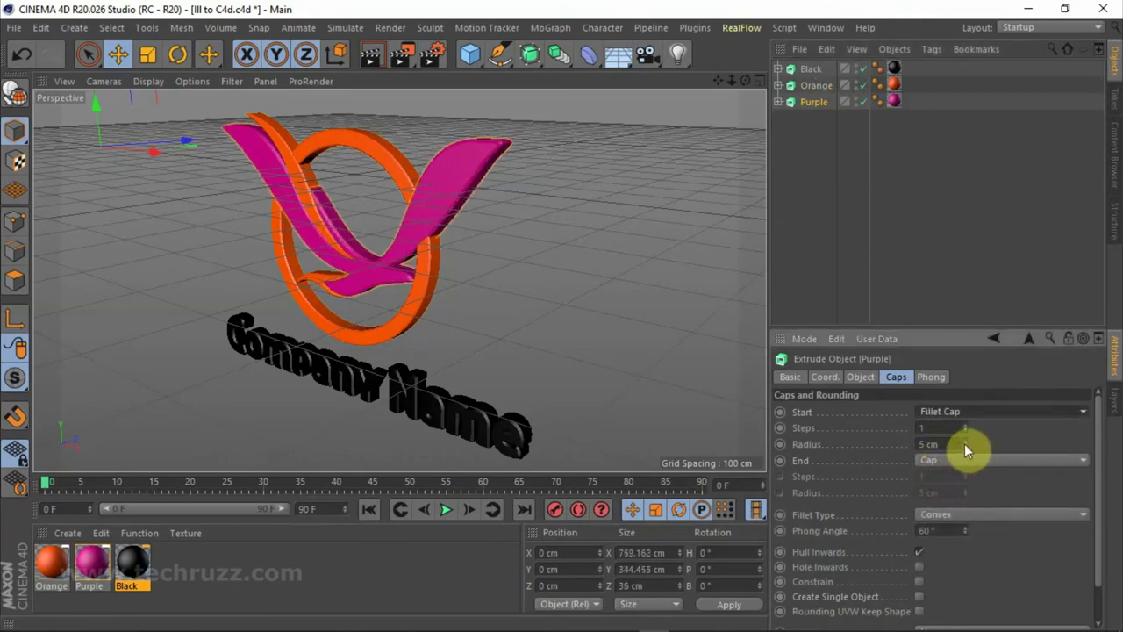
pyautogui.click(967, 446)
pyautogui.click(967, 446)
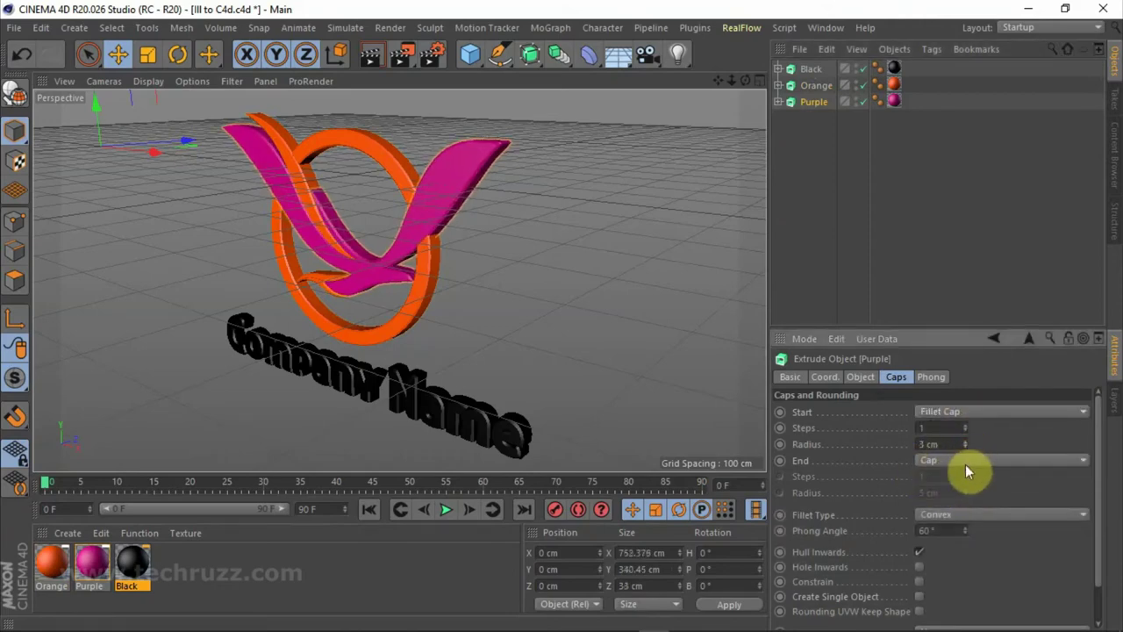
pyautogui.click(965, 465)
pyautogui.click(956, 528)
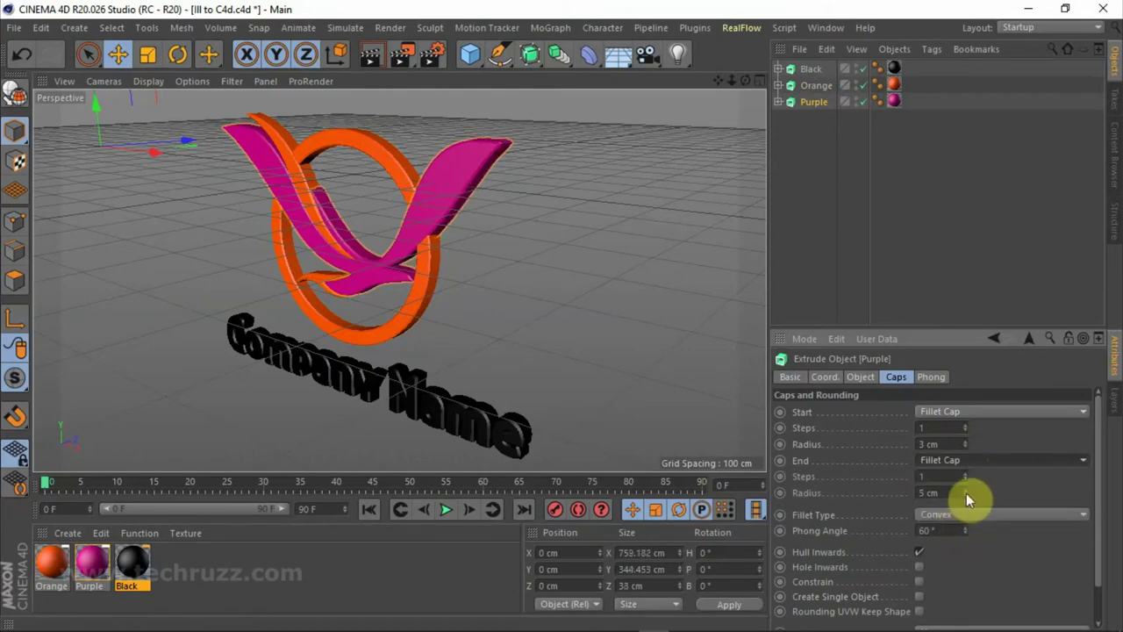
pyautogui.click(965, 496)
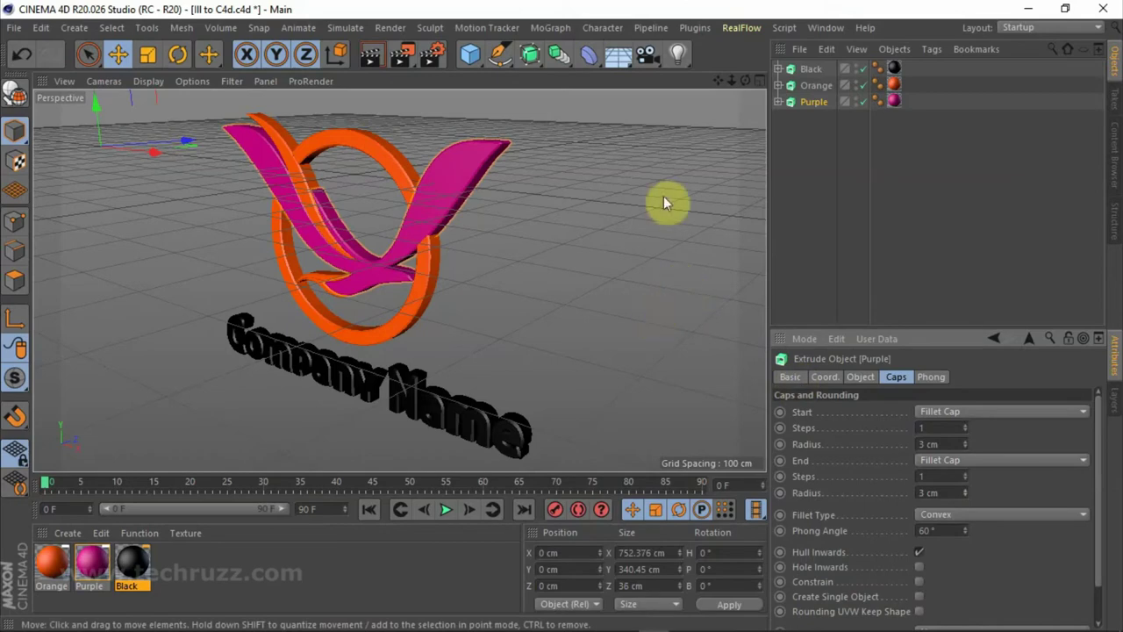
pyautogui.moveTo(745, 81); pyautogui.dragTo(693, 114)
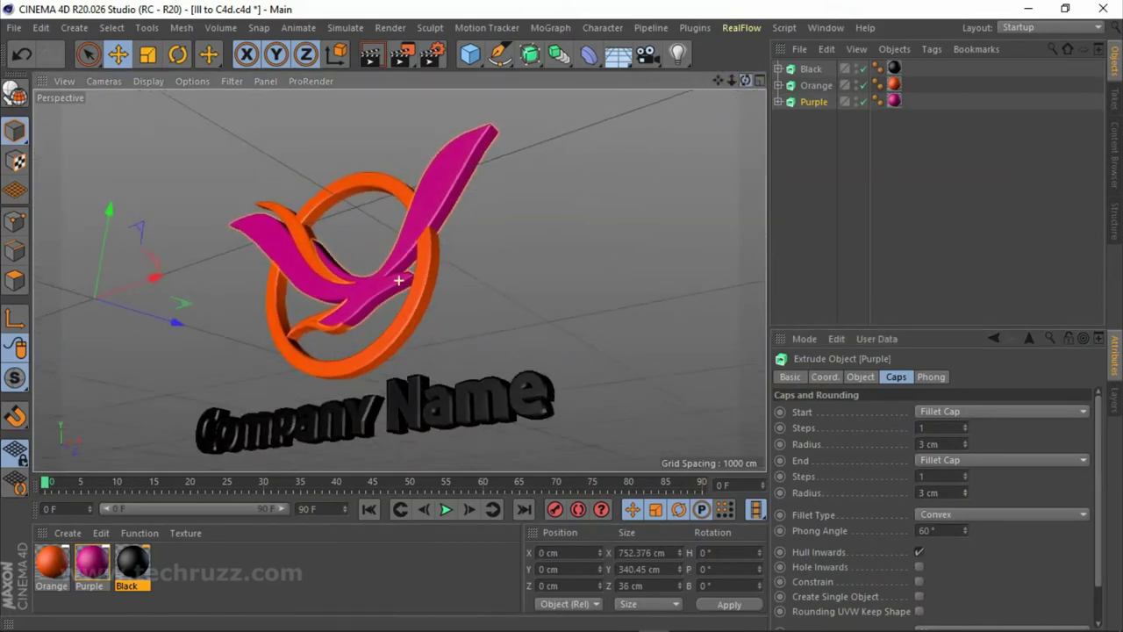
# Render the filleted logo to the Picture Viewer, then bring up the CV-ArtSmart browser page.
pyautogui.moveTo(745, 81); pyautogui.dragTo(693, 114)
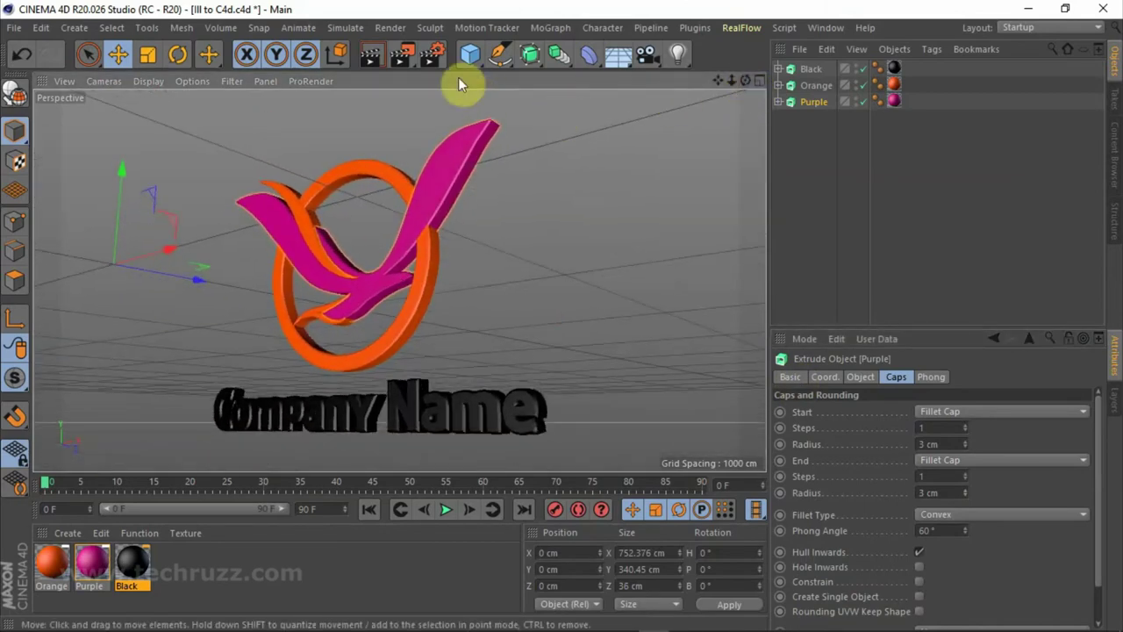
pyautogui.click(412, 57)
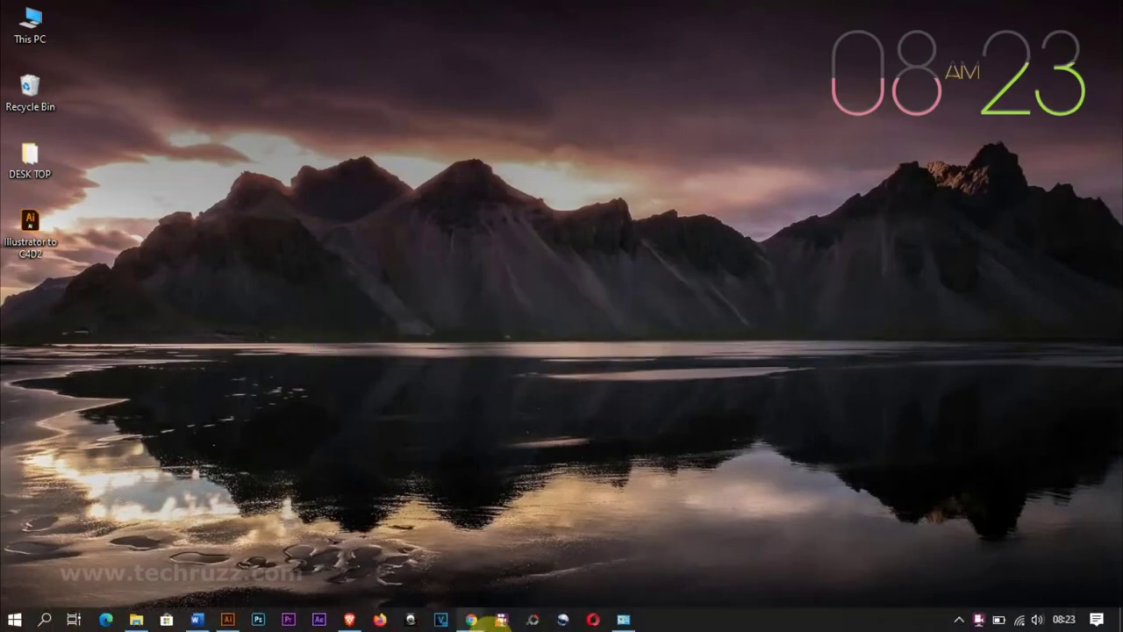
pyautogui.moveTo(471, 620)
pyautogui.click(565, 561)
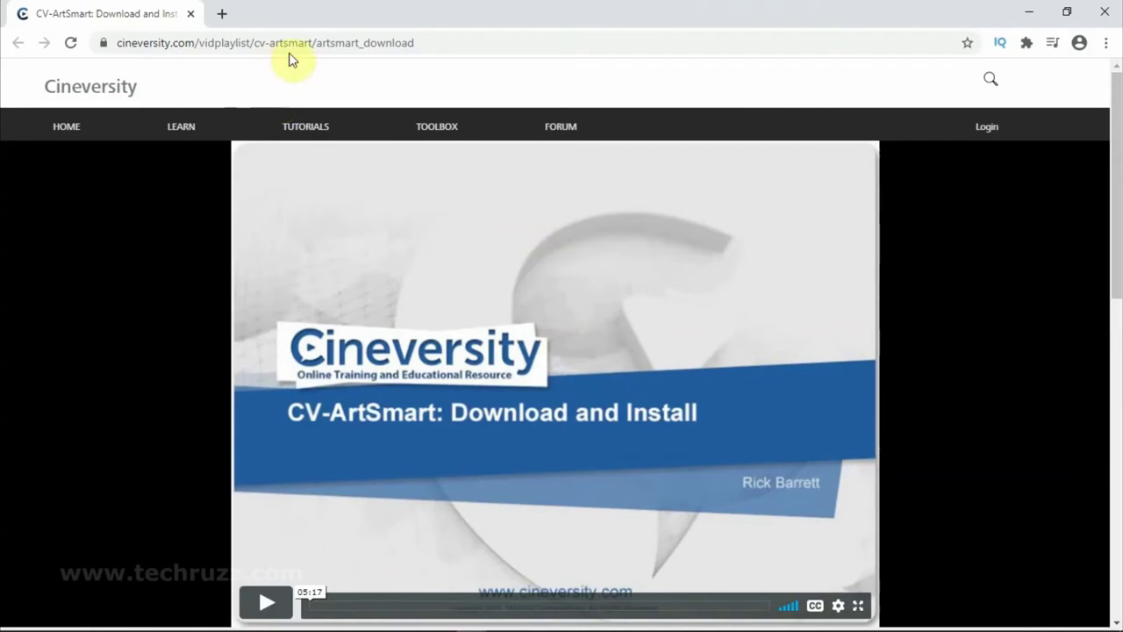
# Download the CV-ArtSmart zip (1,772 KB) from Cineversity, then minimise the browser.
pyautogui.scroll(-2, 736, 309)
pyautogui.scroll(-4, 808, 306)
pyautogui.scroll(-2, 803, 303)
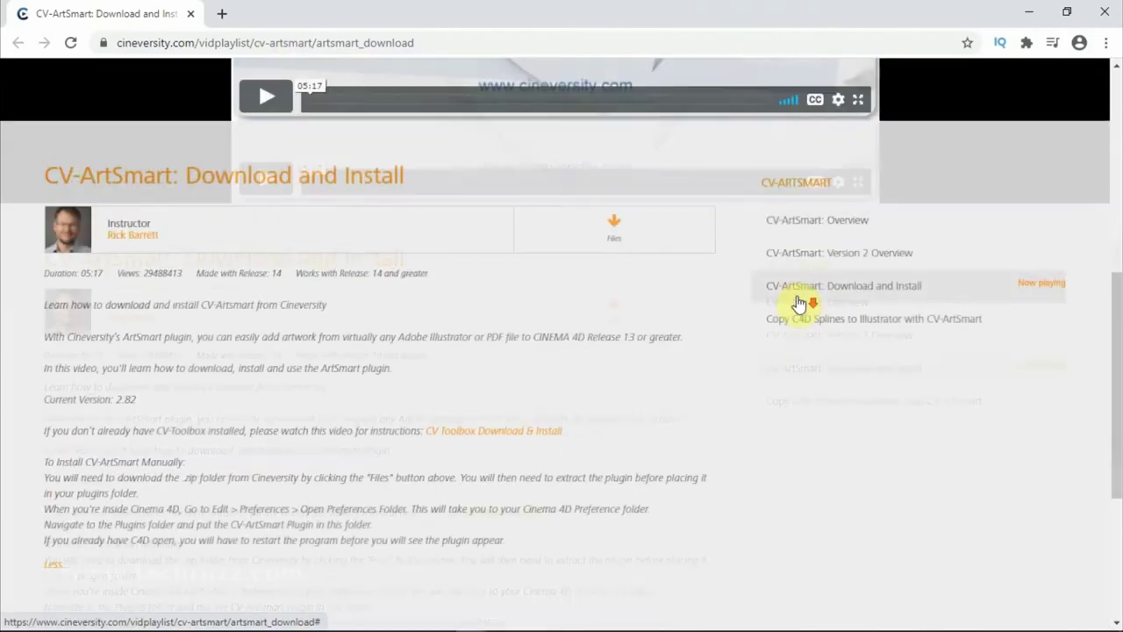
pyautogui.scroll(1, 754, 300)
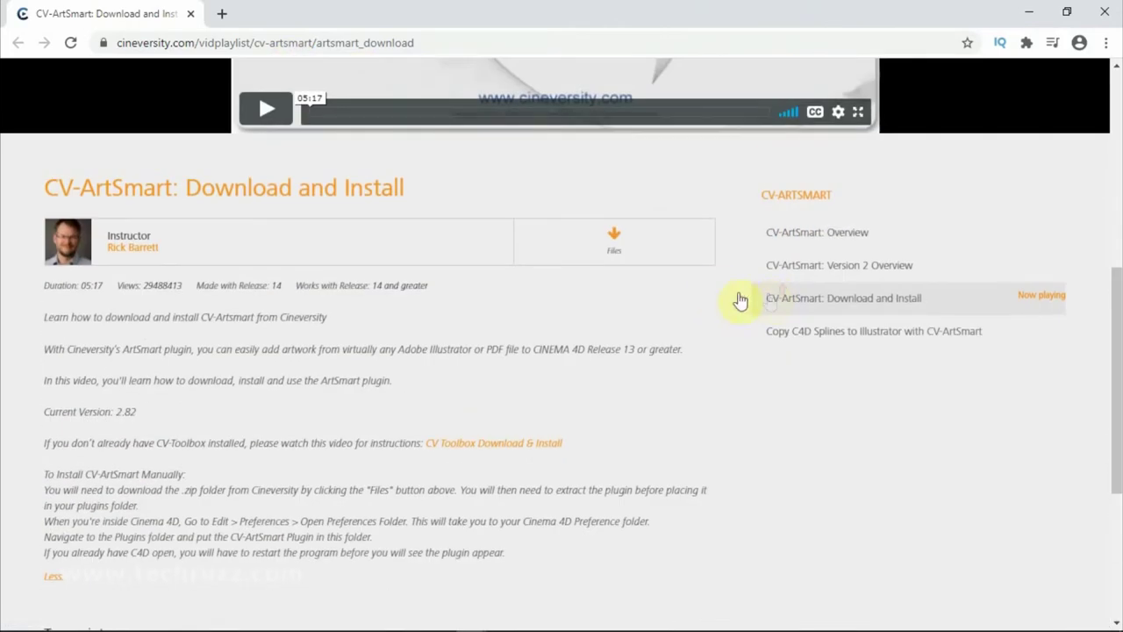
pyautogui.click(614, 251)
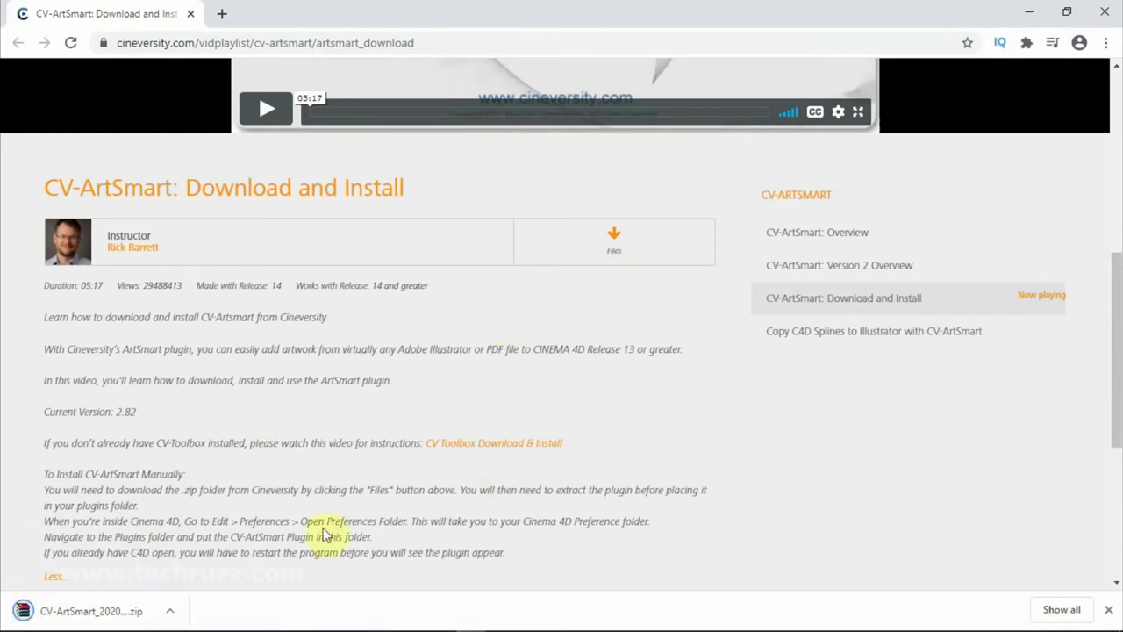
pyautogui.click(1029, 15)
# Extract the CV-ArtSmart zip onto the desktop with WinRAR and cut the extracted folder.
pyautogui.click(29, 299)
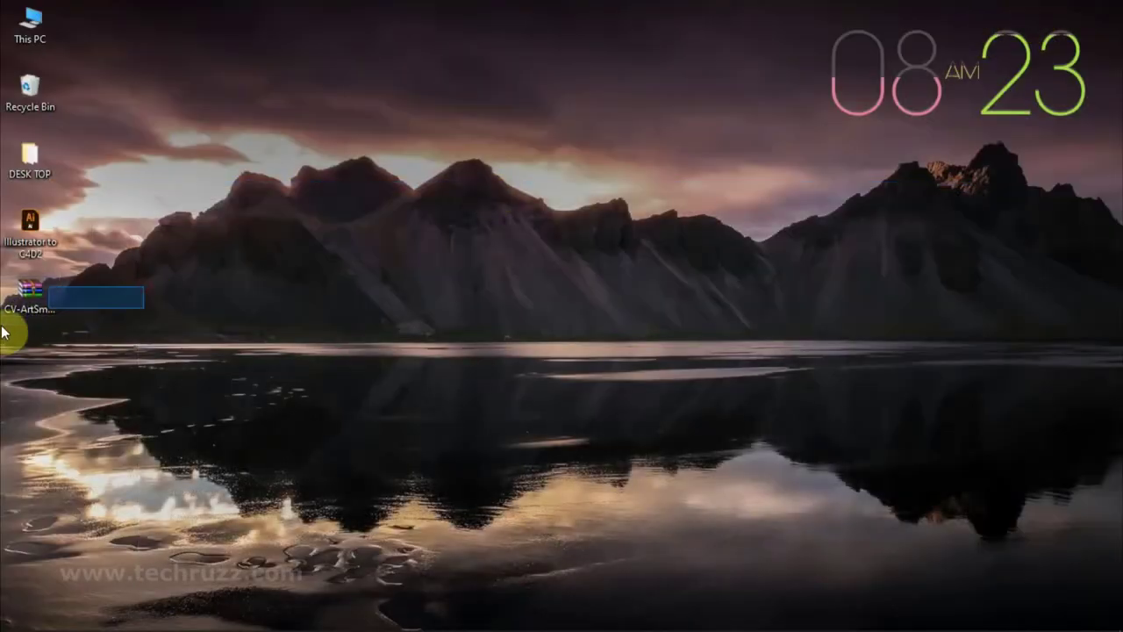
pyautogui.click(34, 303)
pyautogui.doubleClick(34, 302)
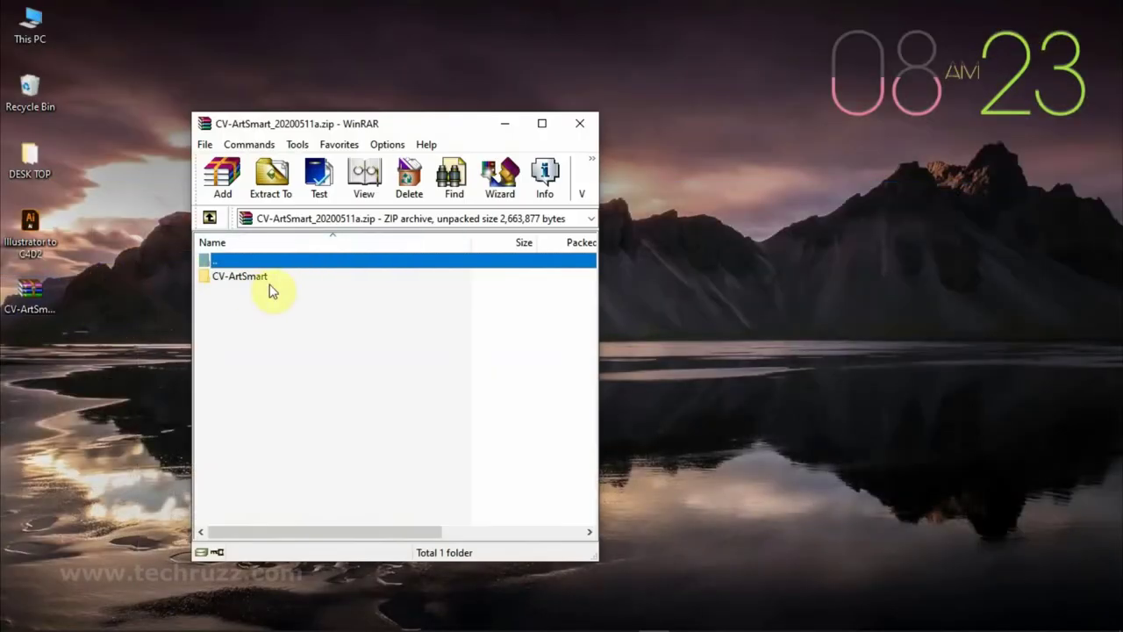
pyautogui.click(582, 123)
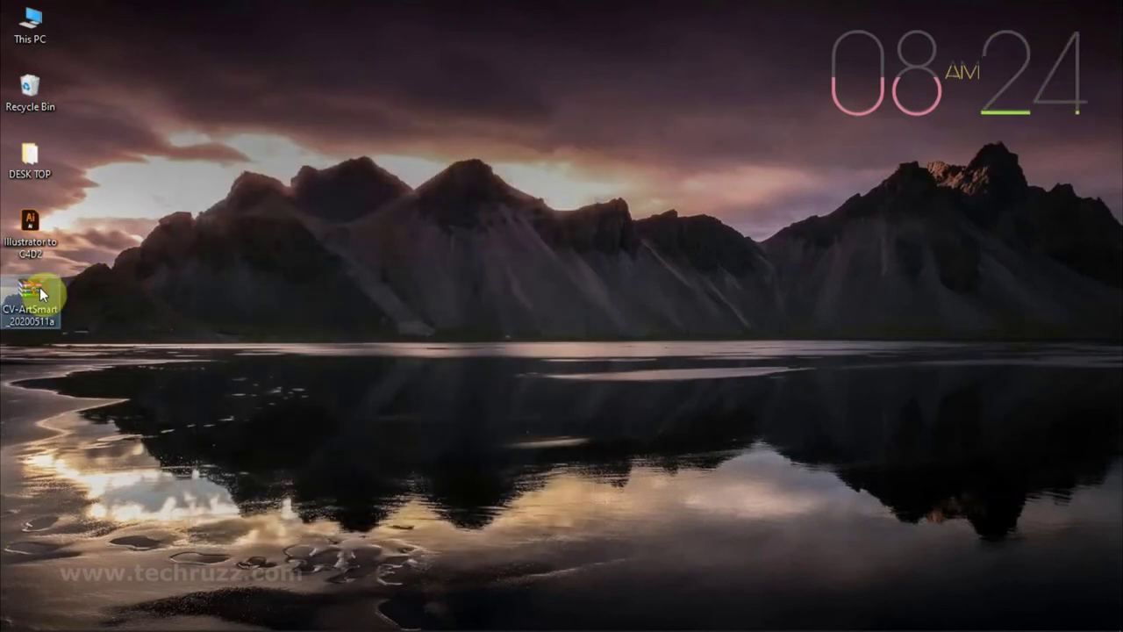
pyautogui.rightClick(38, 287)
pyautogui.click(114, 354)
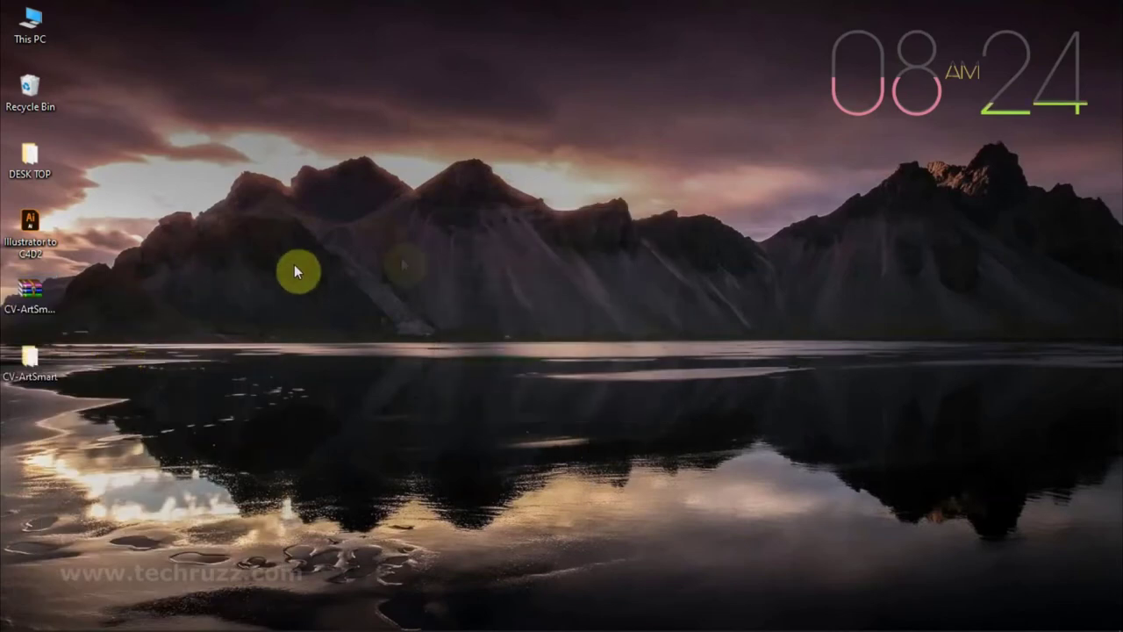
pyautogui.rightClick(28, 357)
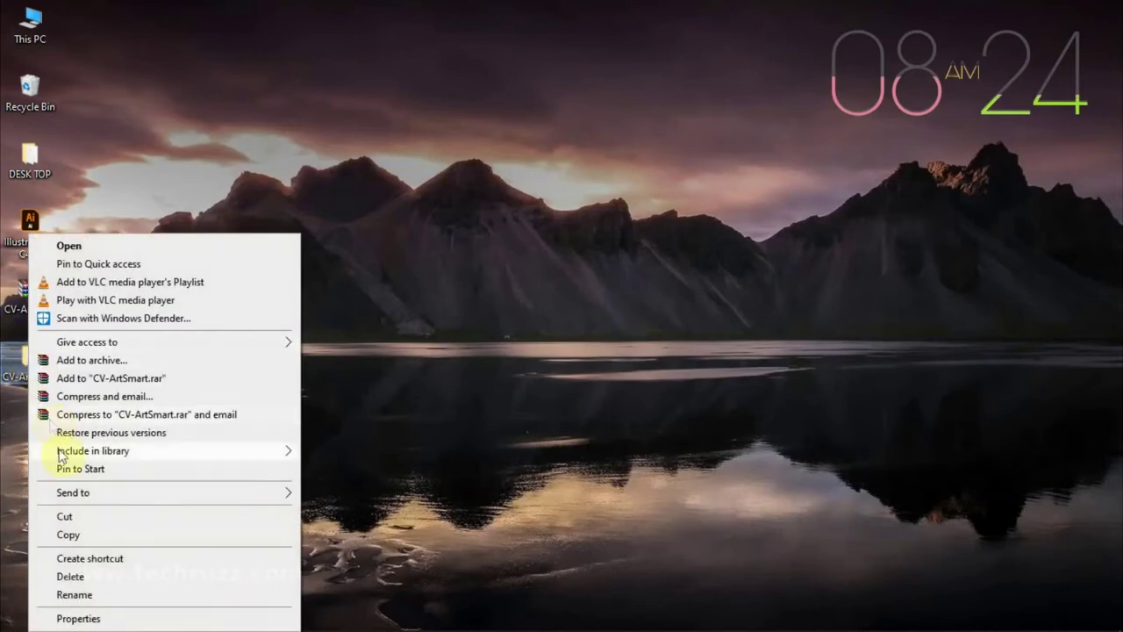
pyautogui.click(85, 516)
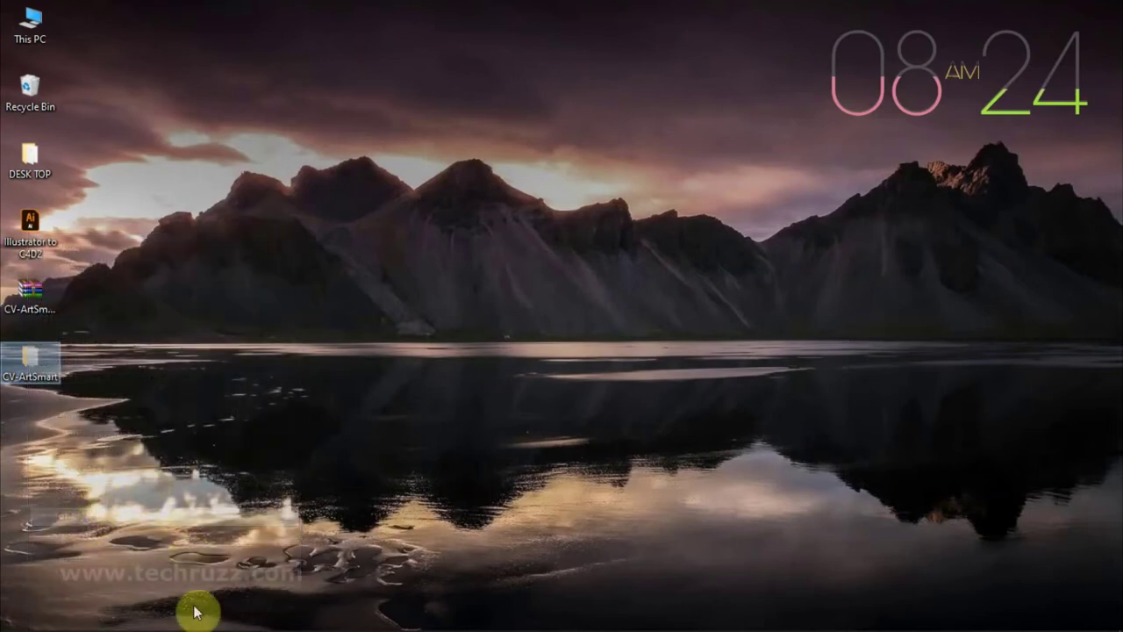
pyautogui.moveTo(136, 619)
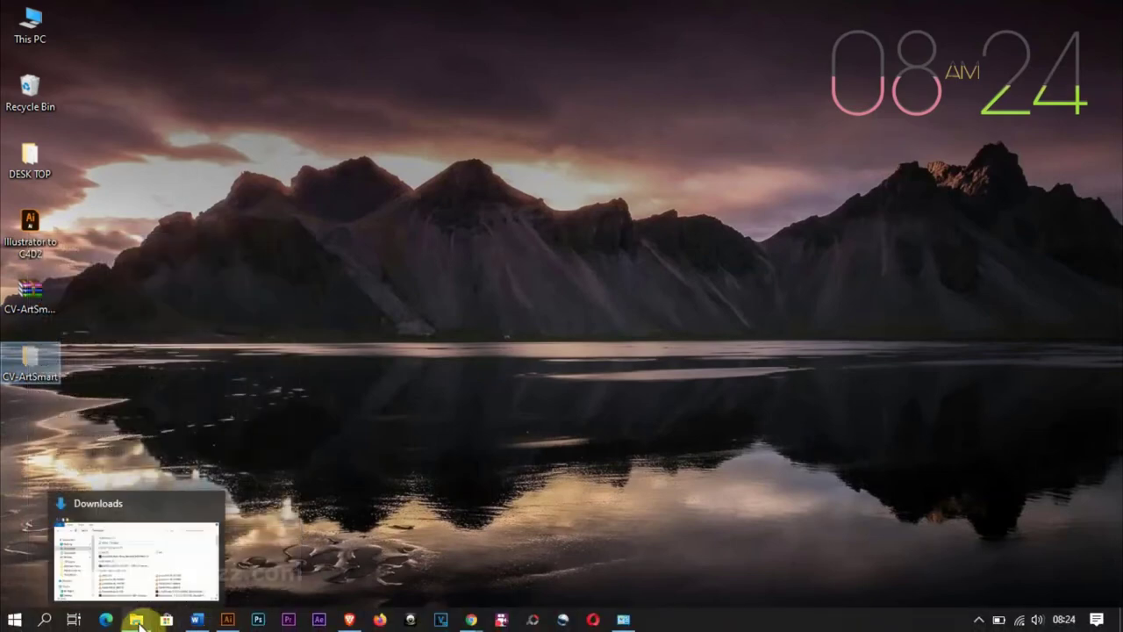
# Browse in File Explorer to C:\Program Files\MAXON\Cinema 4D R20\plugins.
pyautogui.click(138, 619)
pyautogui.scroll(-2, 294, 461)
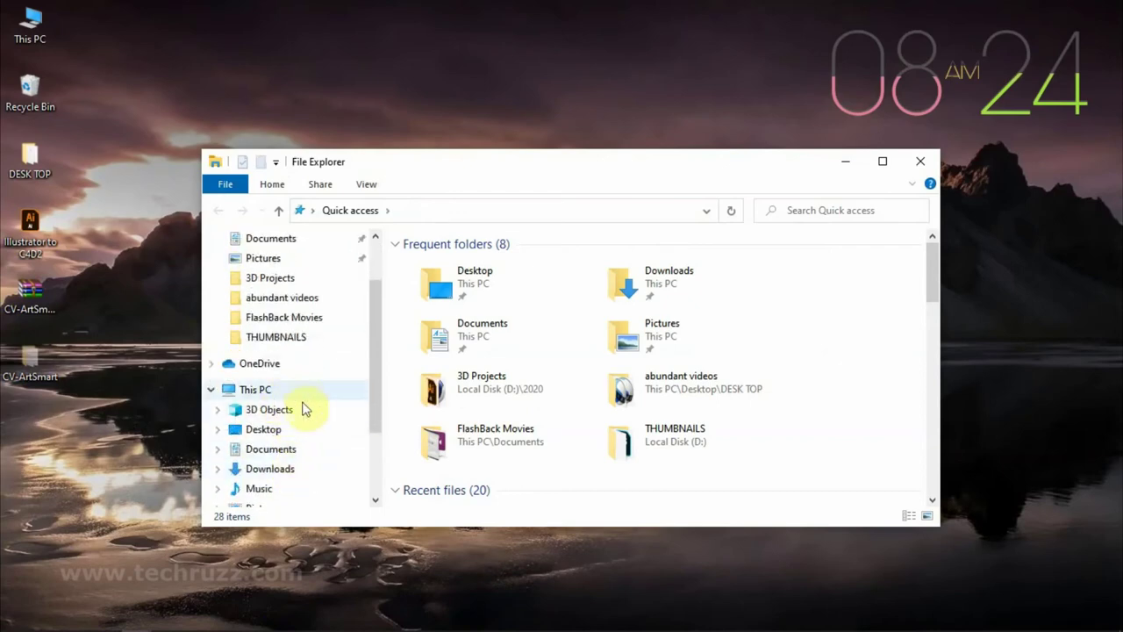
pyautogui.click(304, 392)
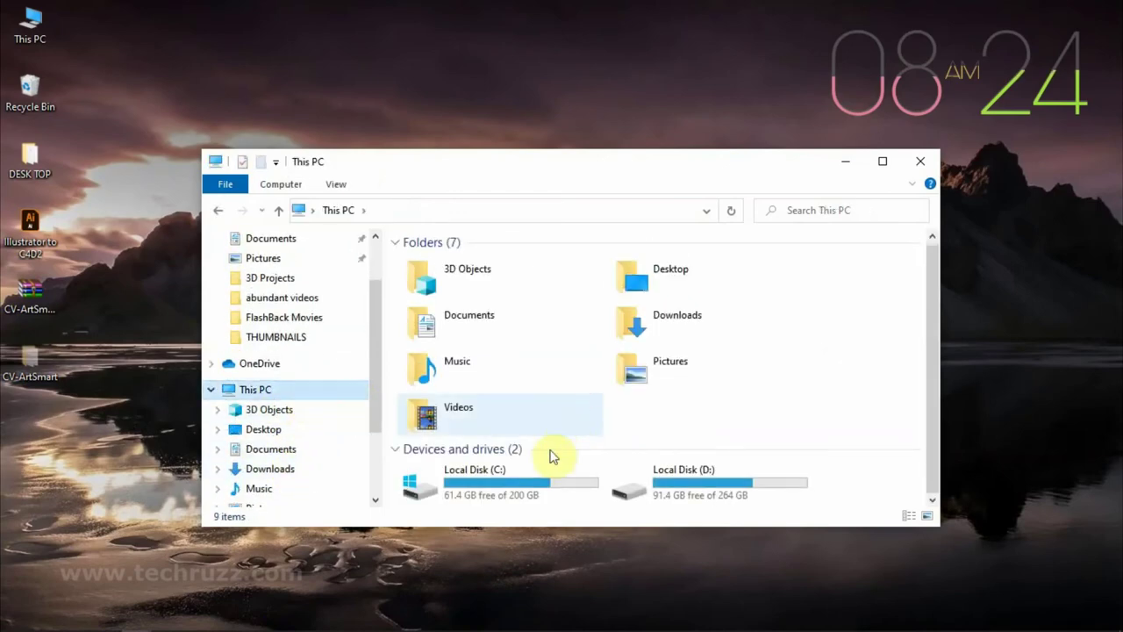
pyautogui.doubleClick(533, 482)
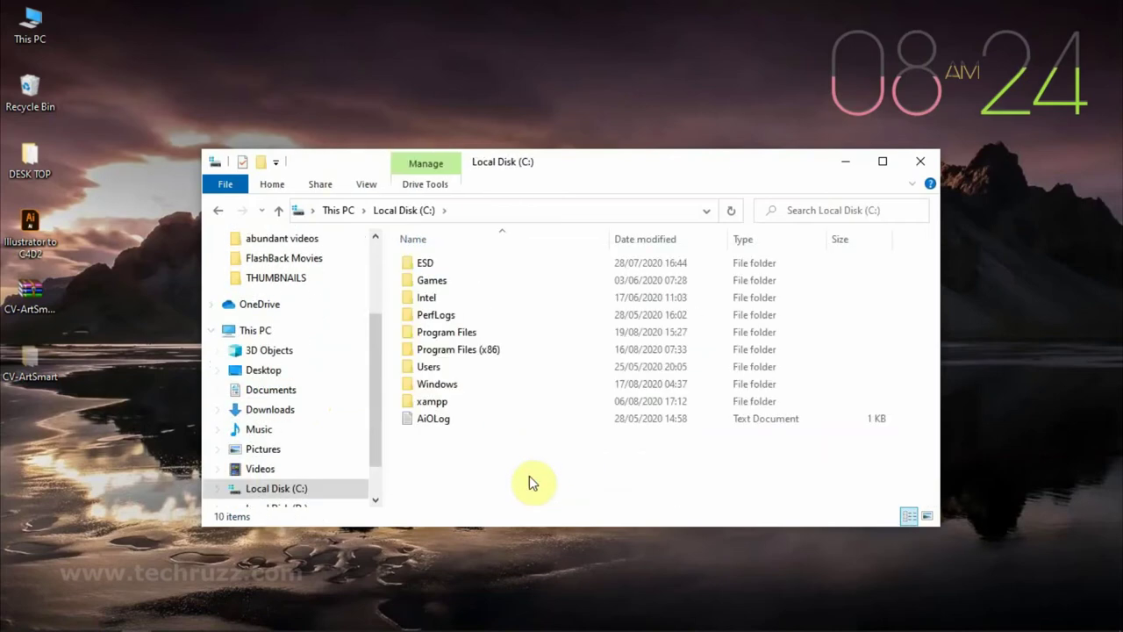
pyautogui.click(495, 333)
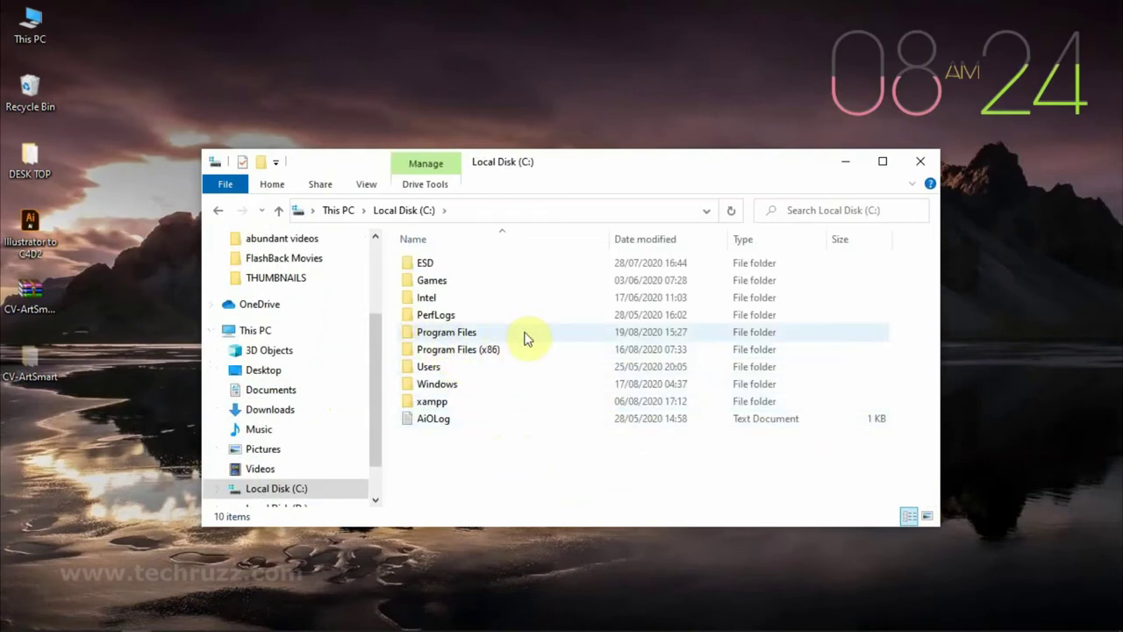
pyautogui.doubleClick(524, 335)
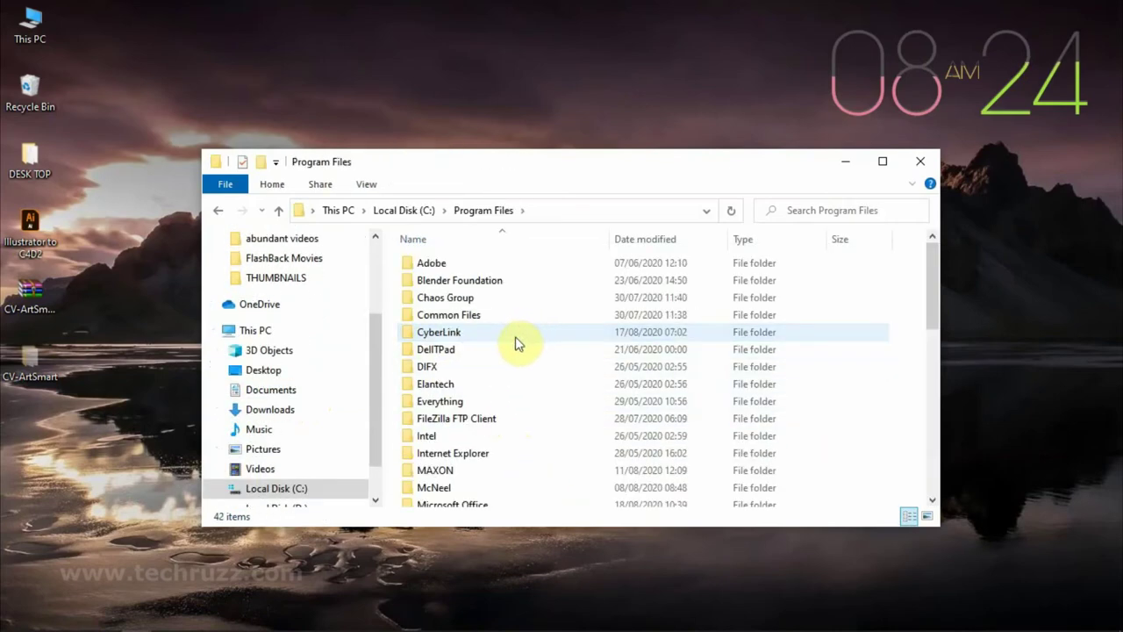
pyautogui.scroll(-2, 537, 376)
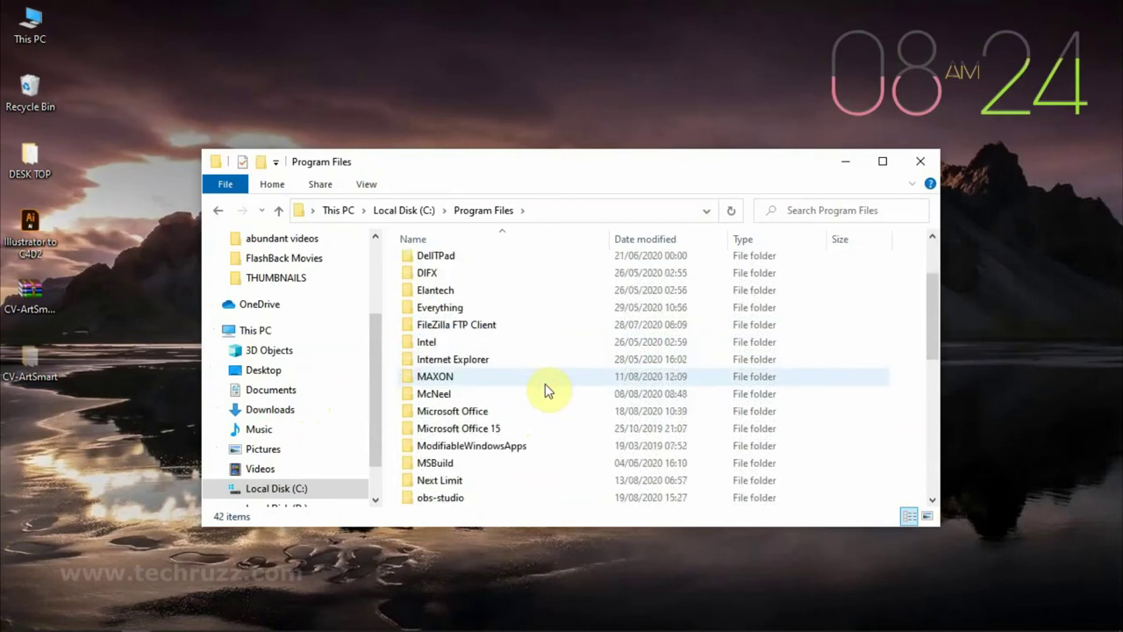
pyautogui.doubleClick(528, 377)
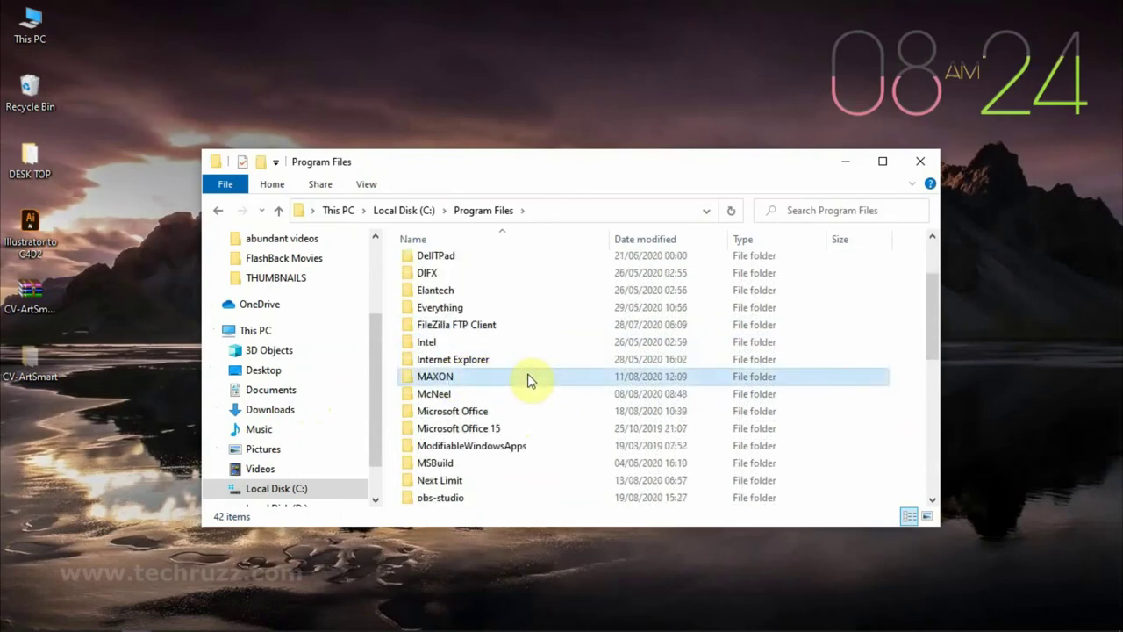
pyautogui.doubleClick(528, 269)
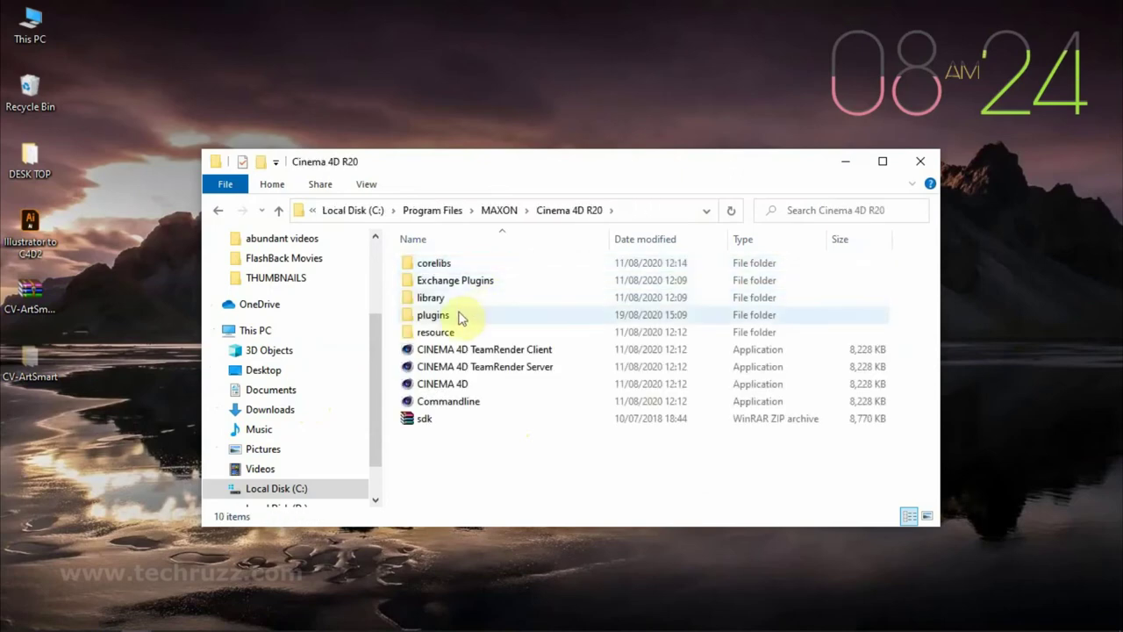
pyautogui.moveTo(432, 315)
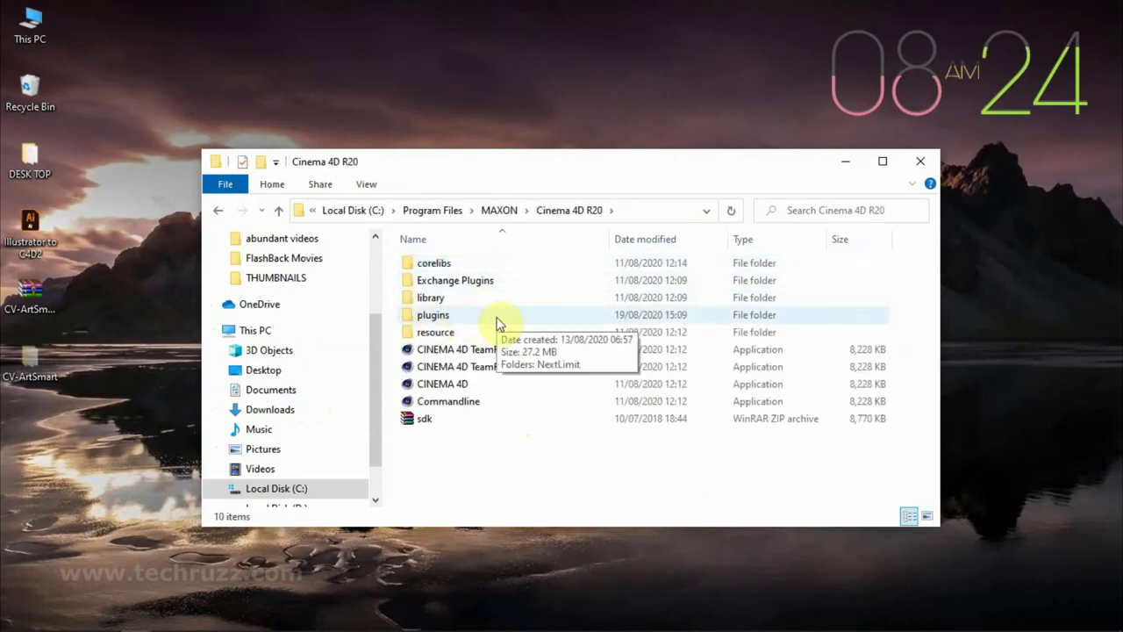
pyautogui.doubleClick(495, 317)
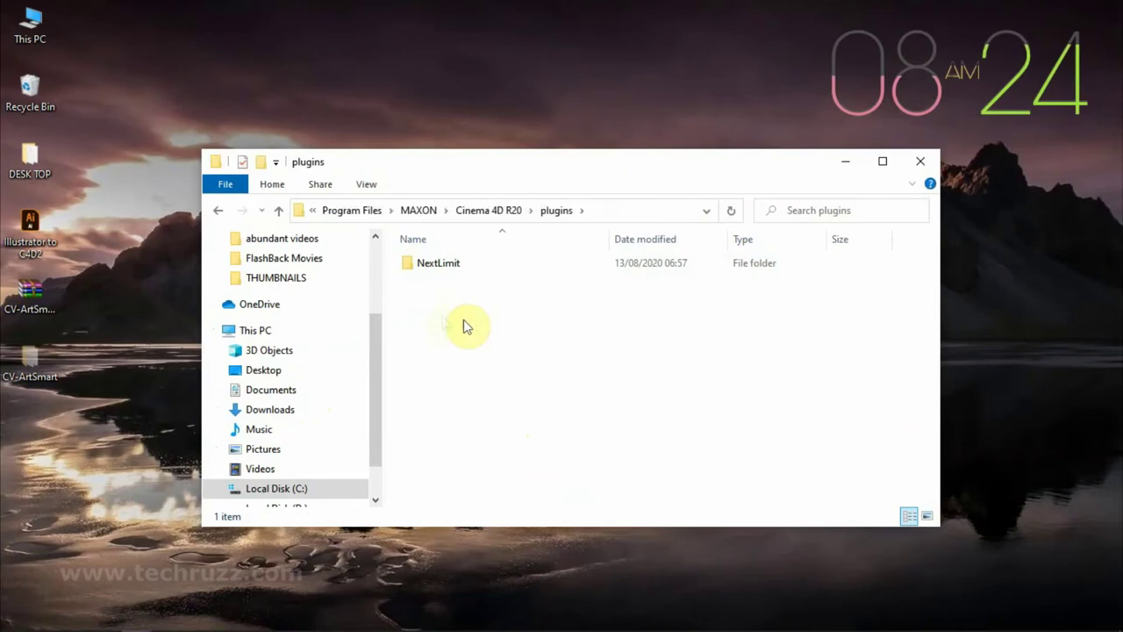
# Paste the CV-ArtSmart folder into plugins with admin permission, then close Explorer.
pyautogui.rightClick(424, 303)
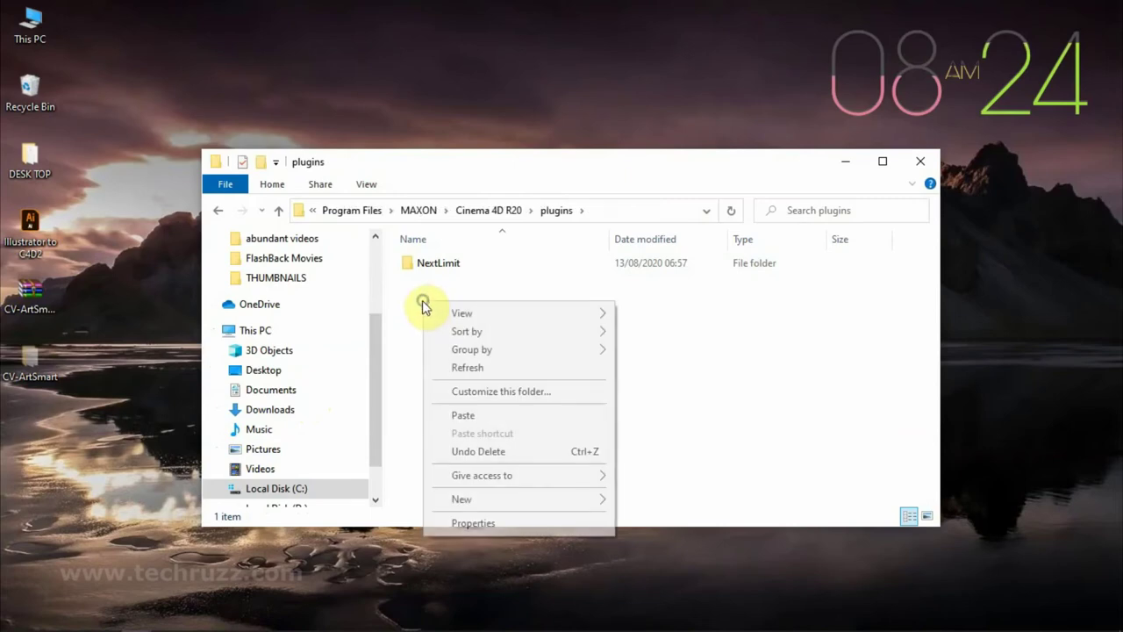
pyautogui.click(488, 415)
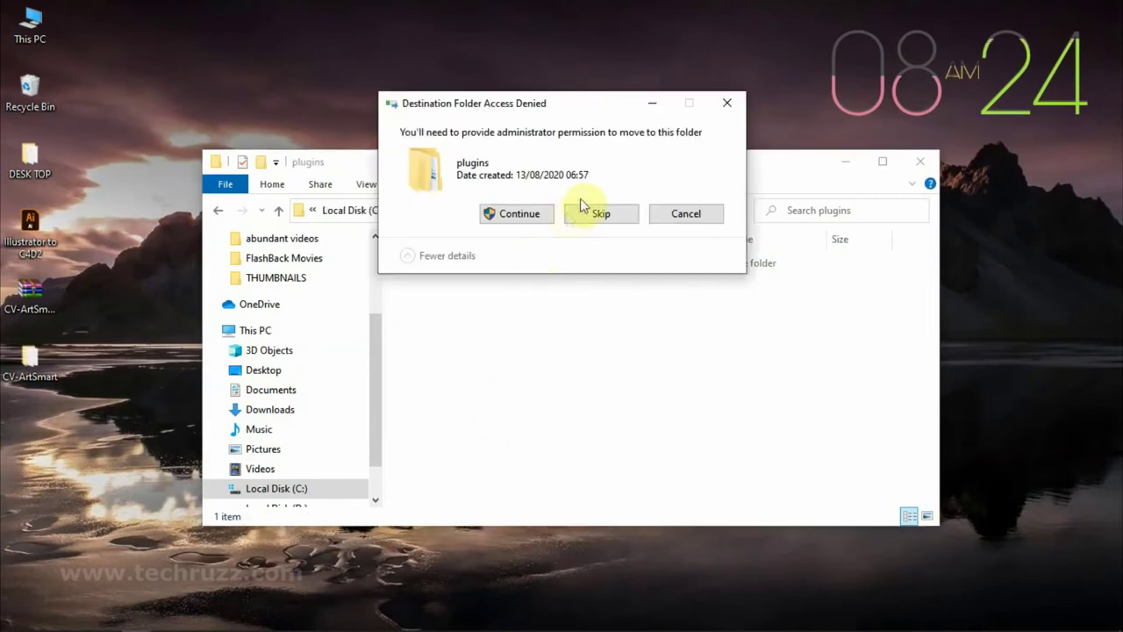
pyautogui.click(515, 216)
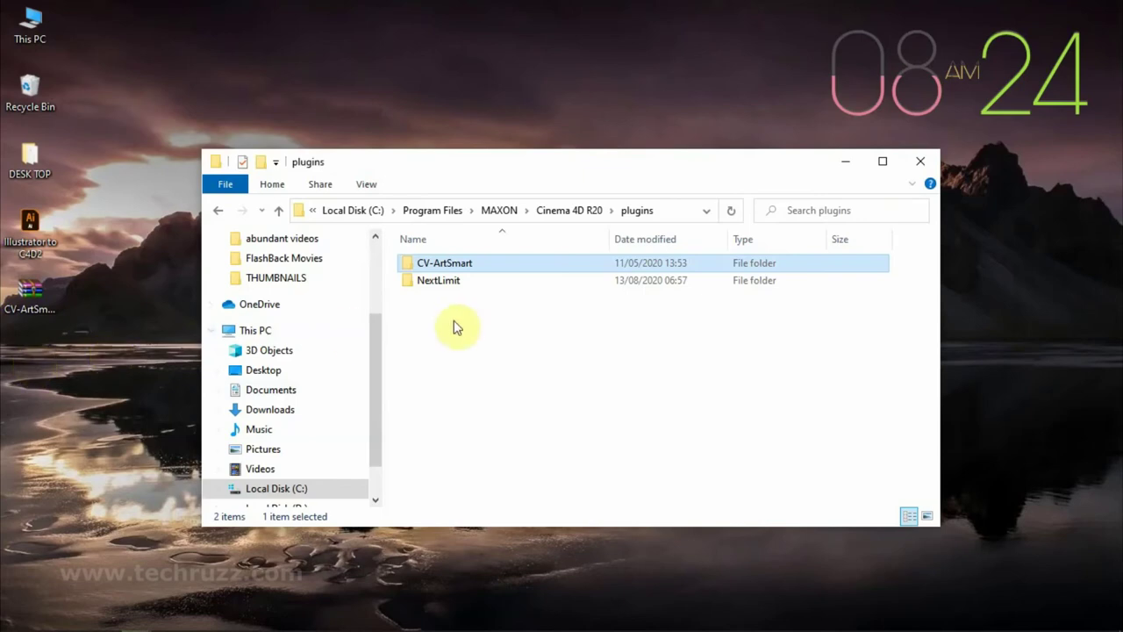
pyautogui.click(920, 163)
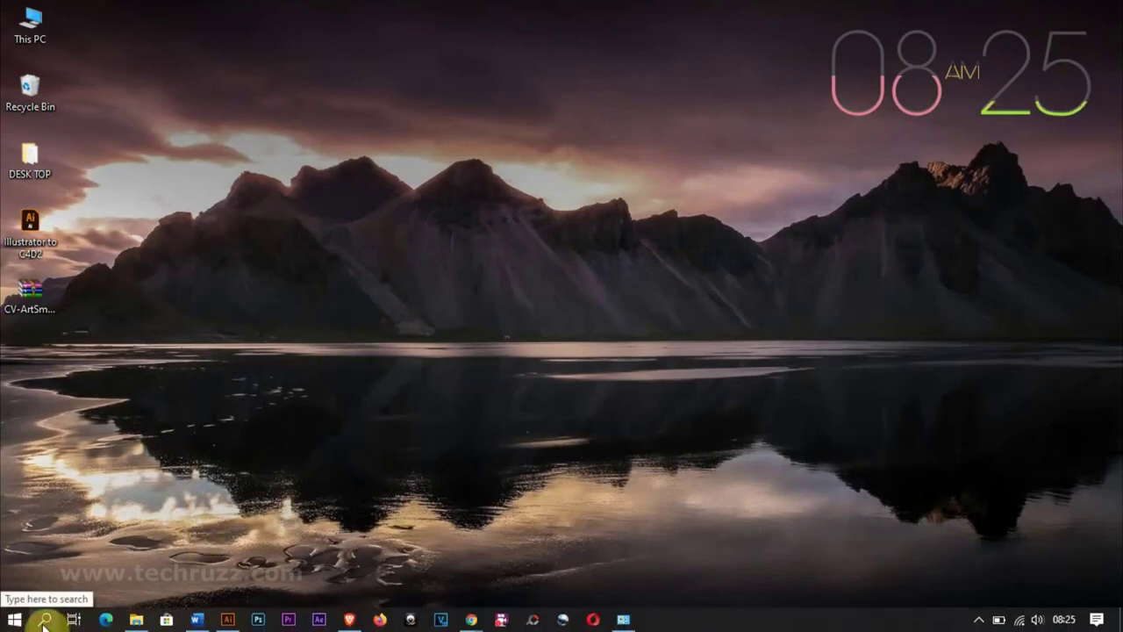
# Launch Cinema 4D R20 via Windows search and confirm CV-ArtSmart is listed under Plugins.
pyautogui.click(44, 620)
pyautogui.write('cine')
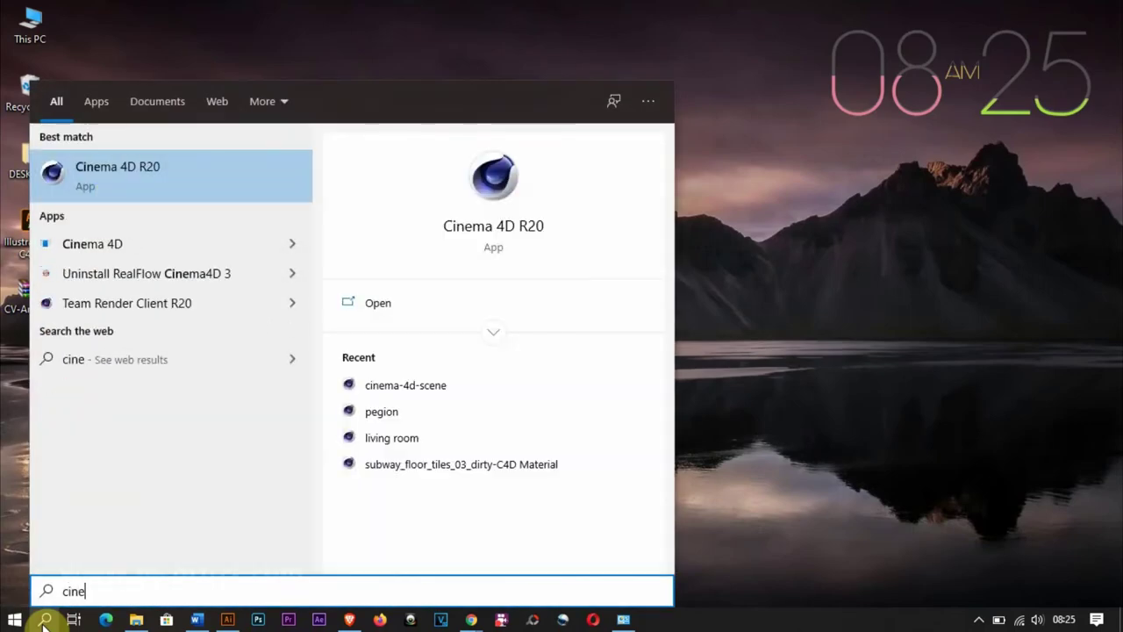
pyautogui.click(164, 173)
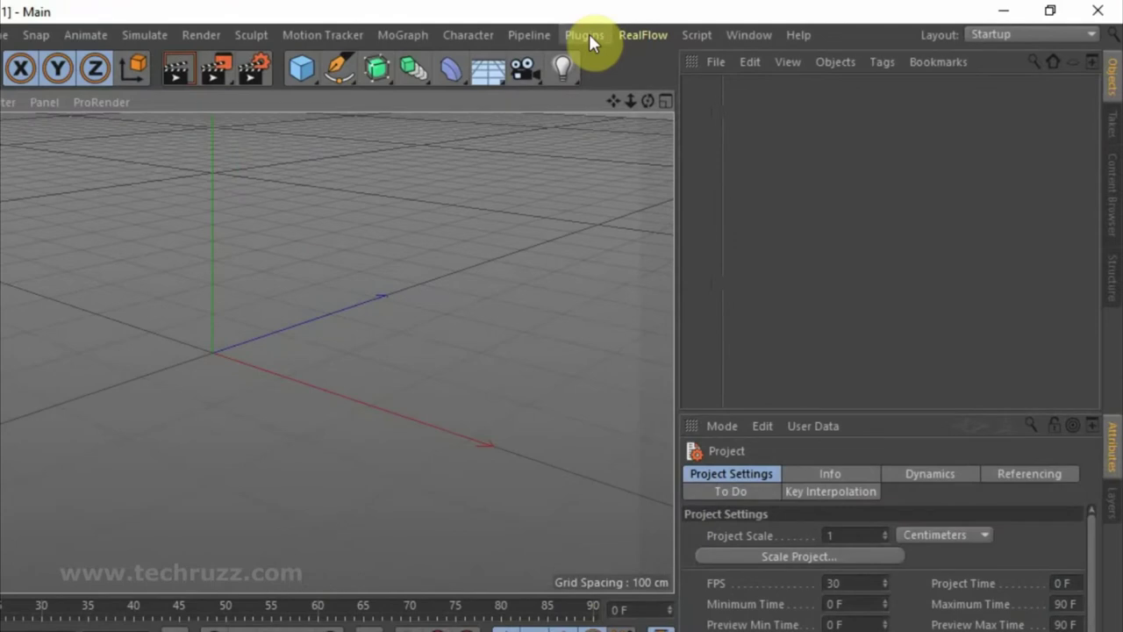
pyautogui.click(586, 35)
pyautogui.moveTo(619, 93)
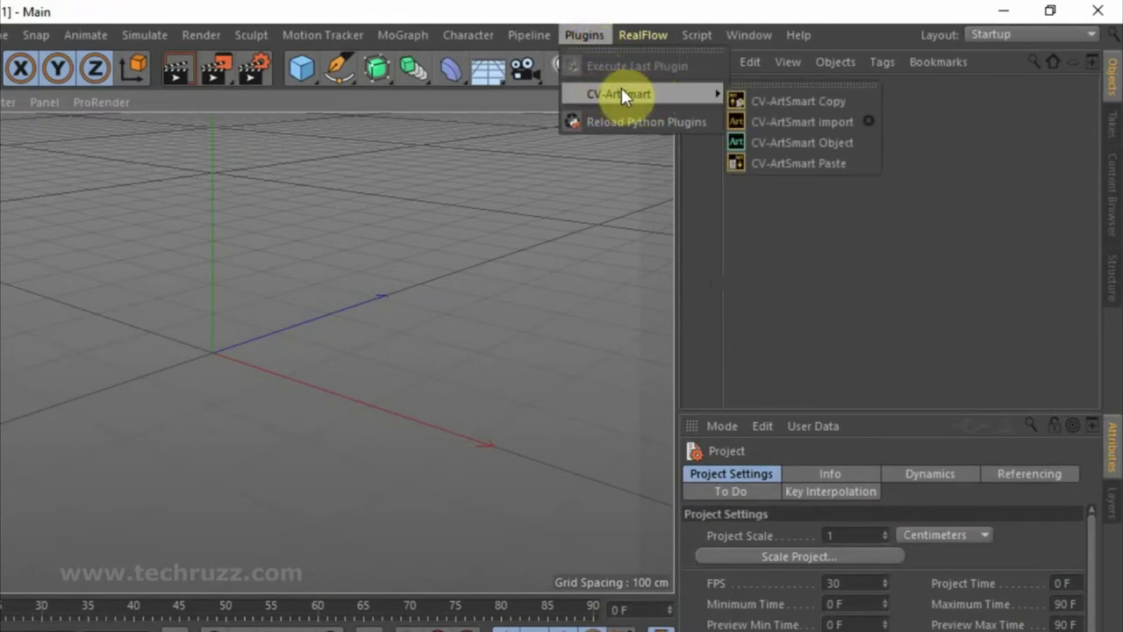
pyautogui.click(574, 22)
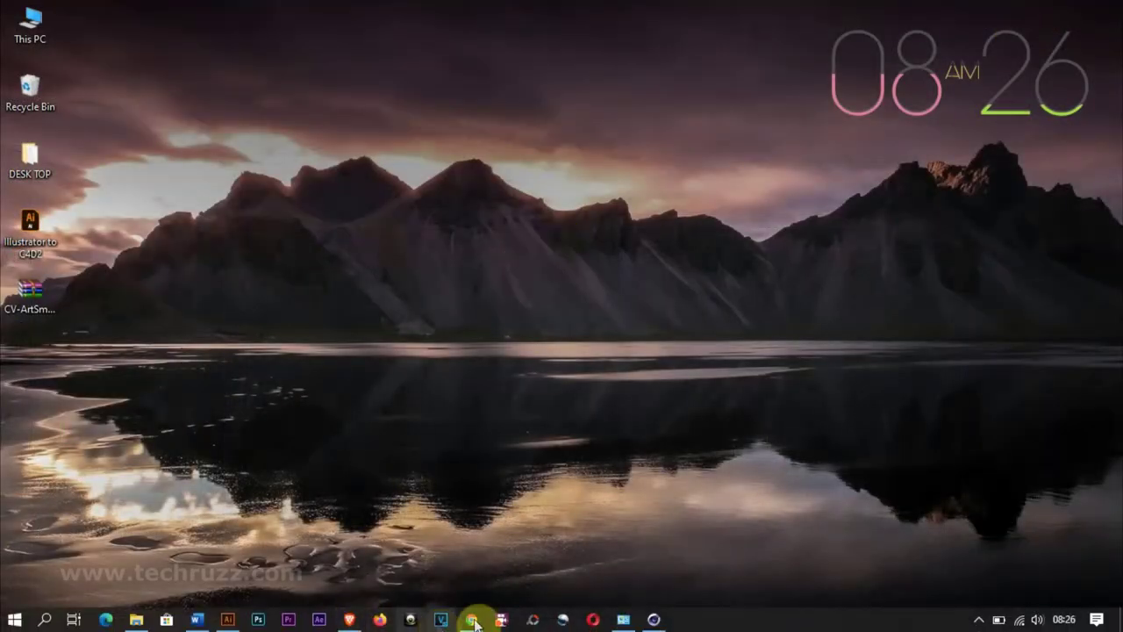
# Select the bird shape and change its fill swatch to dark navy.
pyautogui.click(227, 619)
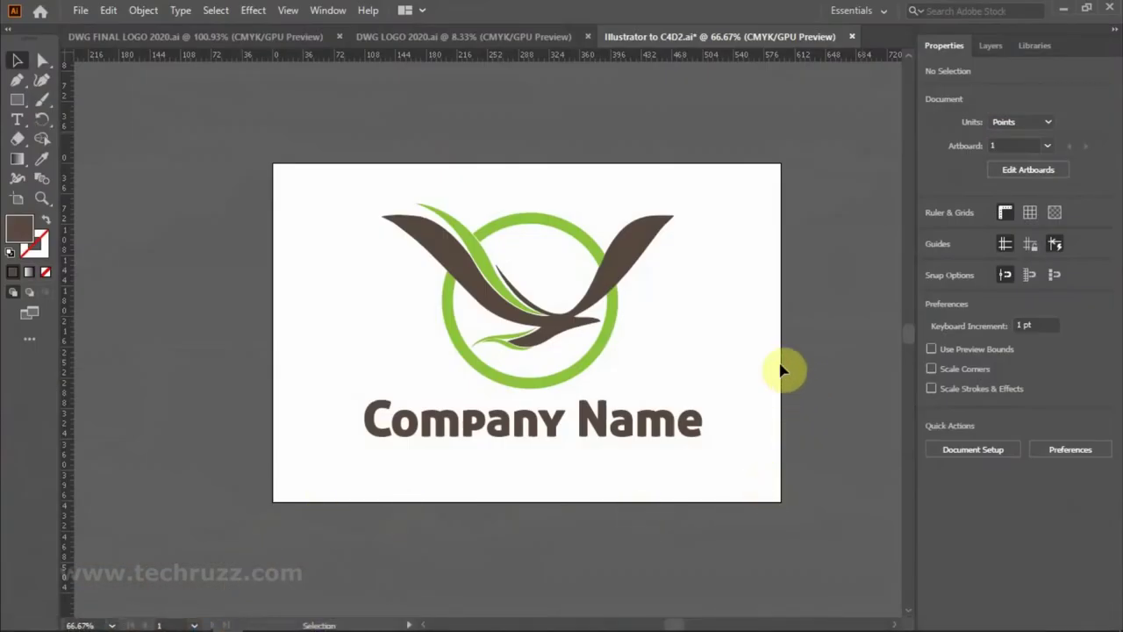
pyautogui.click(623, 281)
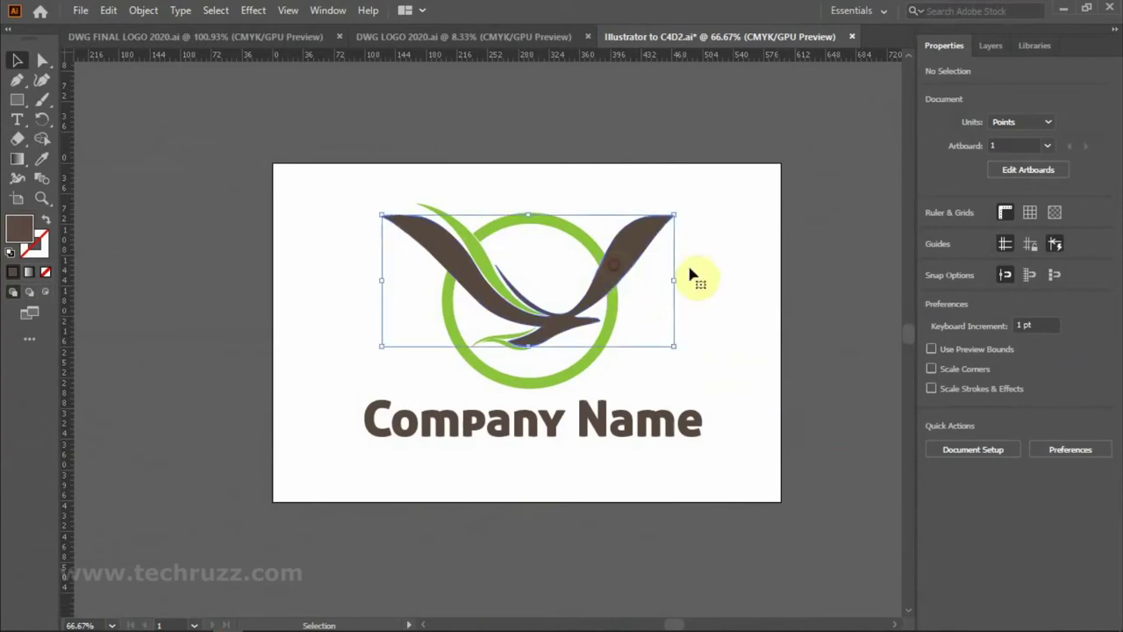
pyautogui.click(733, 265)
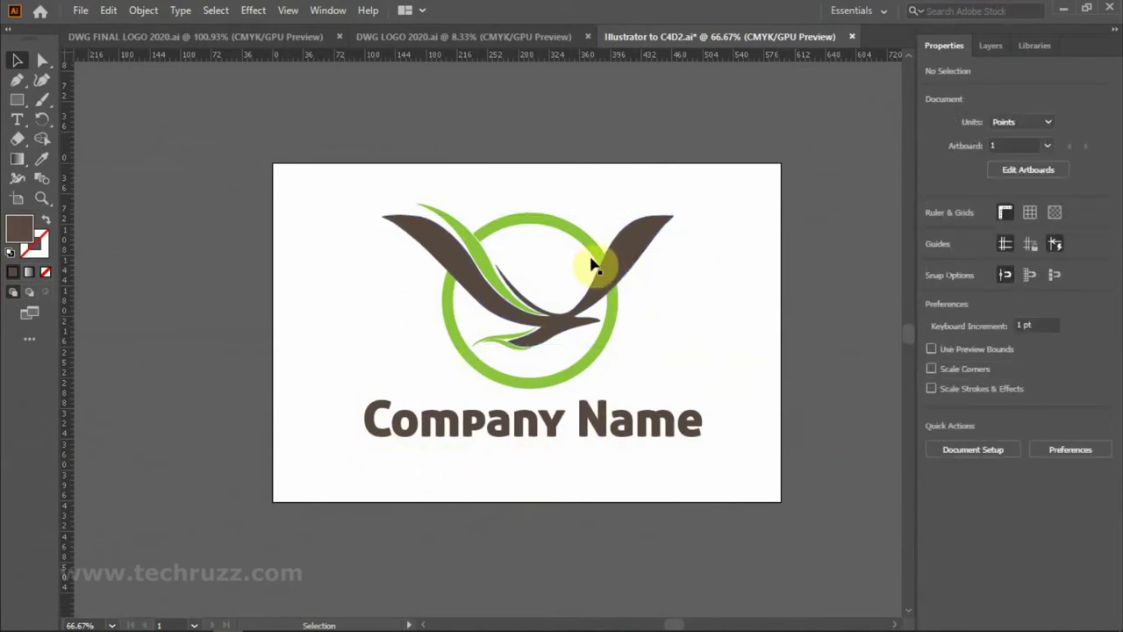
pyautogui.click(625, 254)
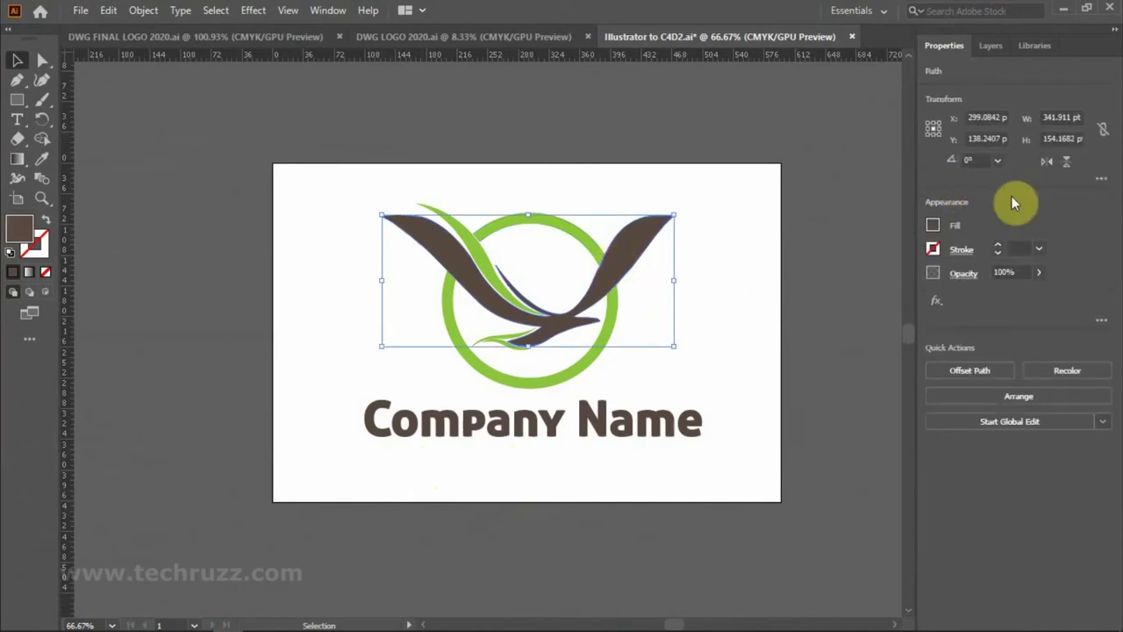
pyautogui.click(934, 226)
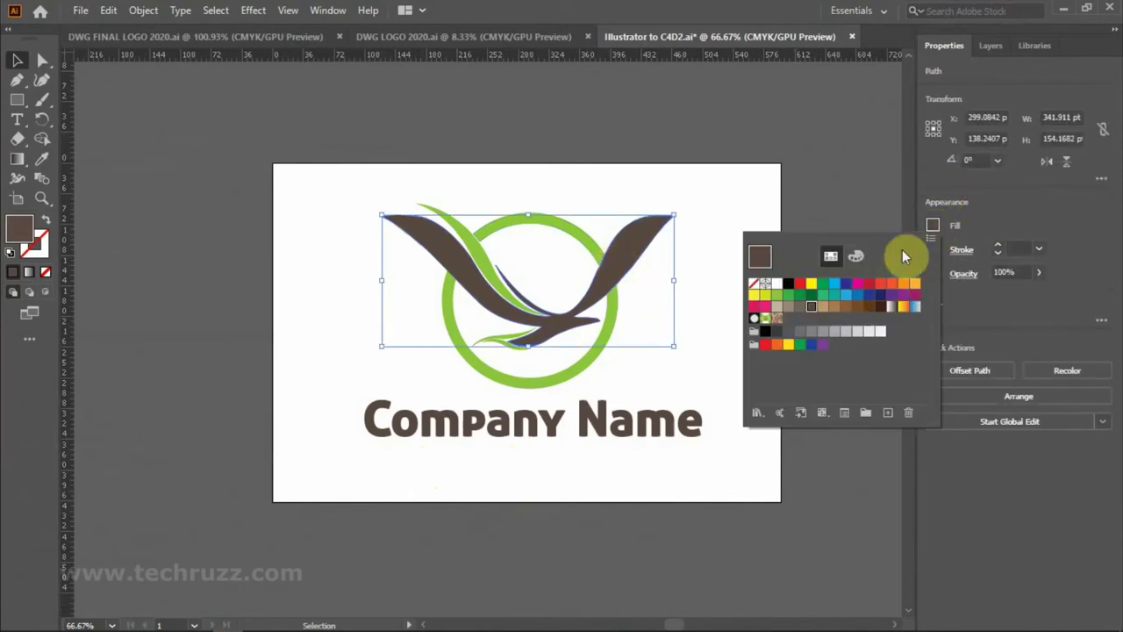
pyautogui.click(787, 288)
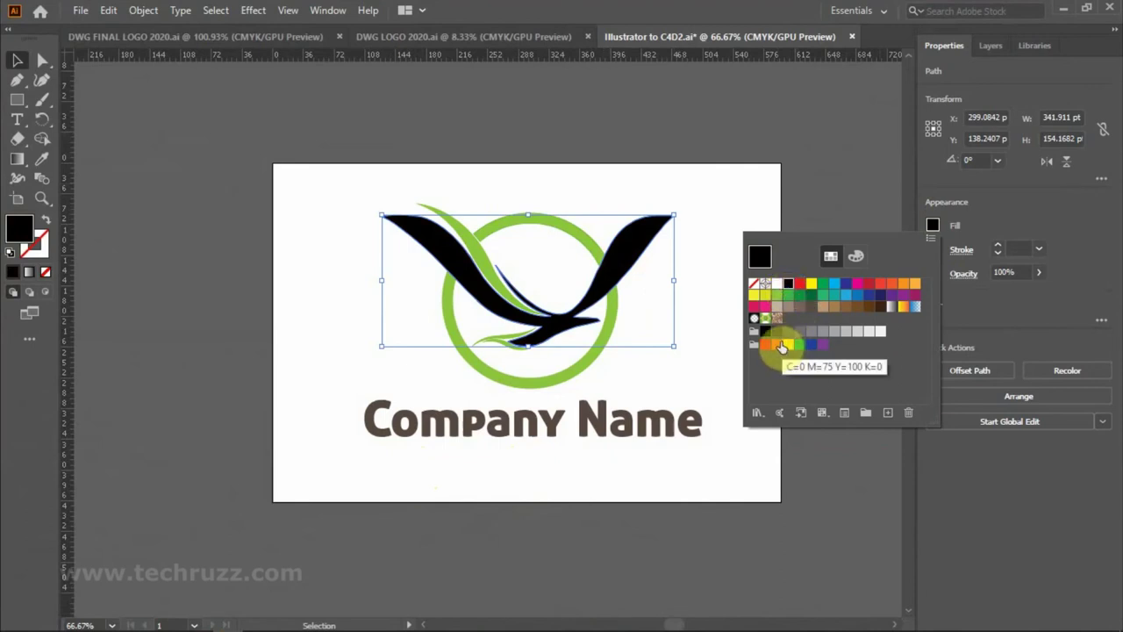
pyautogui.click(879, 300)
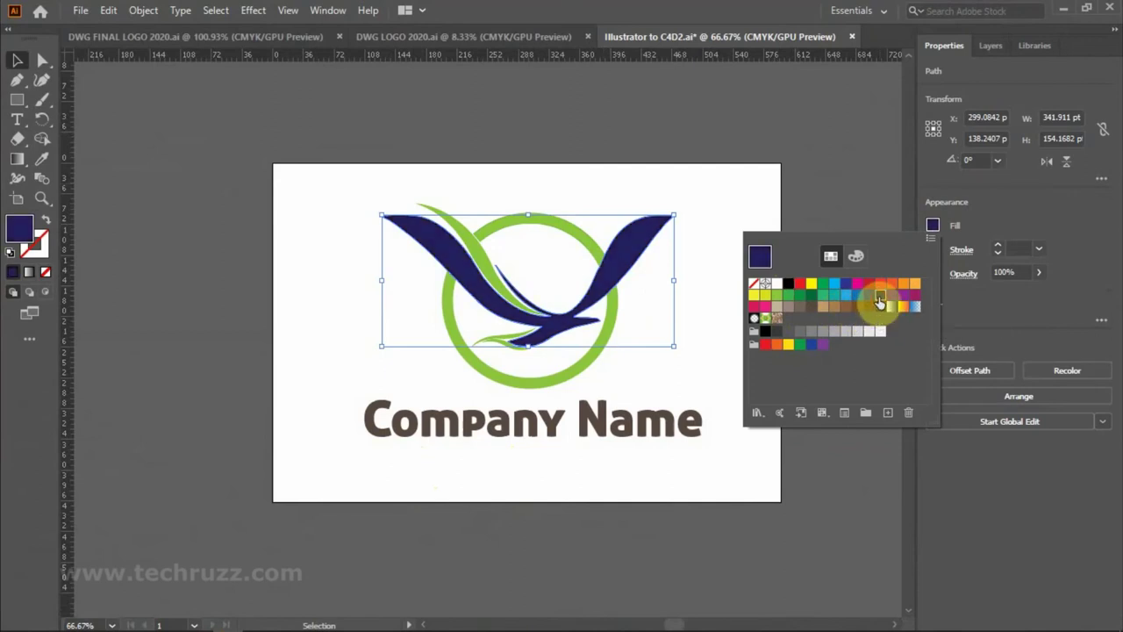
pyautogui.click(868, 210)
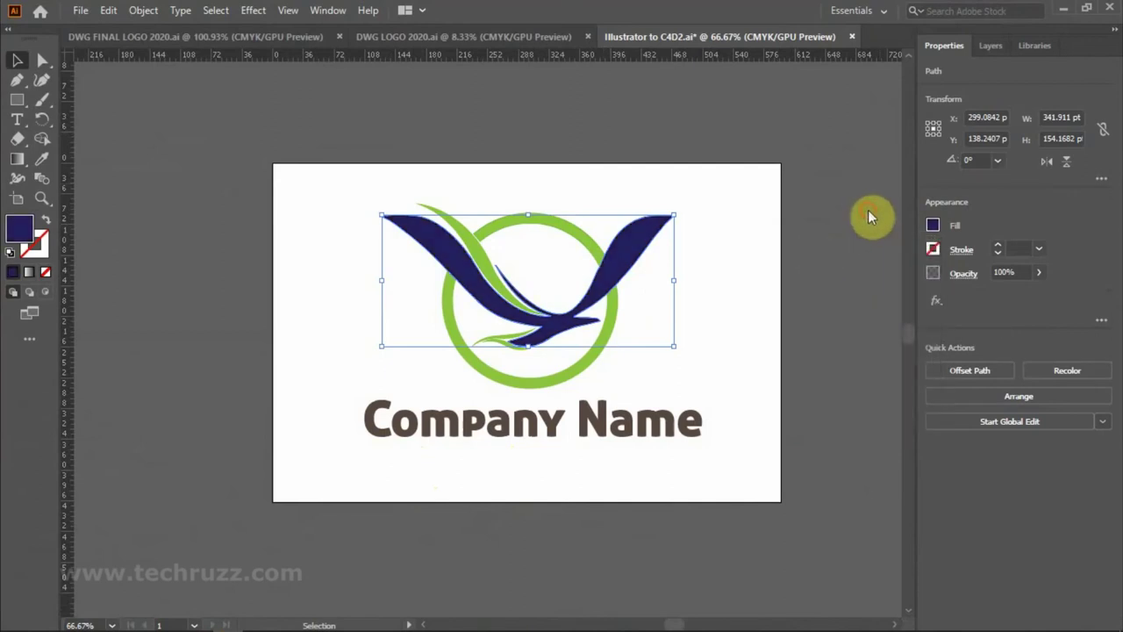
# Copy the bird's navy colour onto the Company Name text with the Eyedropper.
pyautogui.click(700, 411)
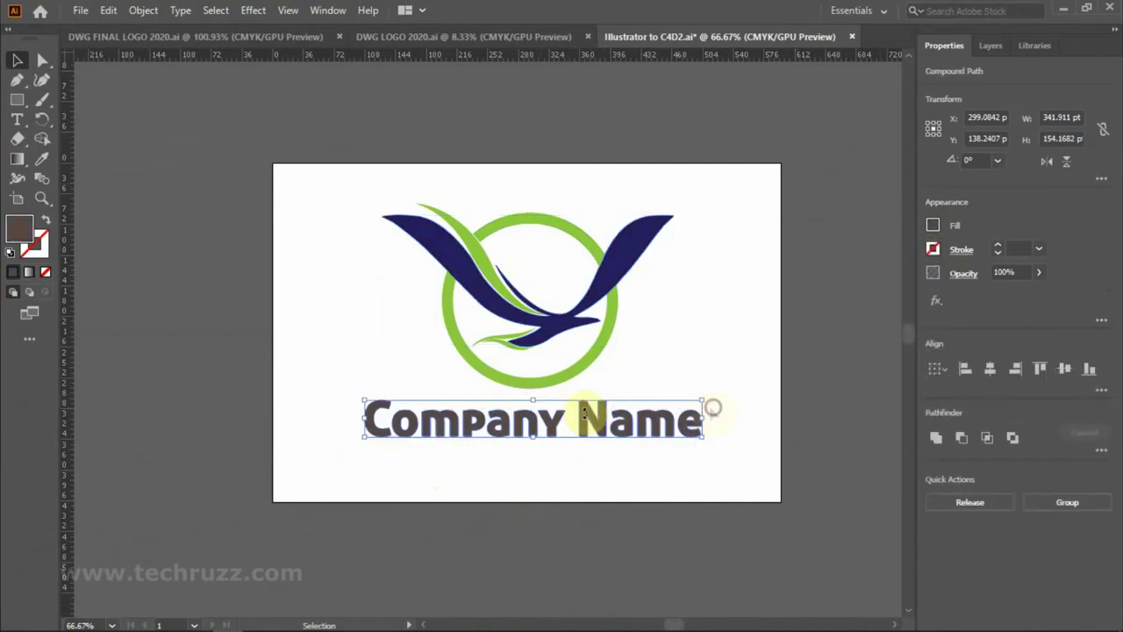
pyautogui.click(42, 159)
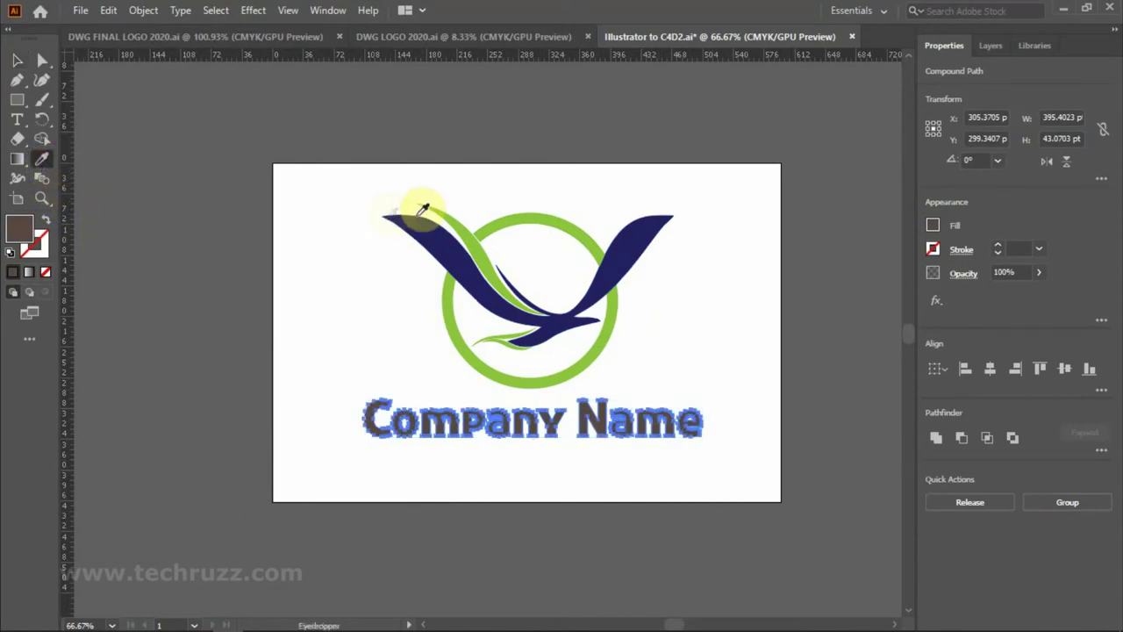
pyautogui.click(420, 222)
pyautogui.click(16, 60)
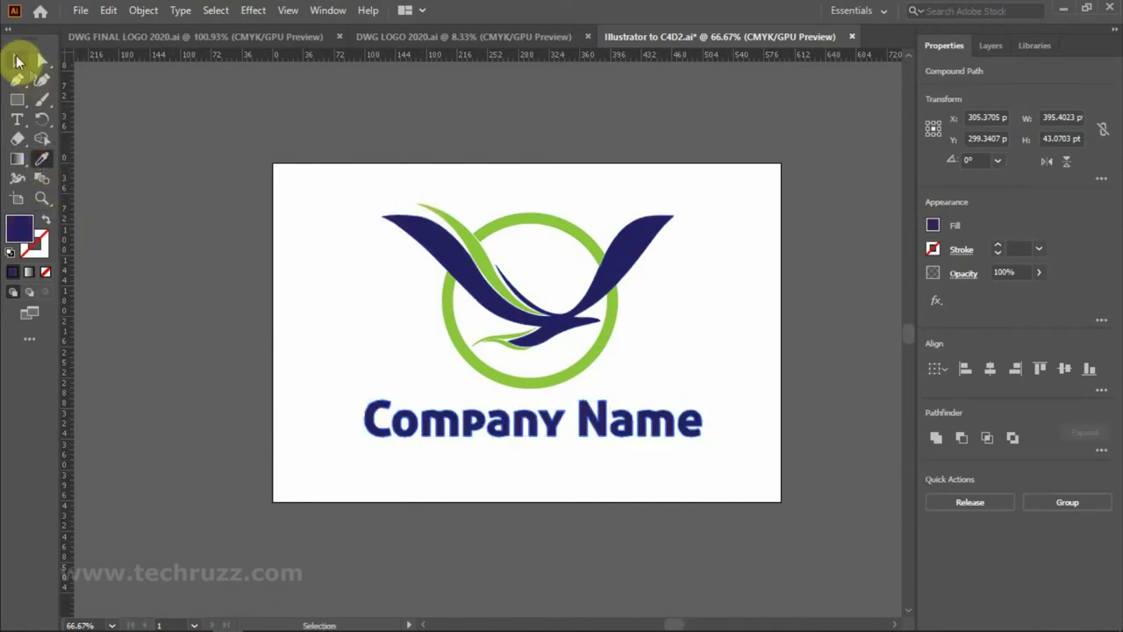
pyautogui.click(310, 242)
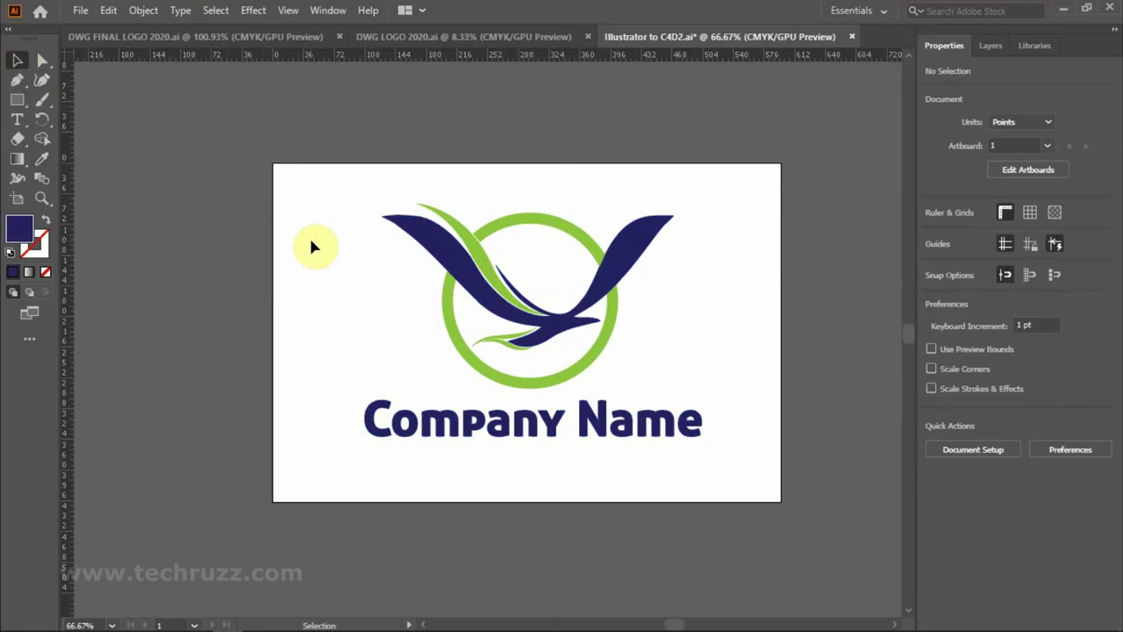
pyautogui.moveTo(582, 464); pyautogui.dragTo(727, 414)
pyautogui.click(676, 468)
# Save the logo to the Desktop as 'Illustrator to C4D3' in Illustrator 9 format.
pyautogui.click(81, 10)
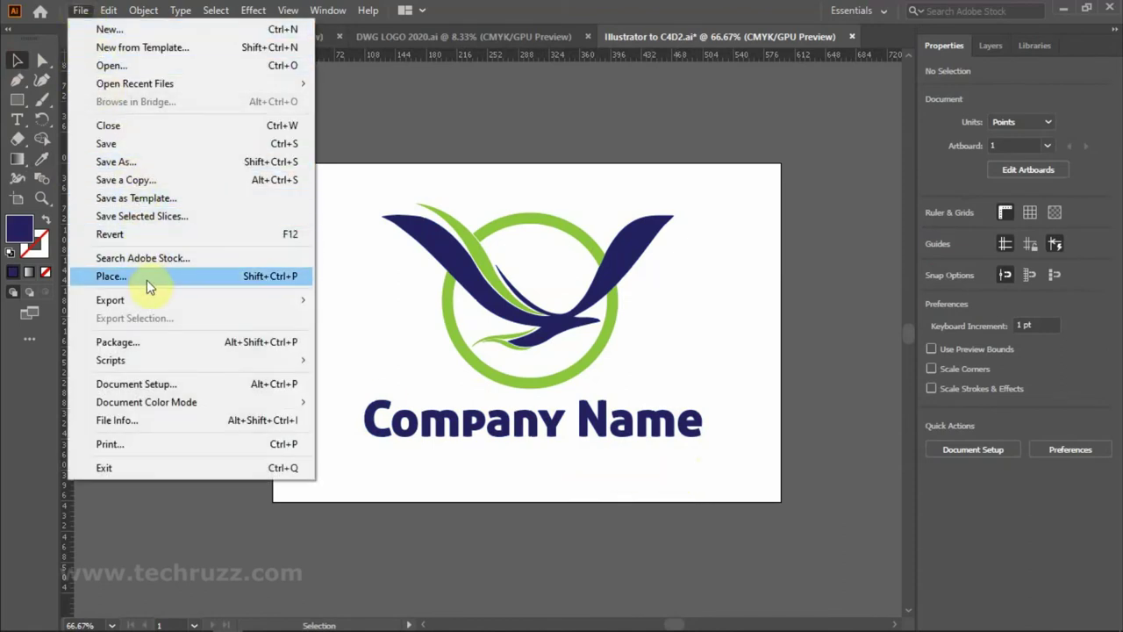
pyautogui.click(201, 163)
pyautogui.write('Illustrator to C4D3')
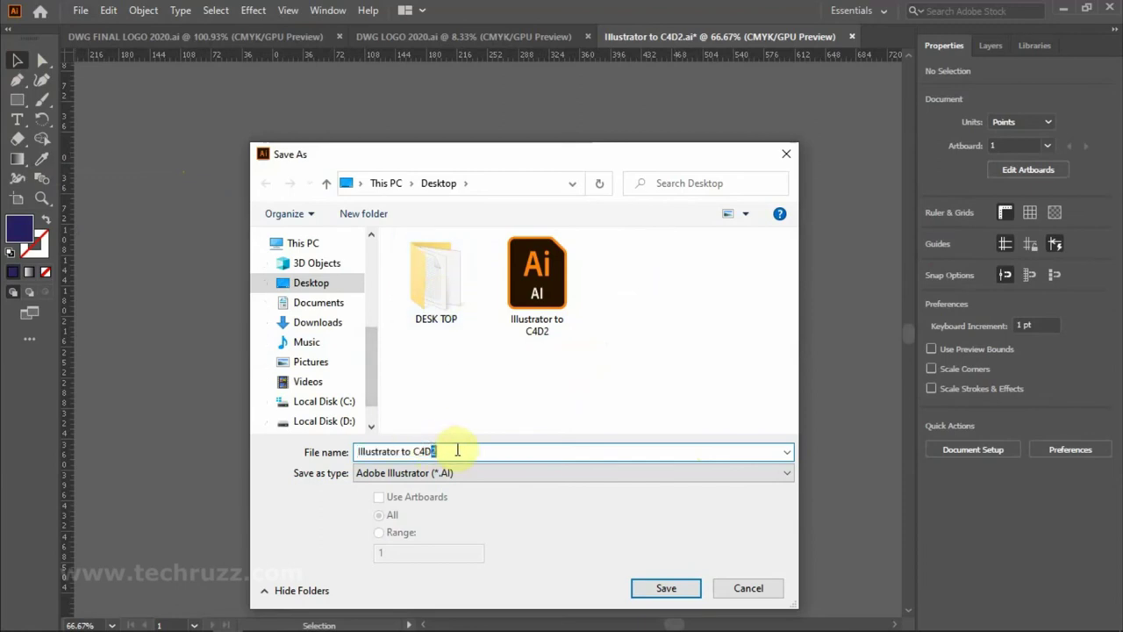
pyautogui.click(668, 588)
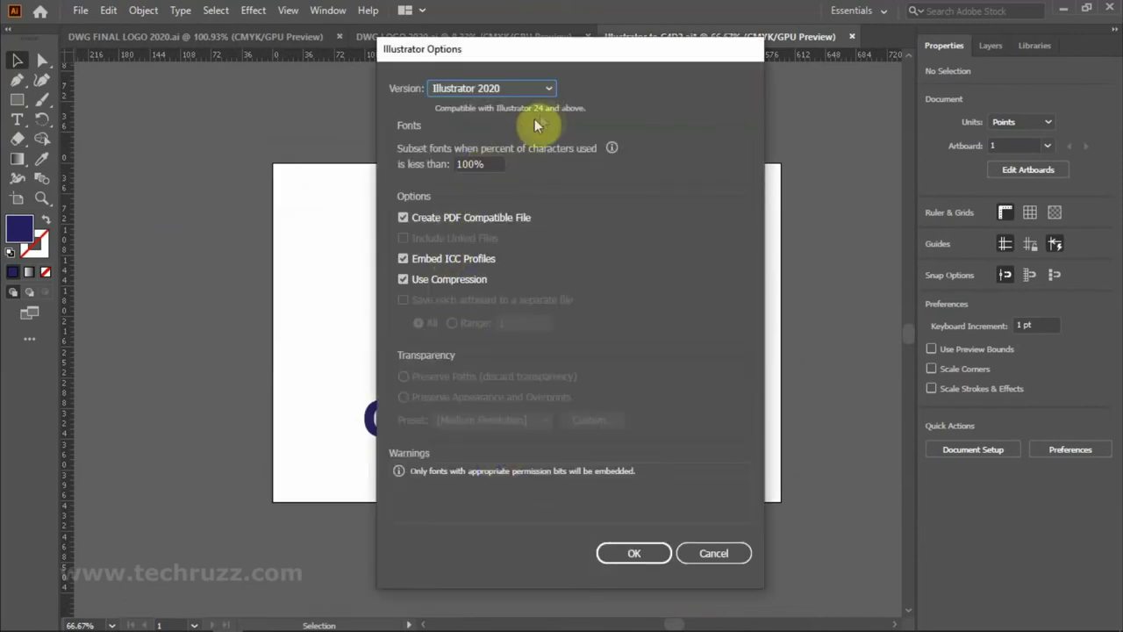
pyautogui.click(549, 90)
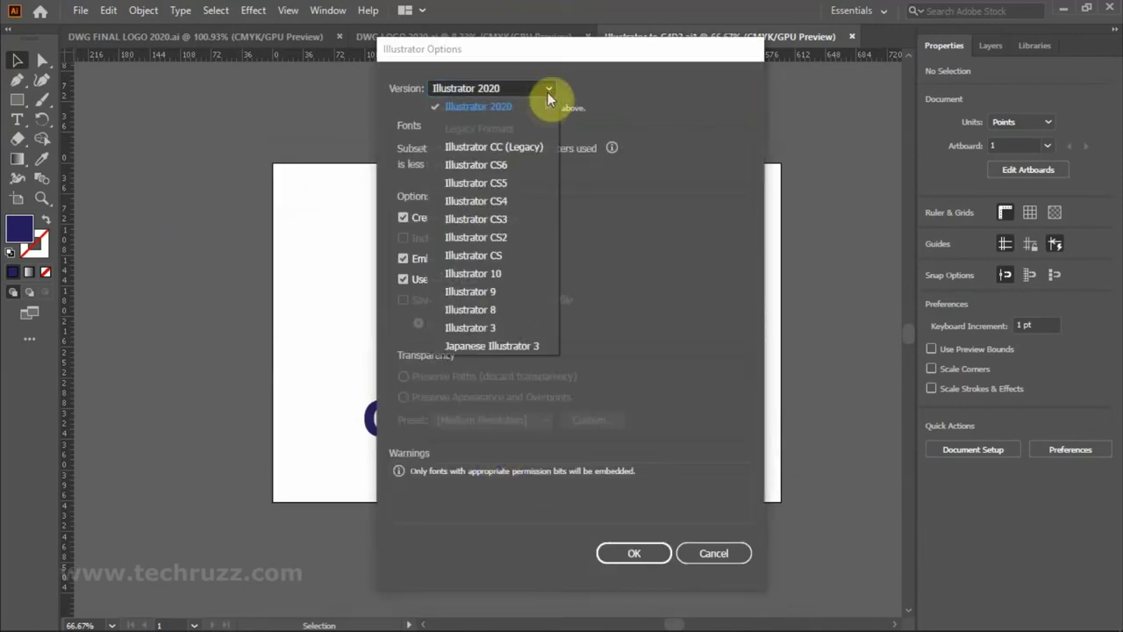
pyautogui.click(514, 294)
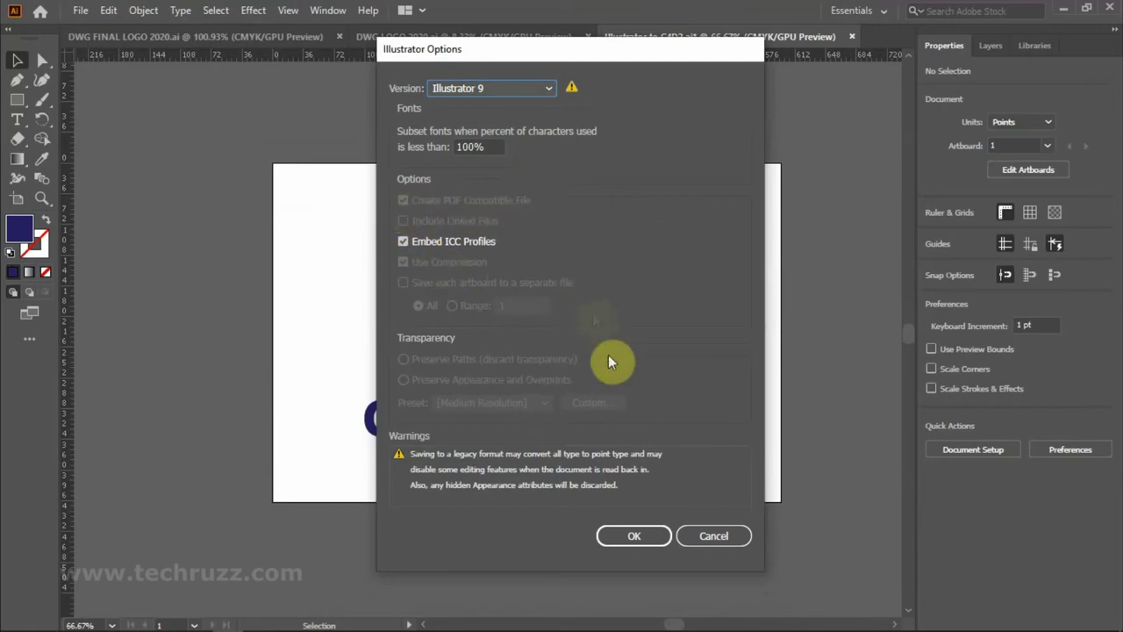
pyautogui.click(634, 535)
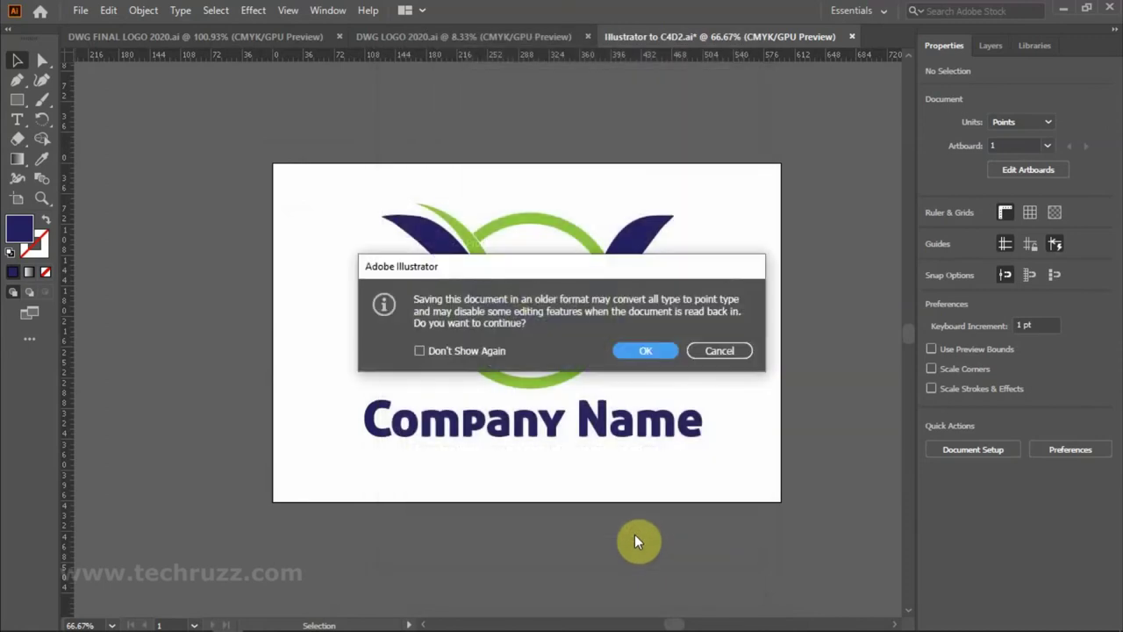
pyautogui.click(646, 348)
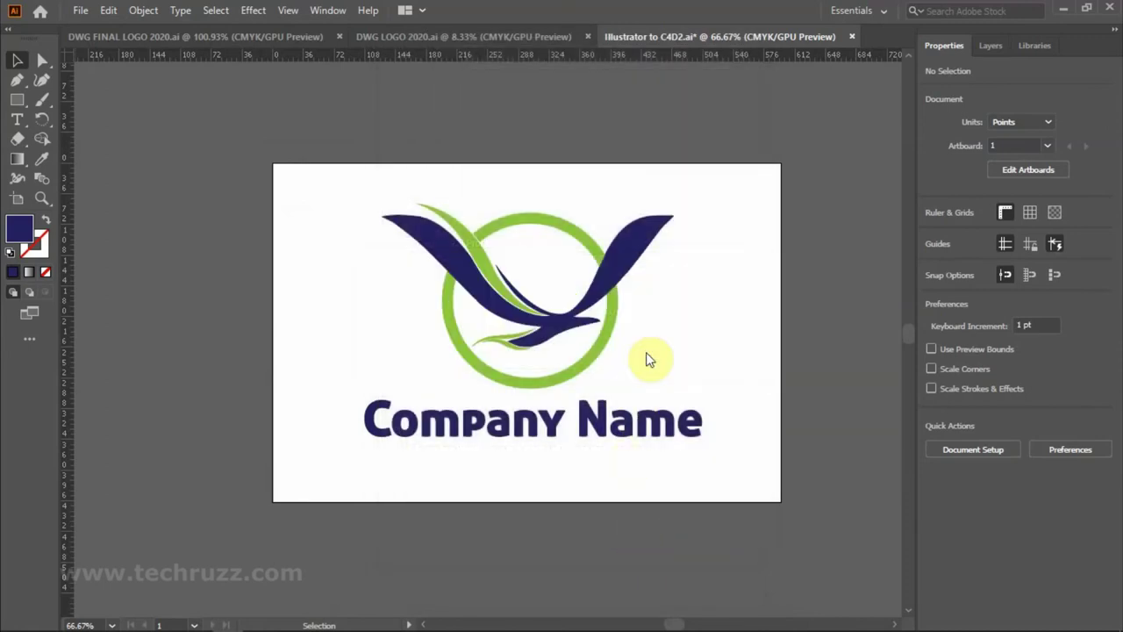
# Inspect the letters of Company Name, then minimise Illustrator.
pyautogui.moveTo(629, 471); pyautogui.dragTo(697, 422)
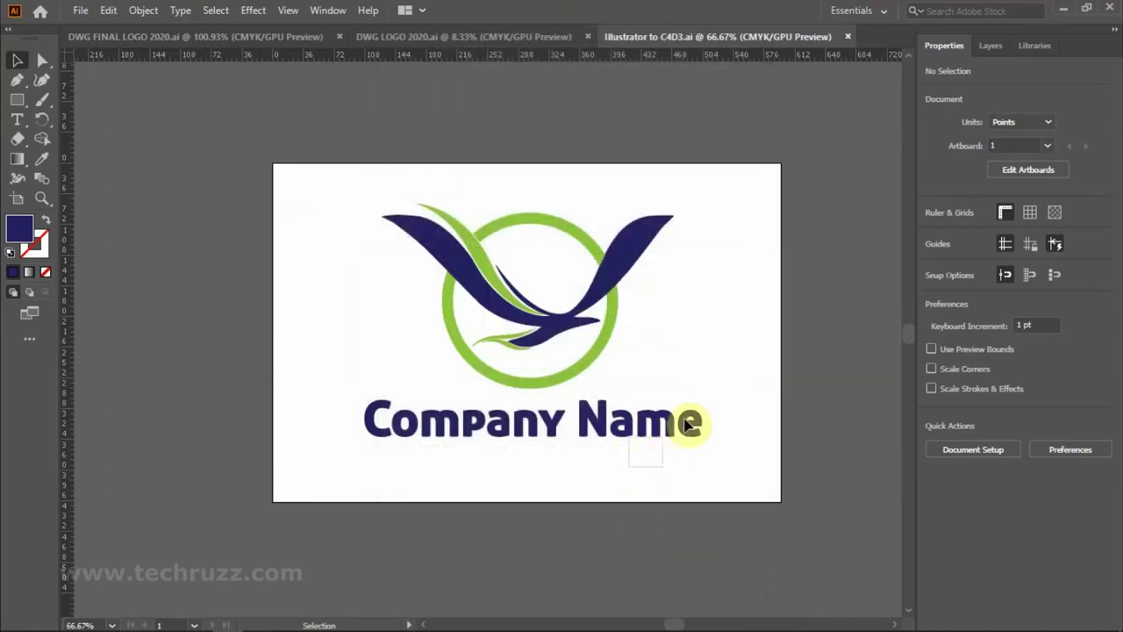
pyautogui.click(421, 470)
pyautogui.click(446, 439)
pyautogui.click(481, 479)
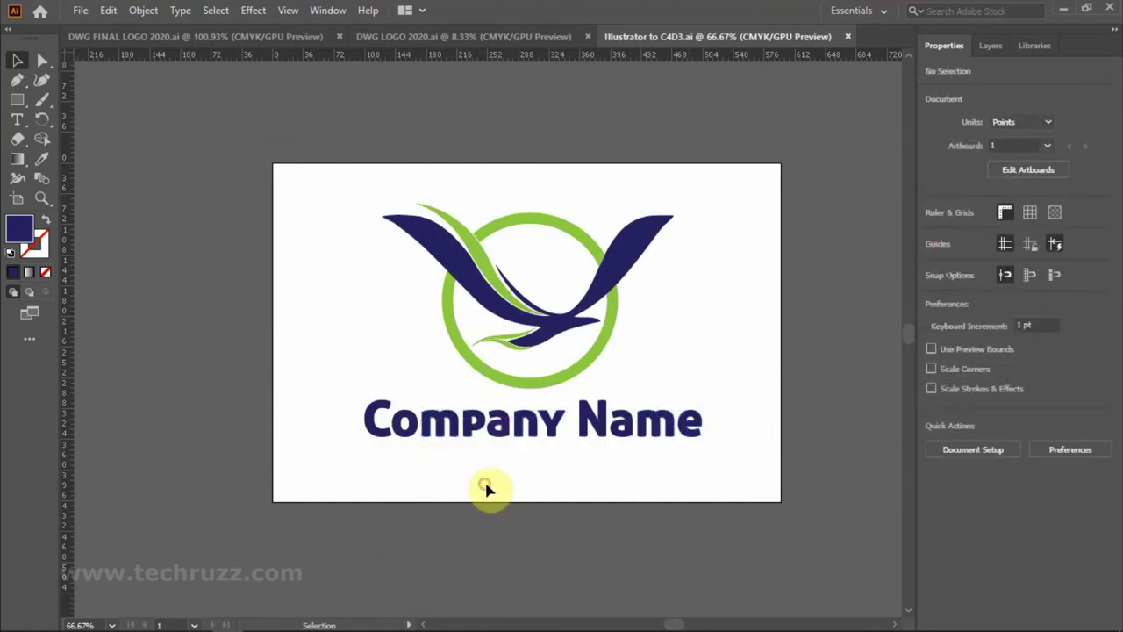
pyautogui.click(1064, 10)
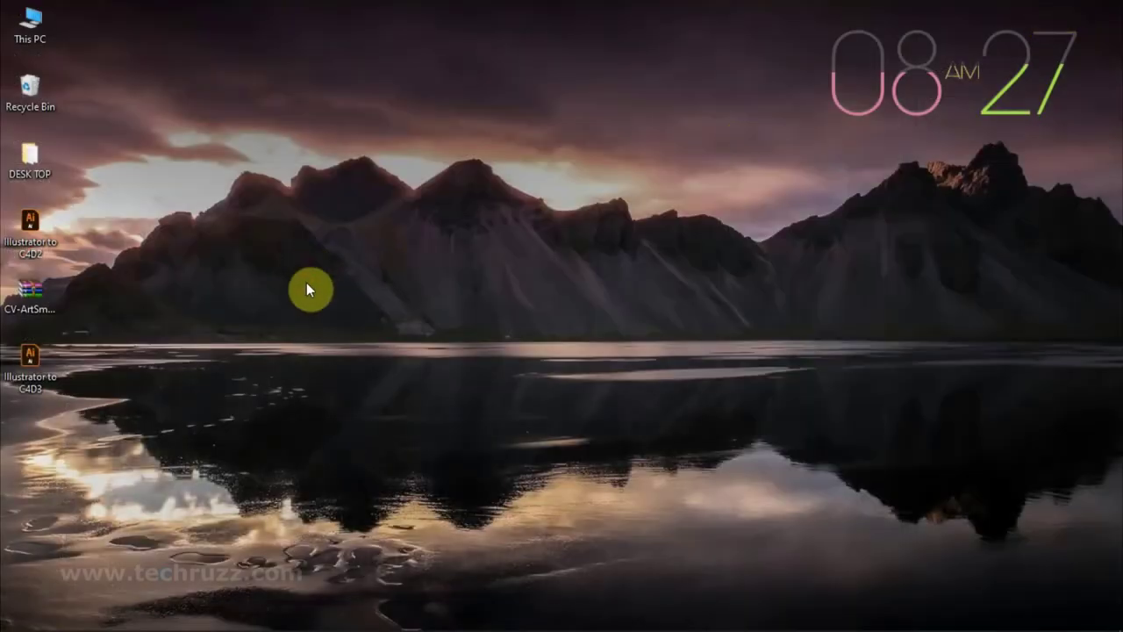
pyautogui.moveTo(562, 627)
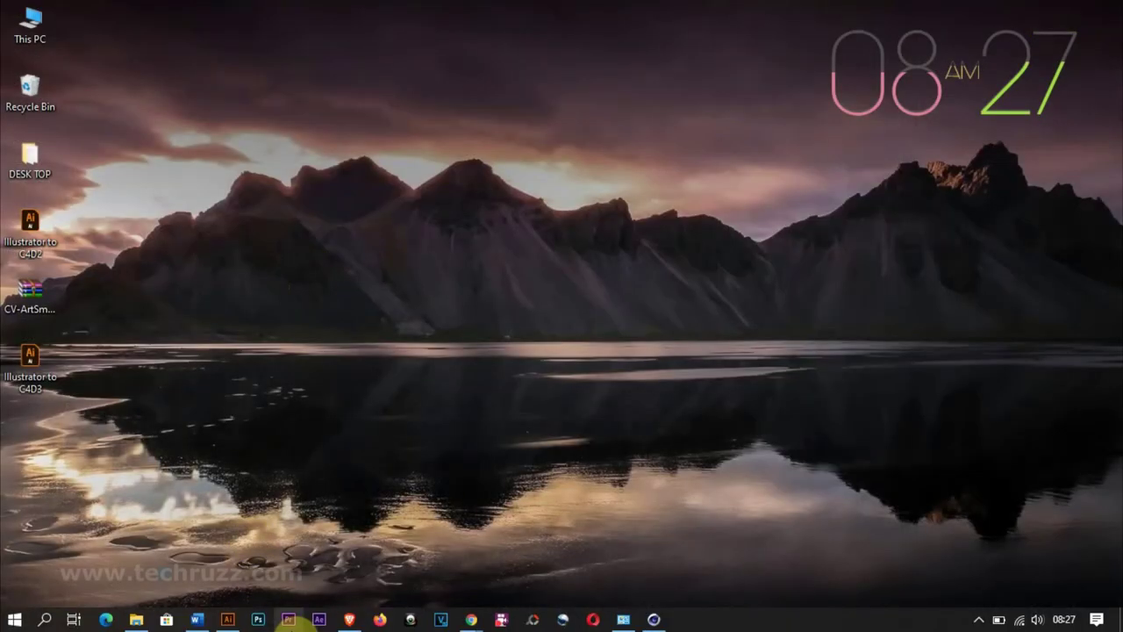
# Restore Cinema 4D and add a CV-ArtSmart Object from the Plugins > CV-ArtSmart menu.
pyautogui.click(649, 619)
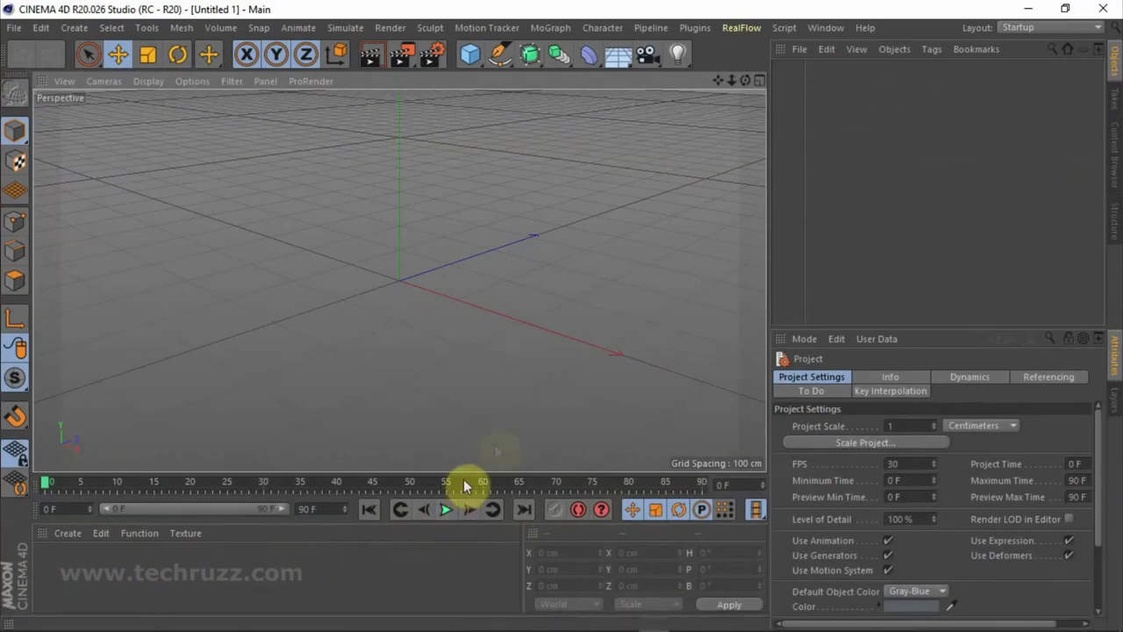
pyautogui.click(689, 29)
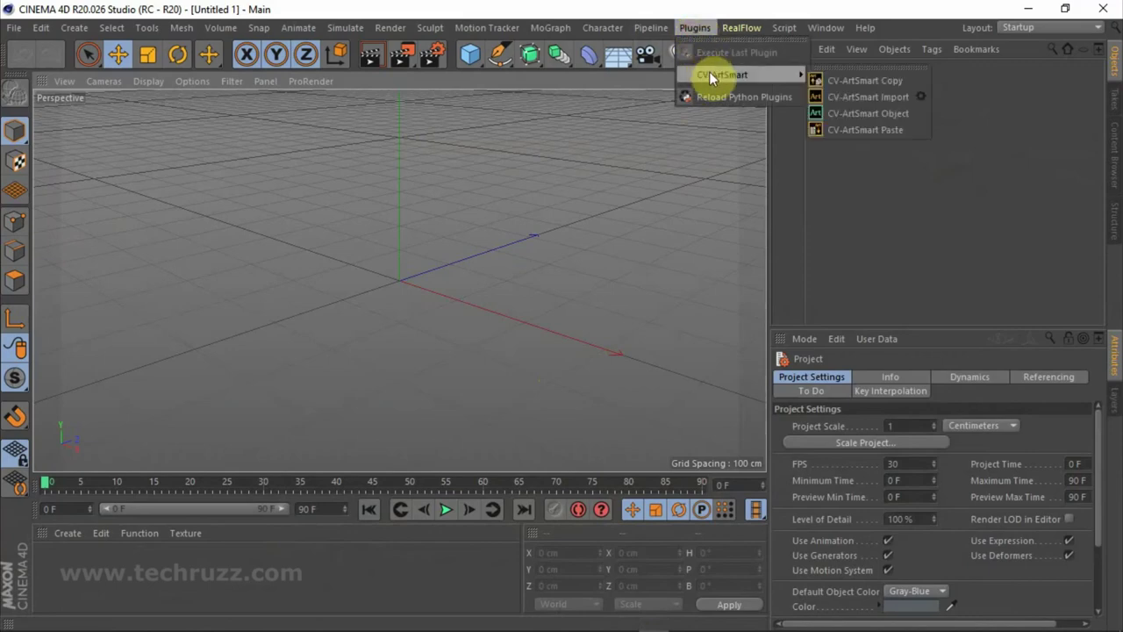
pyautogui.click(882, 114)
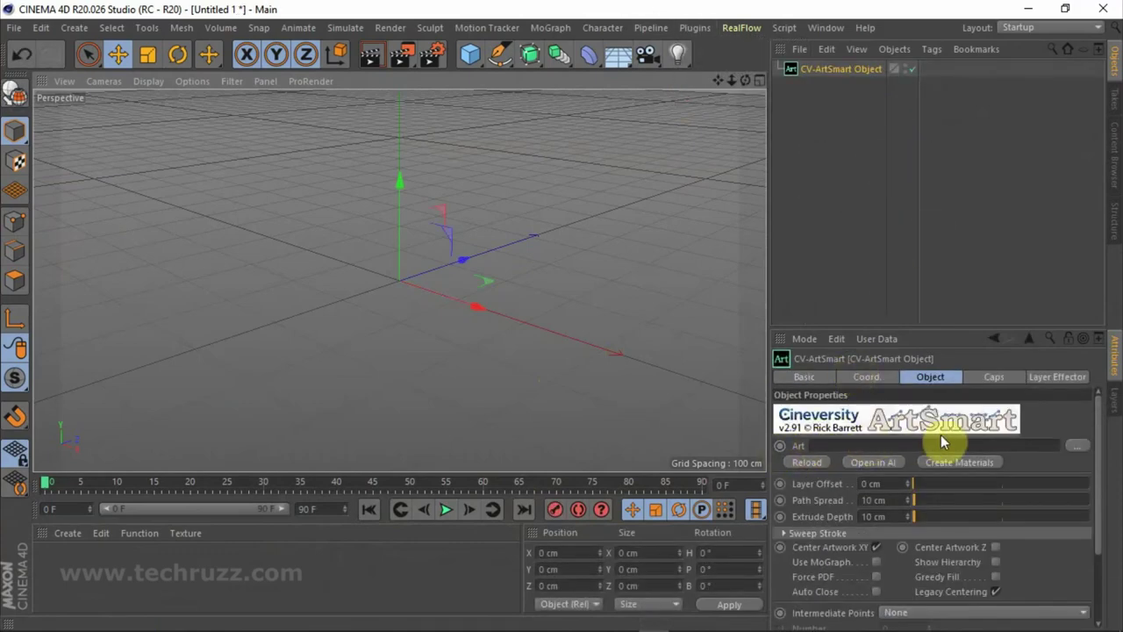
pyautogui.click(1077, 445)
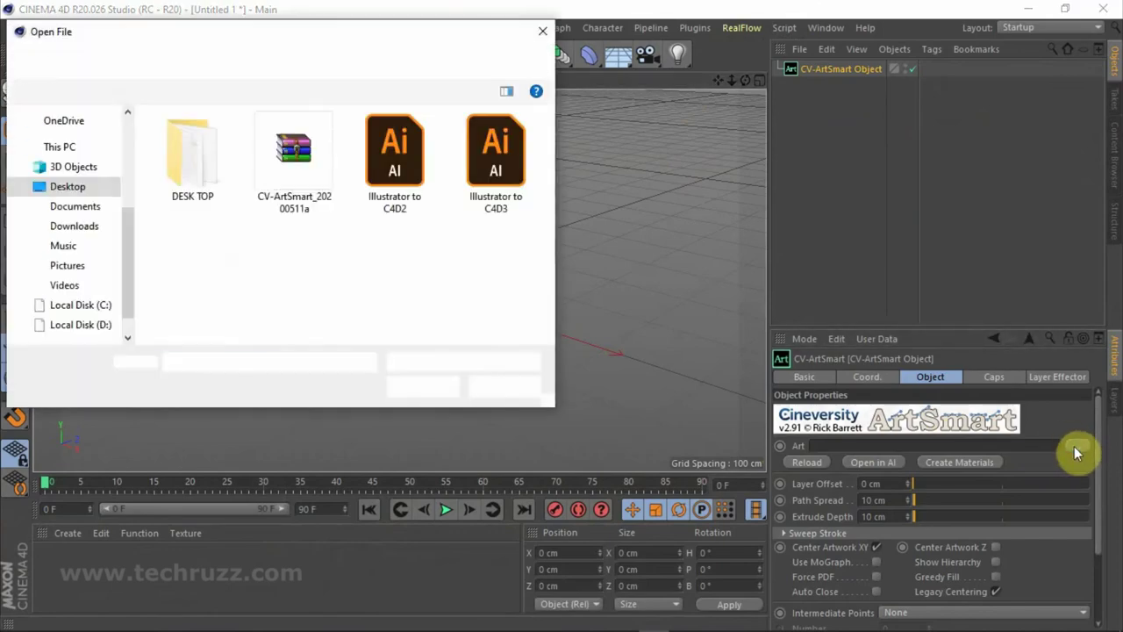
# Load 'Illustrator to C4D3.ai' into the ArtSmart object and orbit to view the 3D logo.
pyautogui.click(506, 173)
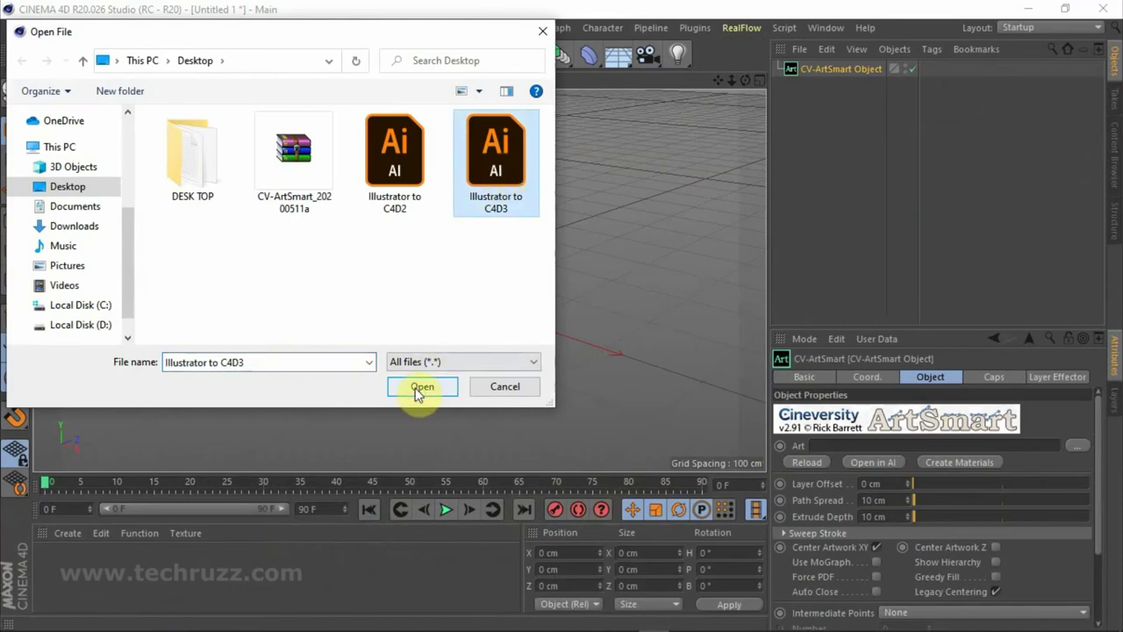
pyautogui.click(418, 390)
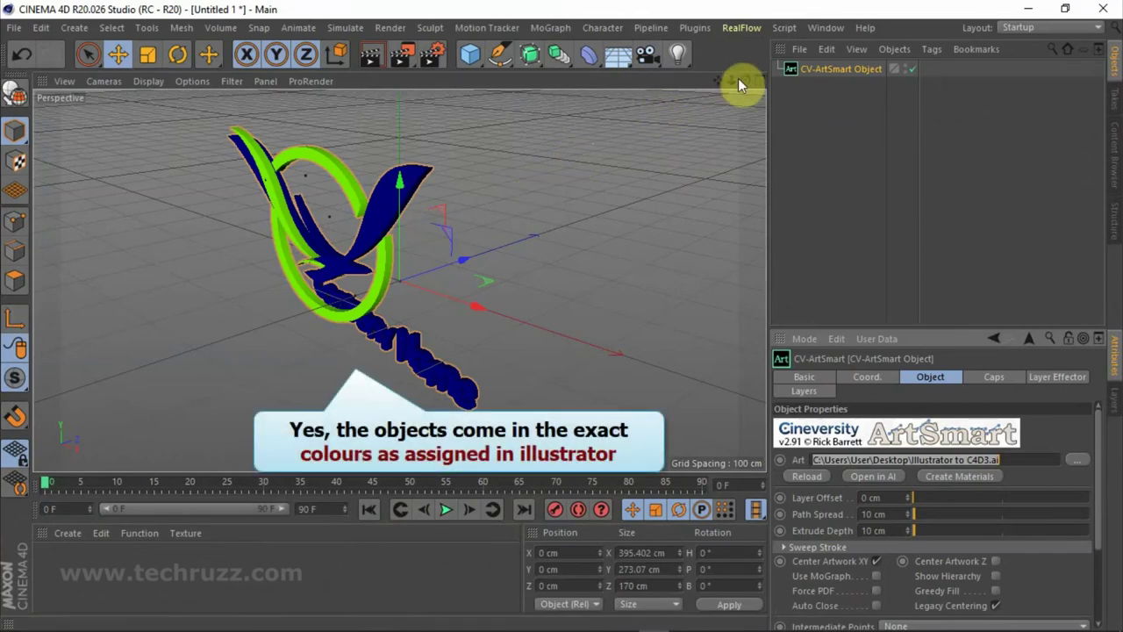
pyautogui.moveTo(740, 83); pyautogui.dragTo(532, 284)
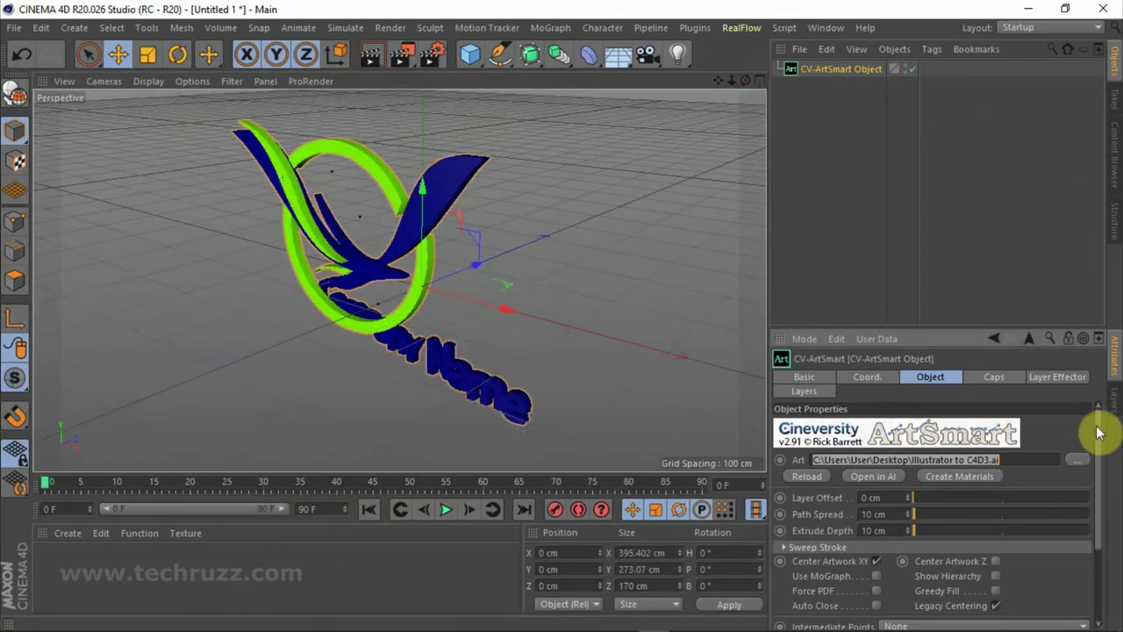
pyautogui.moveTo(1099, 430); pyautogui.dragTo(1103, 446)
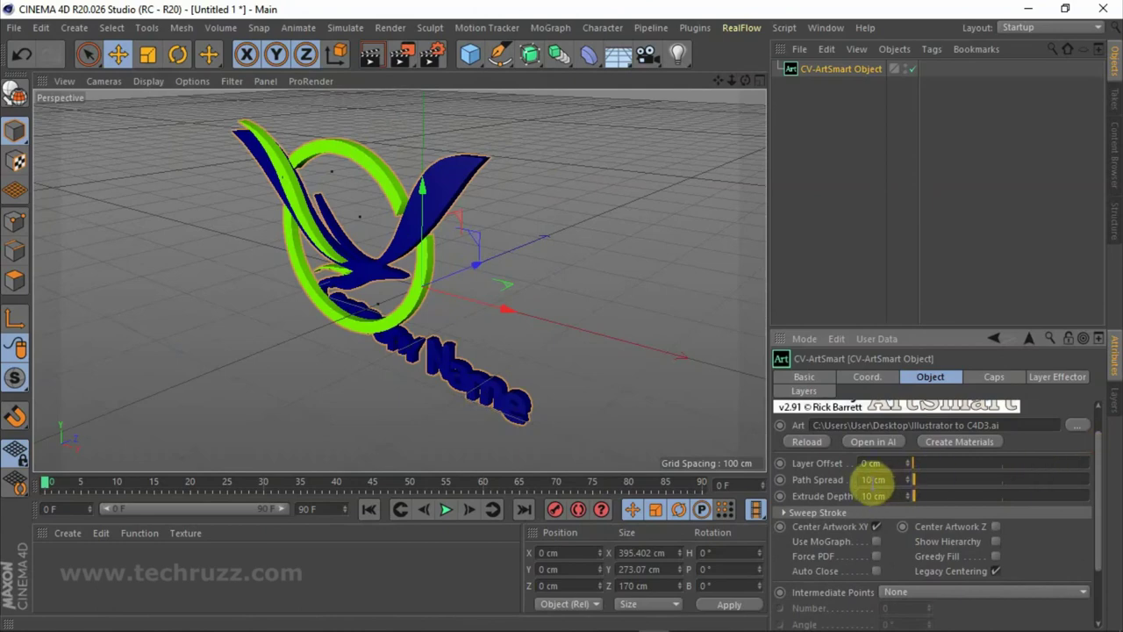
pyautogui.moveTo(745, 81); pyautogui.dragTo(399, 279)
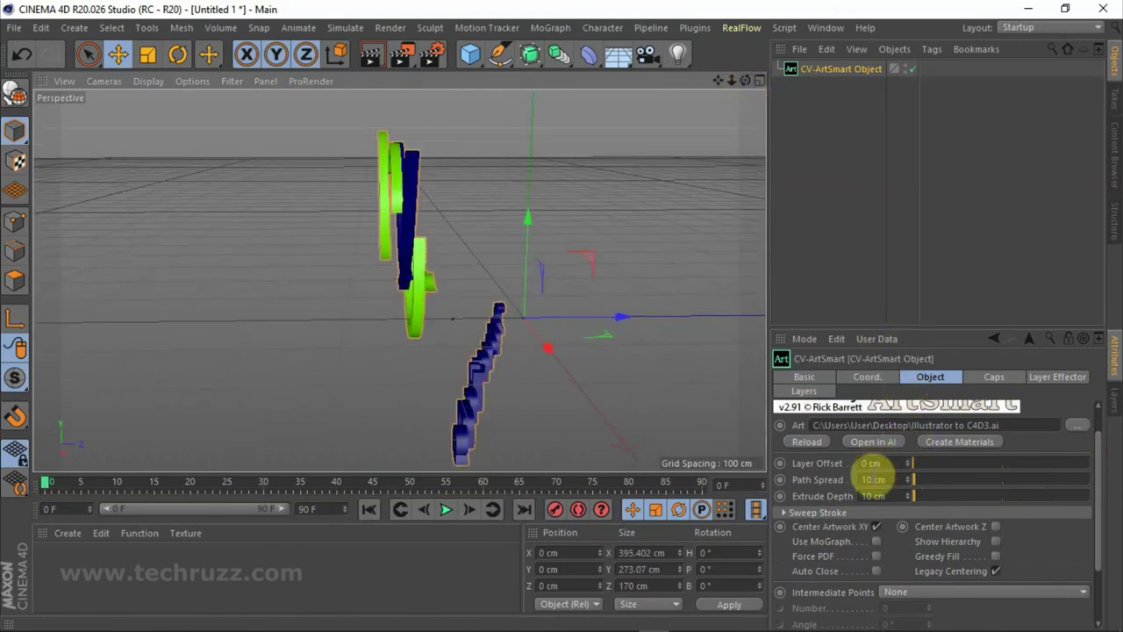
pyautogui.click(869, 480)
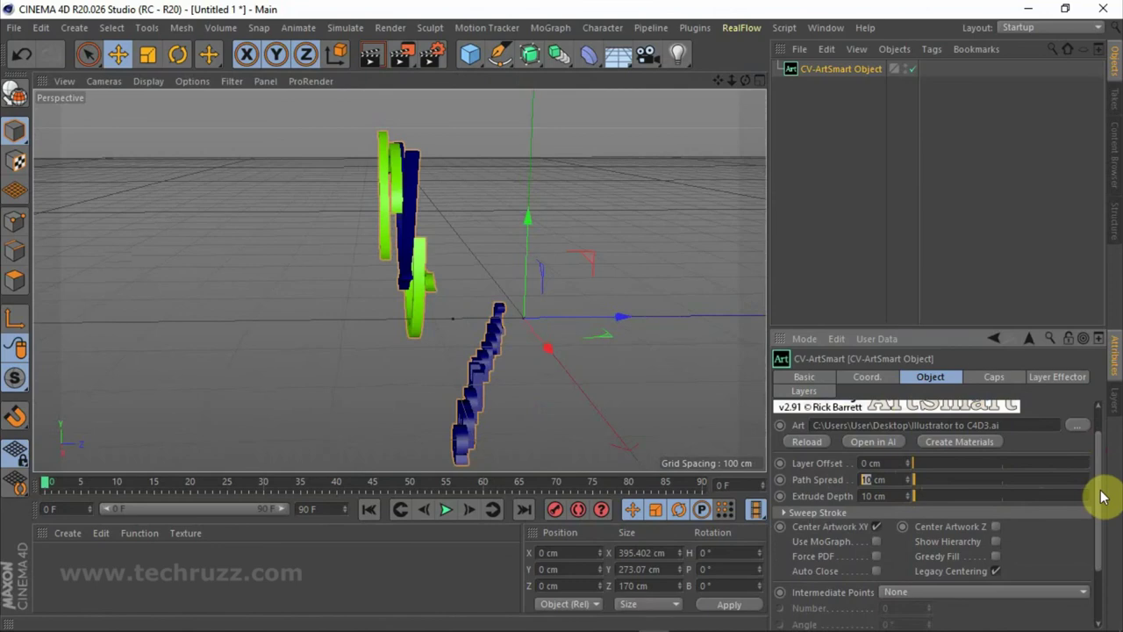
pyautogui.write('0')
pyautogui.press('Return')
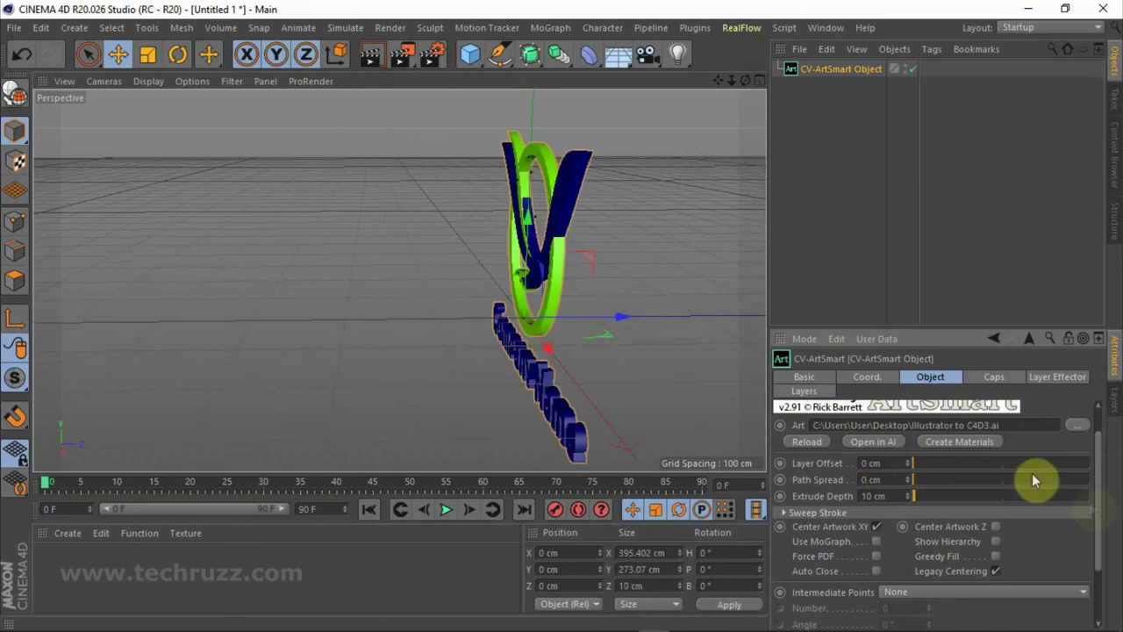
pyautogui.moveTo(745, 81); pyautogui.dragTo(672, 163)
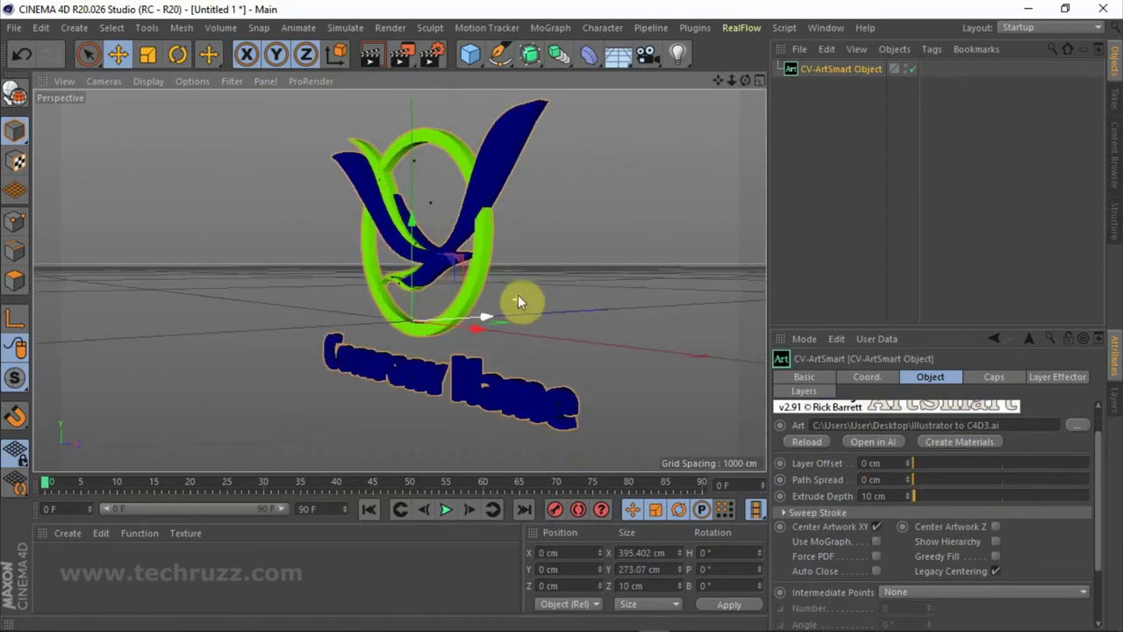
pyautogui.moveTo(745, 81); pyautogui.dragTo(720, 105)
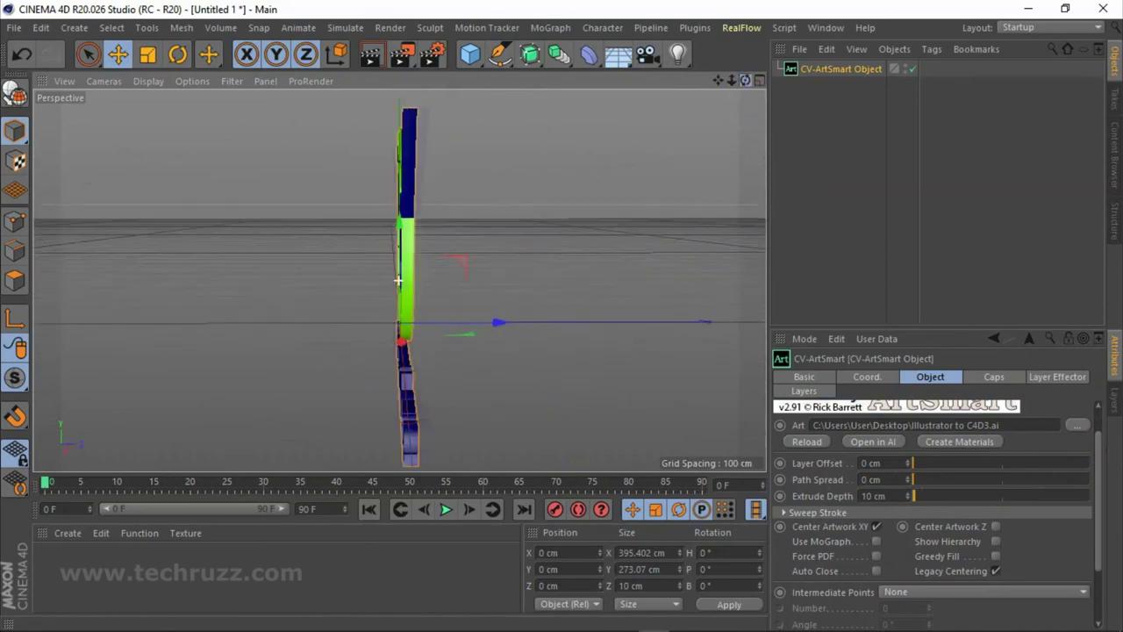
pyautogui.moveTo(399, 280); pyautogui.dragTo(398, 279)
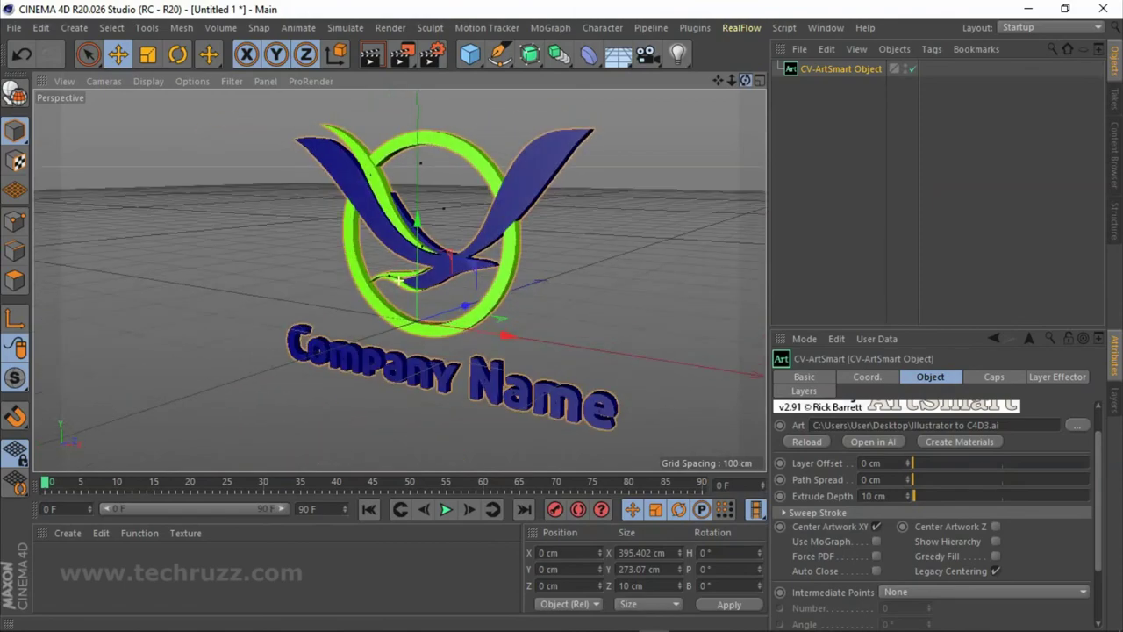
pyautogui.moveTo(398, 280); pyautogui.dragTo(719, 111)
pyautogui.scroll(2, 542, 301)
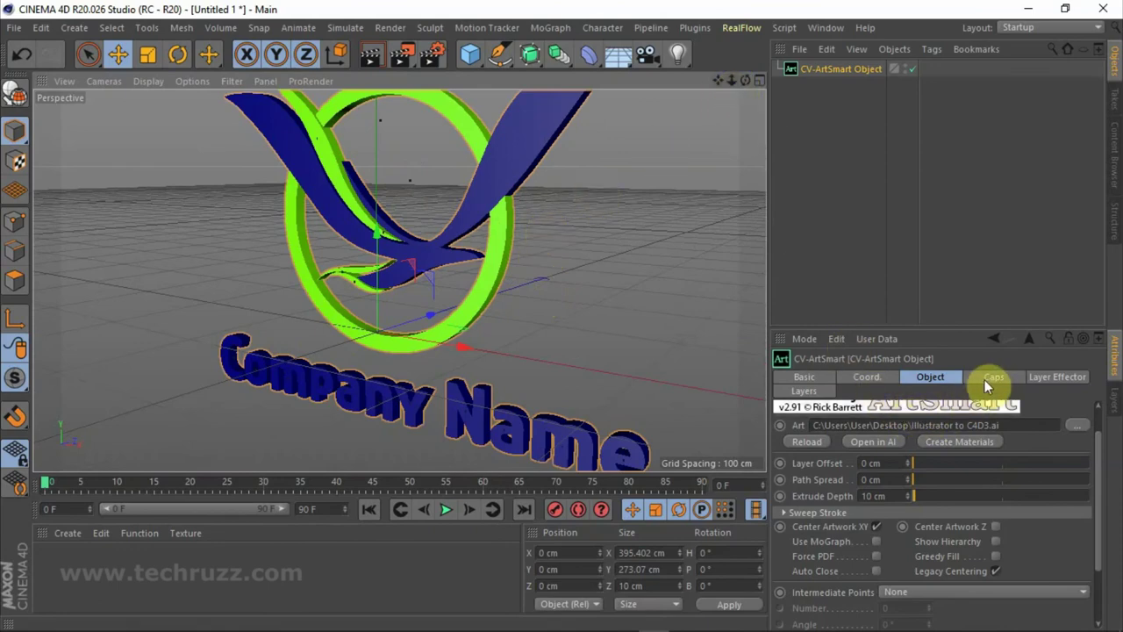
# Set the End cap to Fillet Cap with Linear fillet type.
pyautogui.click(984, 379)
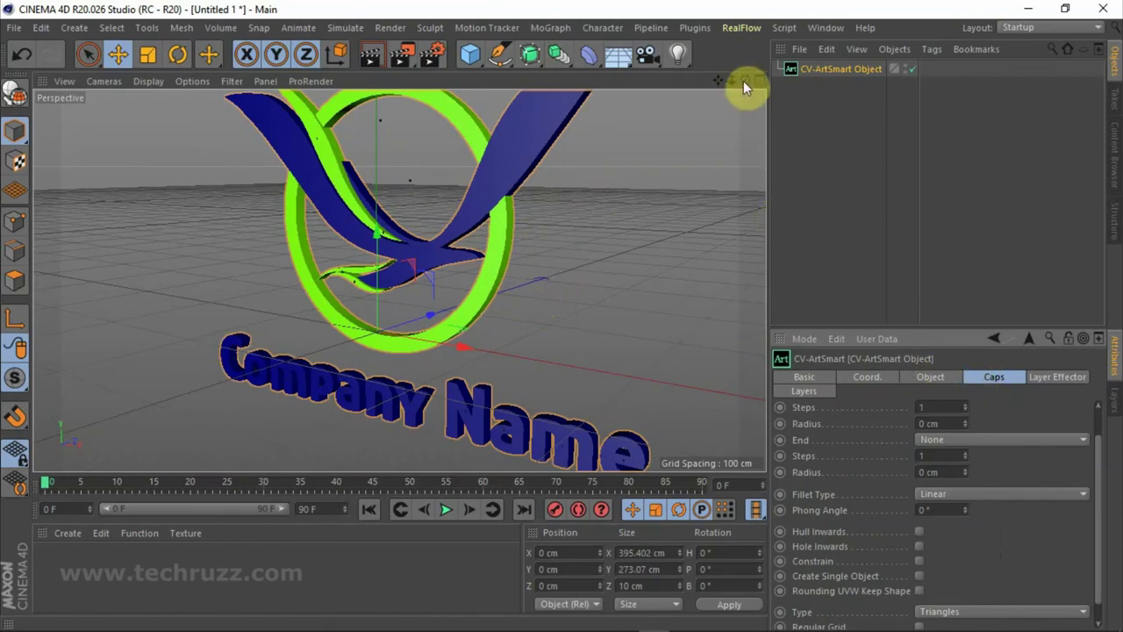
pyautogui.moveTo(744, 80); pyautogui.dragTo(615, 88)
pyautogui.moveTo(398, 280); pyautogui.dragTo(399, 280)
pyautogui.moveTo(734, 91)
pyautogui.mouseDown()
pyautogui.moveTo(539, 171)
pyautogui.moveTo(483, 218)
pyautogui.moveTo(743, 80)
pyautogui.moveTo(699, 187)
pyautogui.mouseUp()
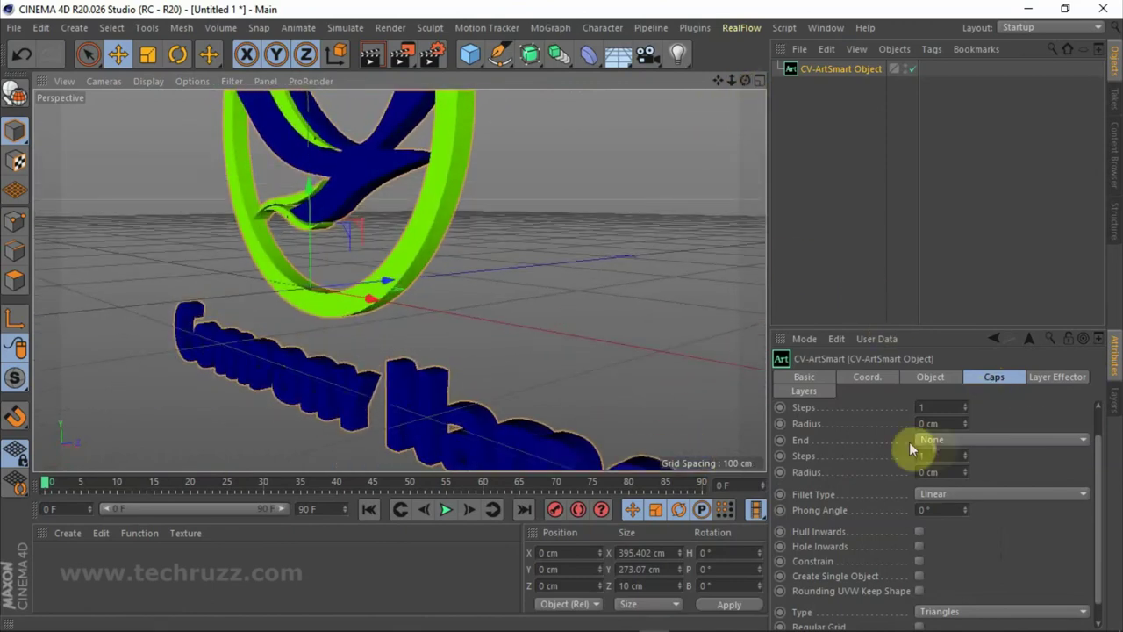
pyautogui.click(984, 440)
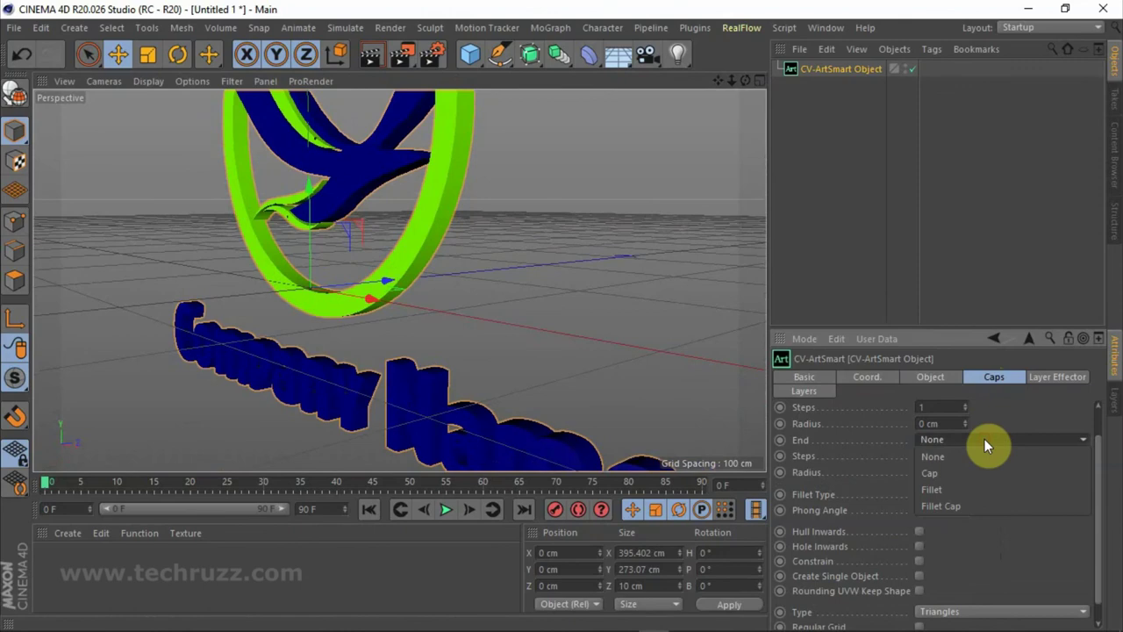
pyautogui.click(949, 506)
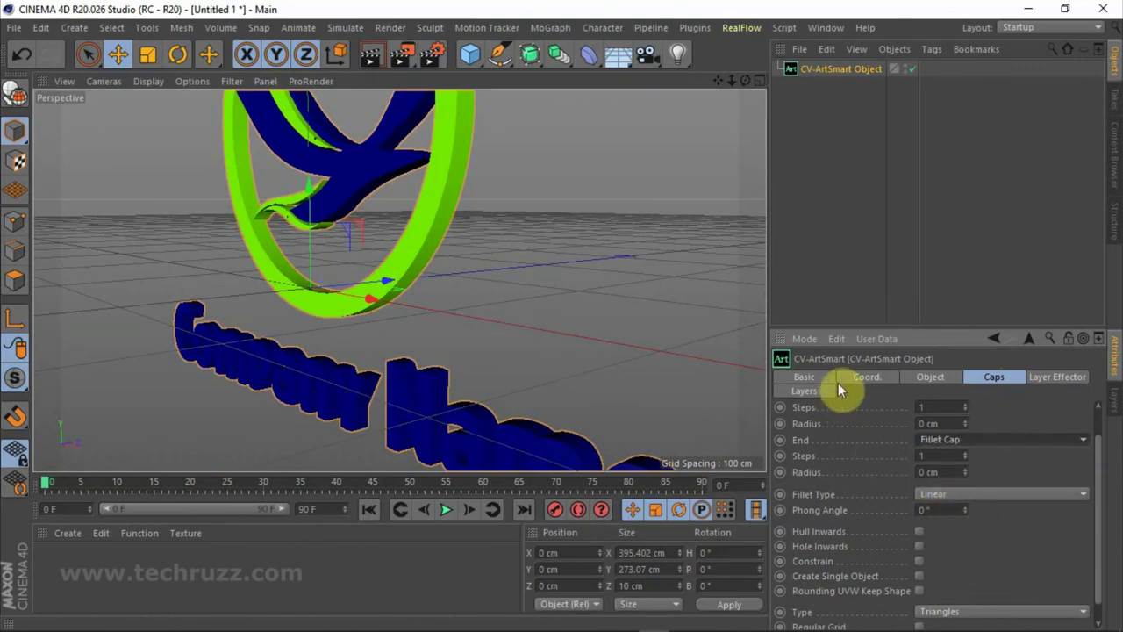
pyautogui.click(984, 491)
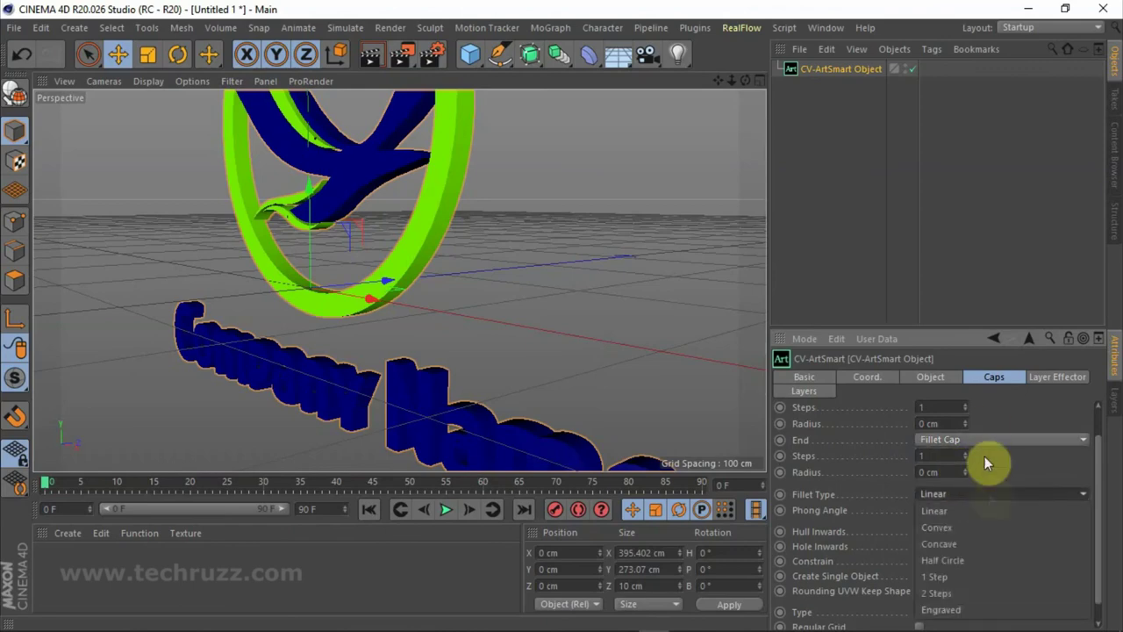
pyautogui.click(989, 407)
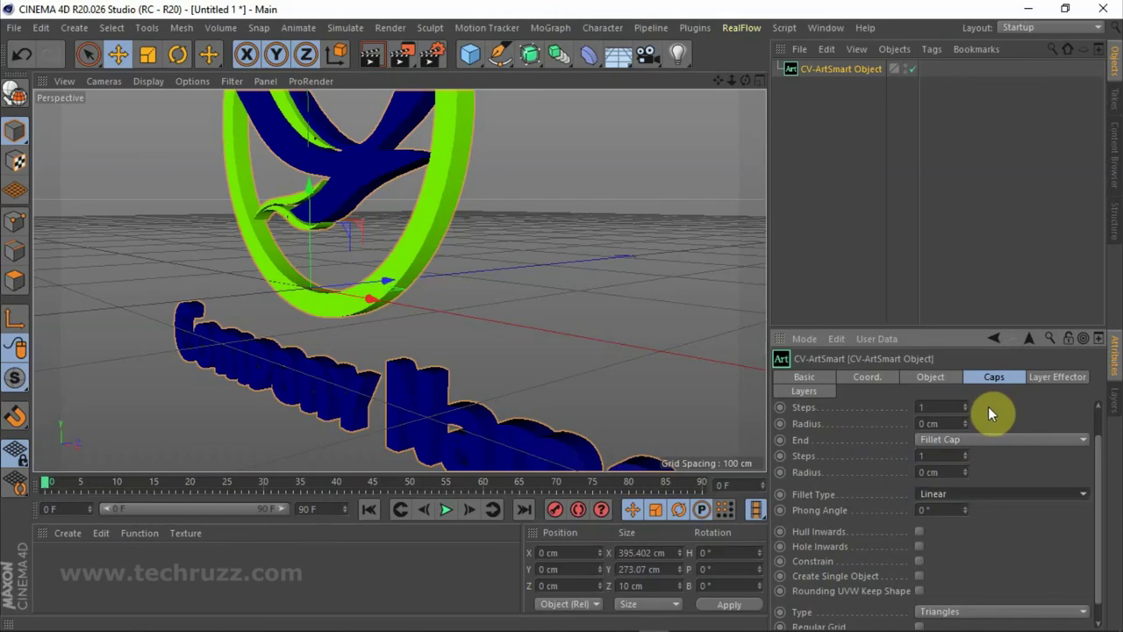
# Set the Start cap to Fillet Cap and both fillet radii to 1 cm.
pyautogui.scroll(2, 985, 406)
pyautogui.moveTo(745, 80); pyautogui.dragTo(398, 280)
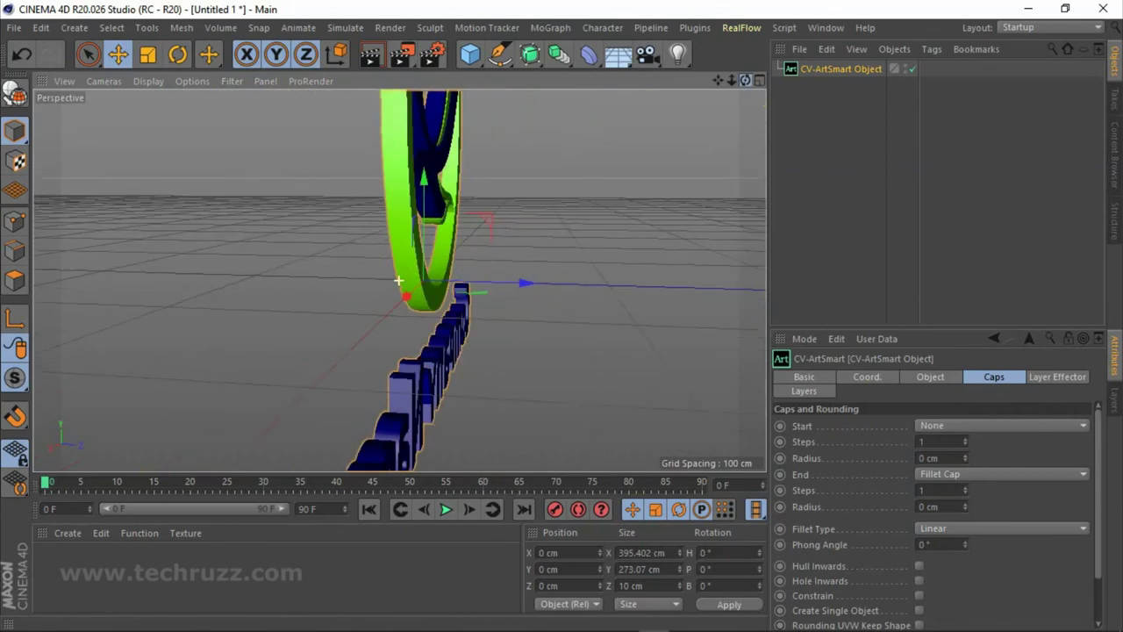
pyautogui.moveTo(397, 280); pyautogui.dragTo(397, 279)
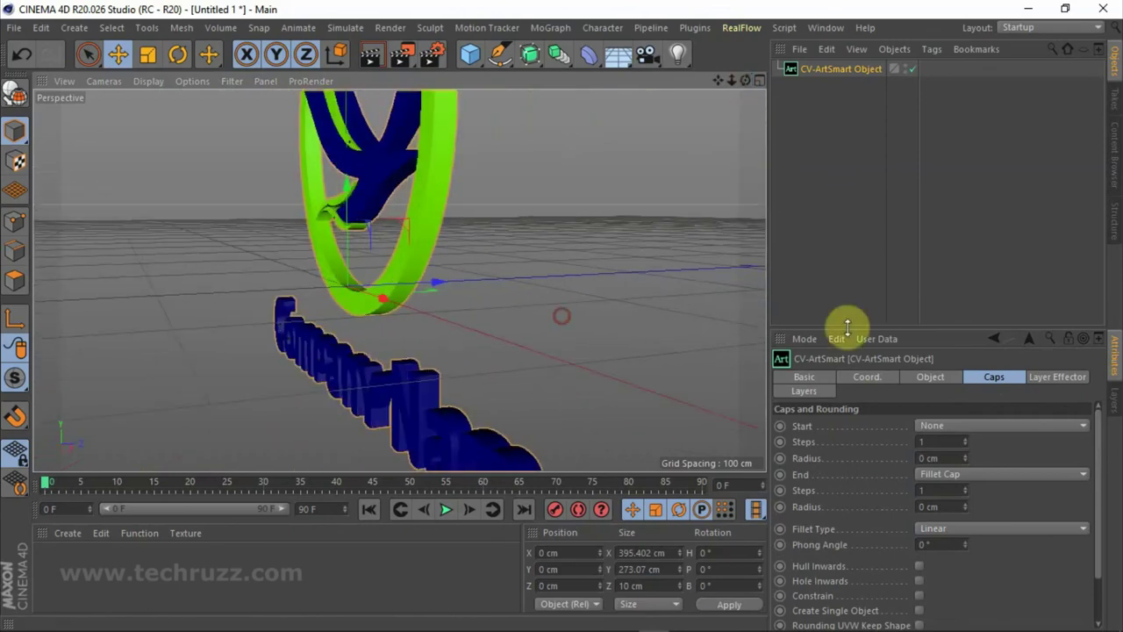
pyautogui.click(999, 425)
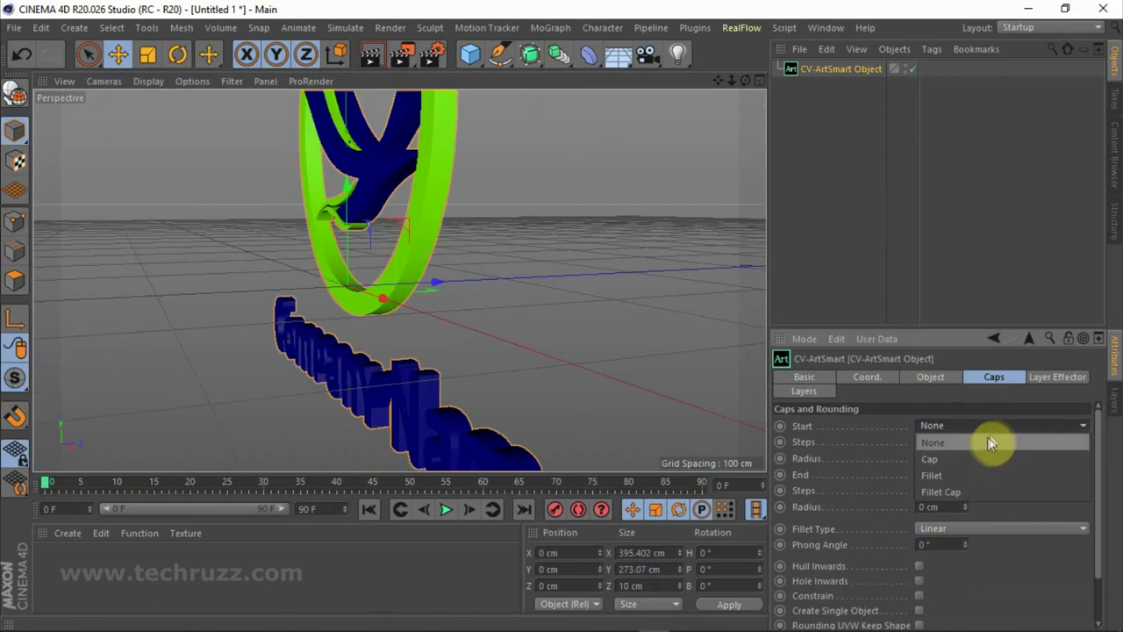
pyautogui.click(965, 487)
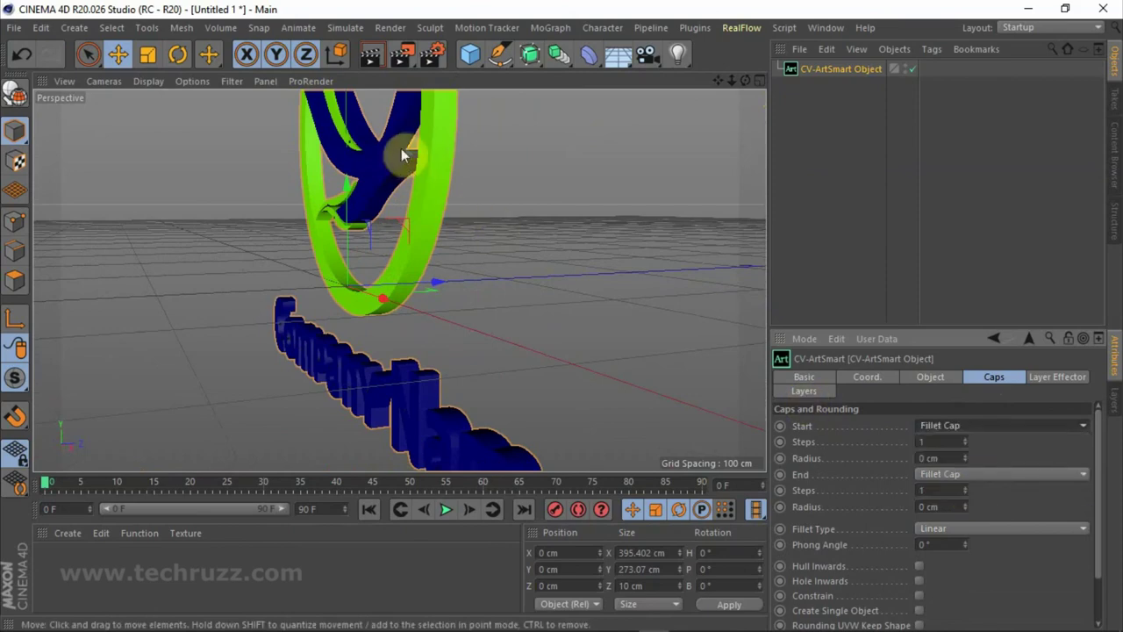
pyautogui.scroll(3, 413, 154)
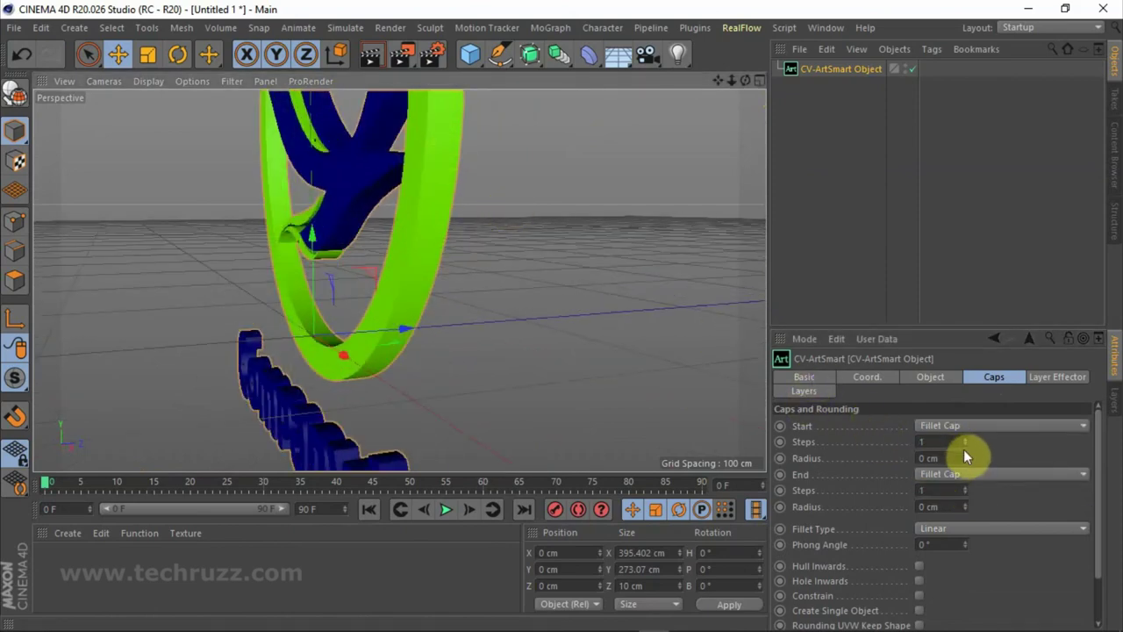
pyautogui.click(965, 454)
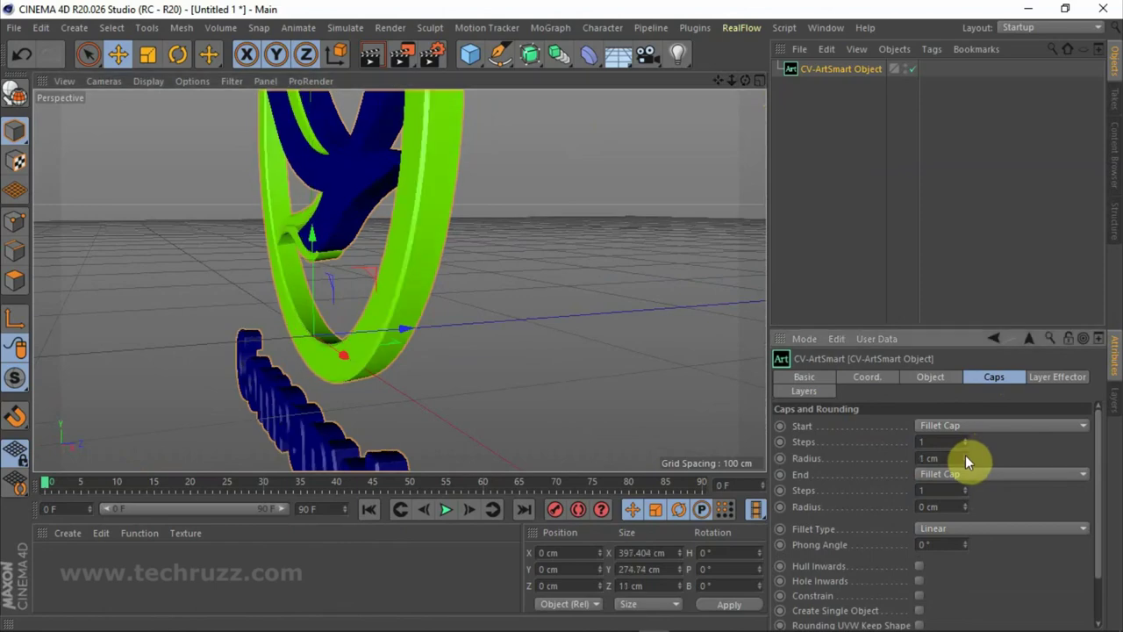
pyautogui.moveTo(745, 81); pyautogui.dragTo(405, 282)
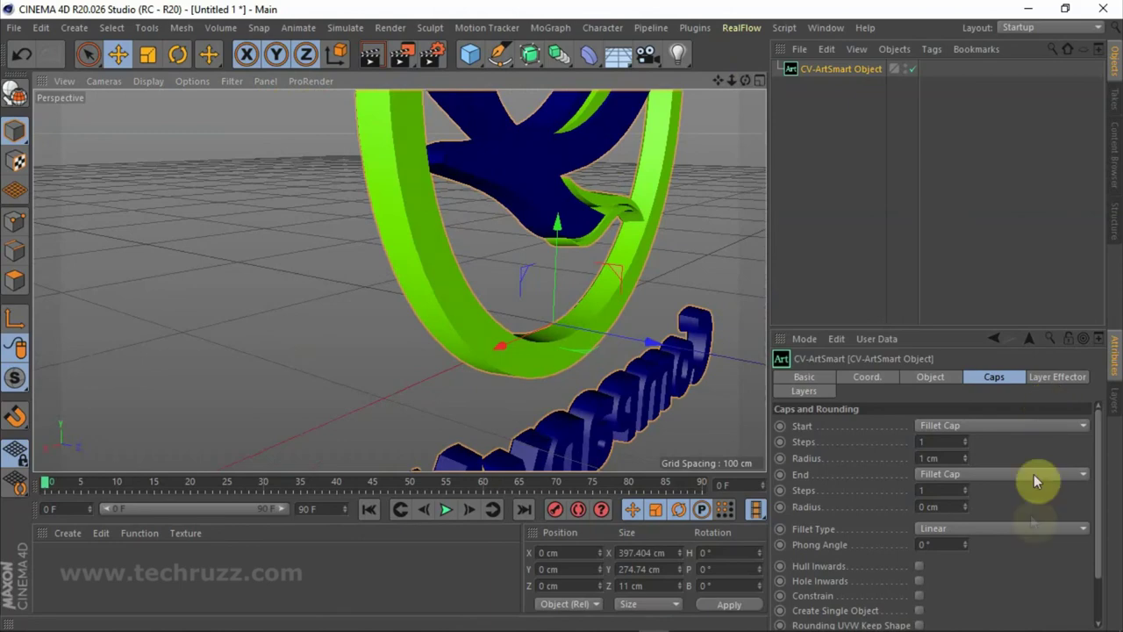
pyautogui.click(965, 504)
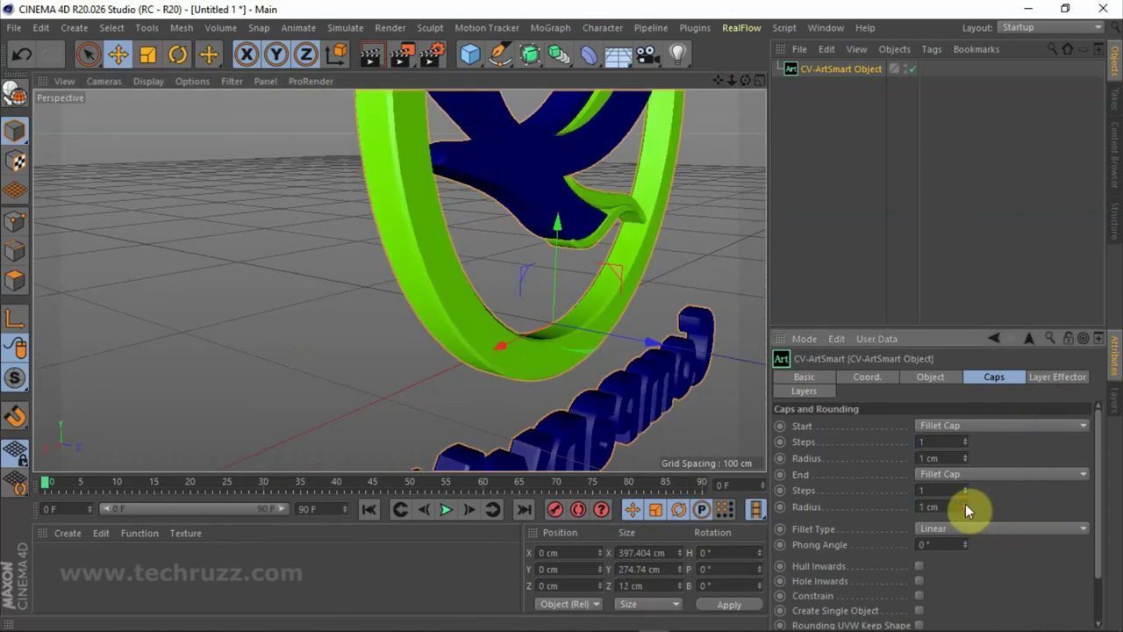
# Orbit so Company Name faces the camera, frame the whole logo, and render it.
pyautogui.moveTo(745, 80)
pyautogui.mouseDown()
pyautogui.moveTo(399, 281)
pyautogui.moveTo(745, 80)
pyautogui.moveTo(624, 248)
pyautogui.mouseUp()
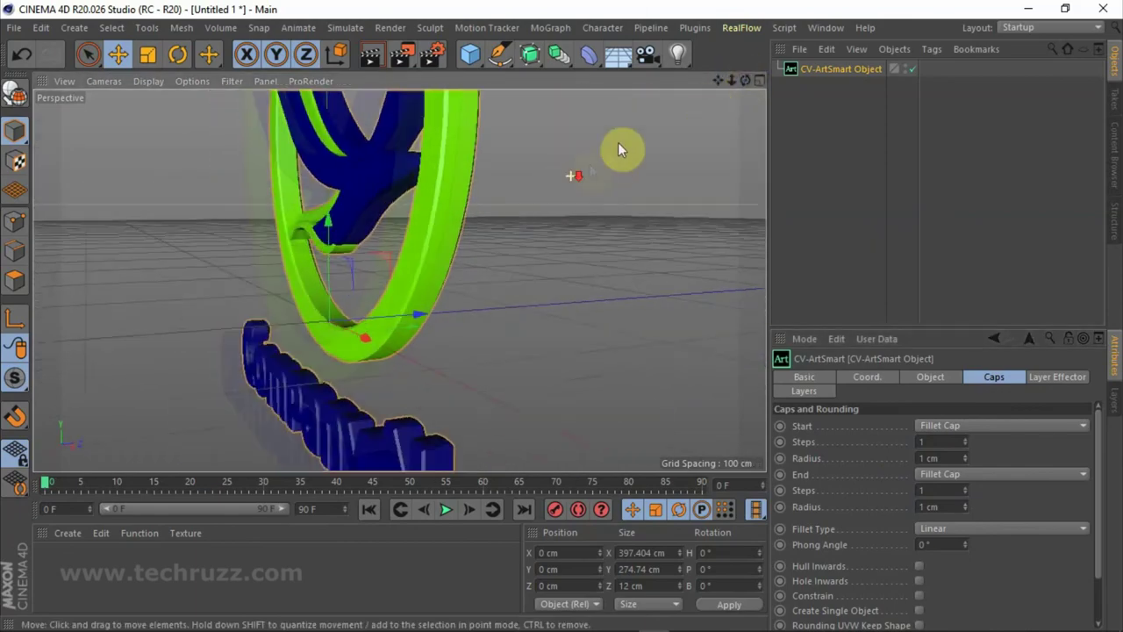
pyautogui.moveTo(745, 80); pyautogui.dragTo(654, 167)
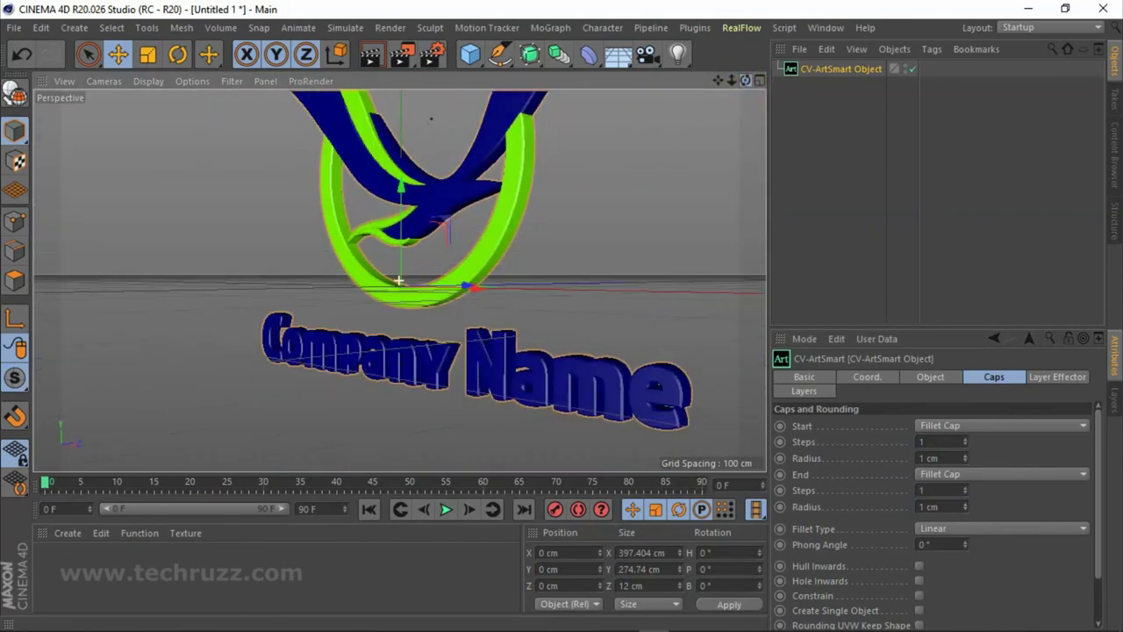
pyautogui.moveTo(391, 392)
pyautogui.keyDown('alt'); pyautogui.mouseDown()
pyautogui.moveTo(501, 243)
pyautogui.moveTo(529, 307)
pyautogui.mouseUp(); pyautogui.keyUp('alt')
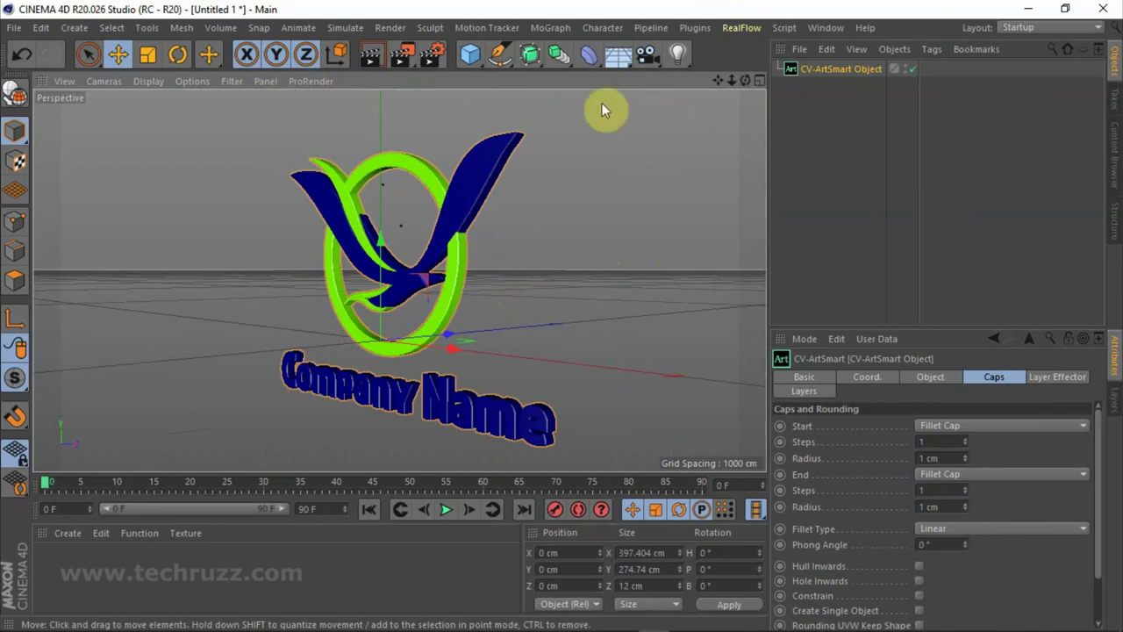
pyautogui.click(401, 55)
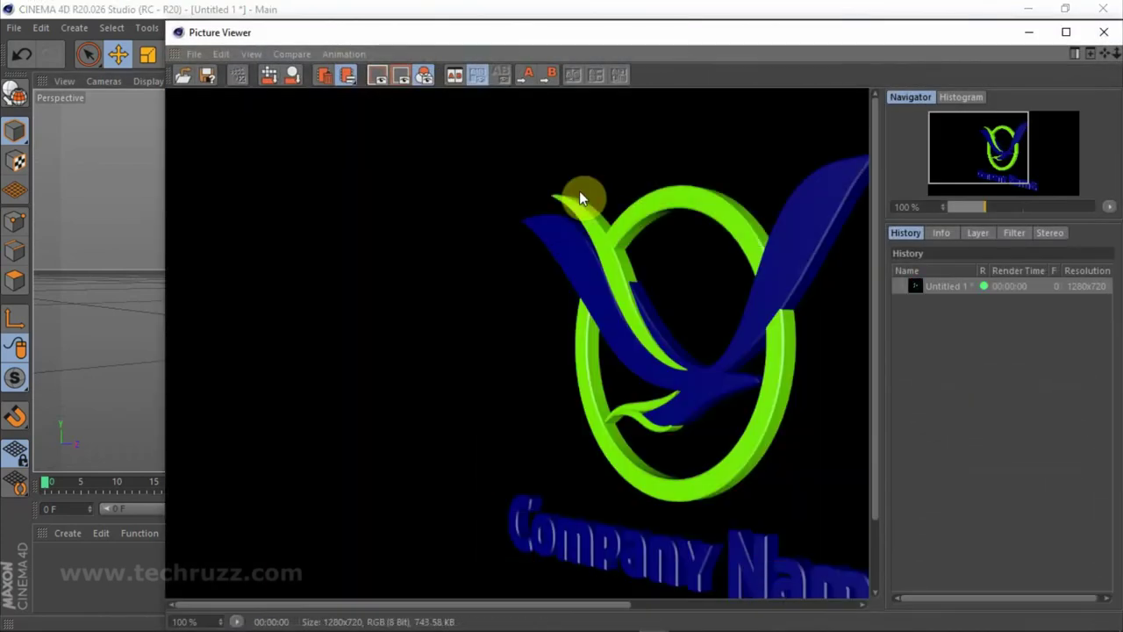
# Inspect the render, close the Picture Viewer, and return to the ArtSmart Object settings.
pyautogui.scroll(-2, 363, 268)
pyautogui.scroll(1, 584, 298)
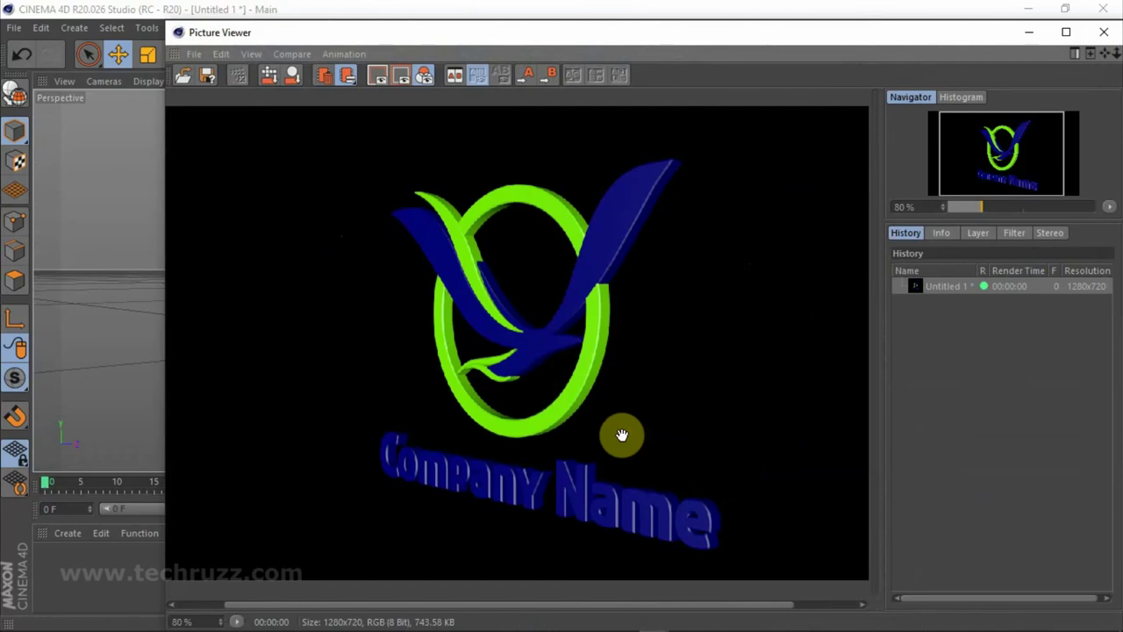
pyautogui.click(1103, 34)
pyautogui.click(915, 378)
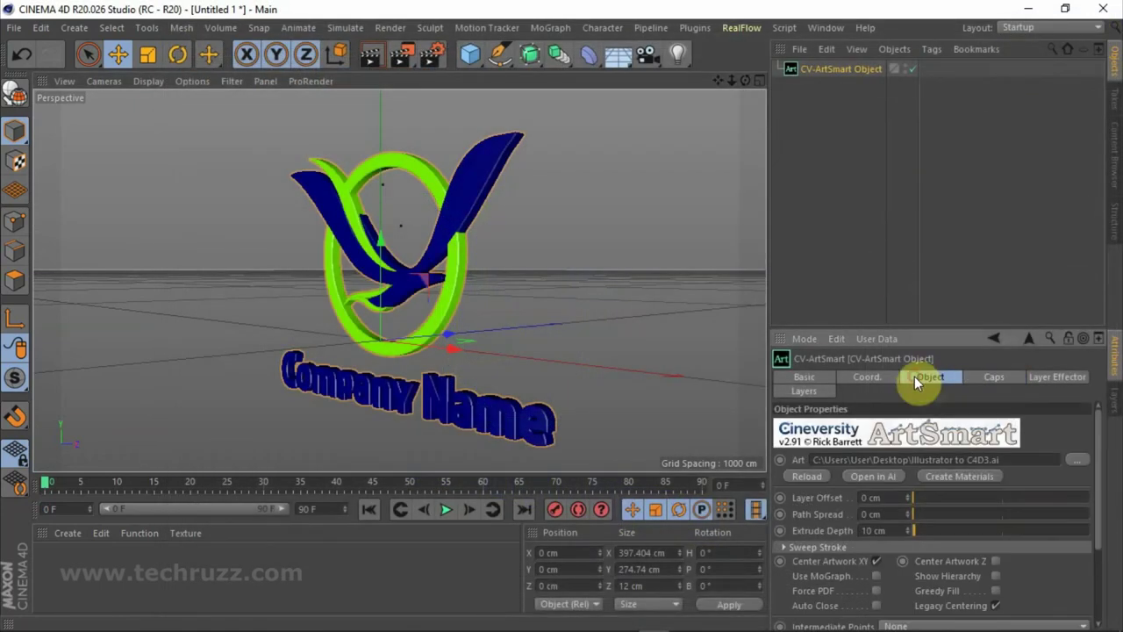
# Generate four green and one navy material from the logo artwork, then view the logo from higher up.
pyautogui.click(959, 482)
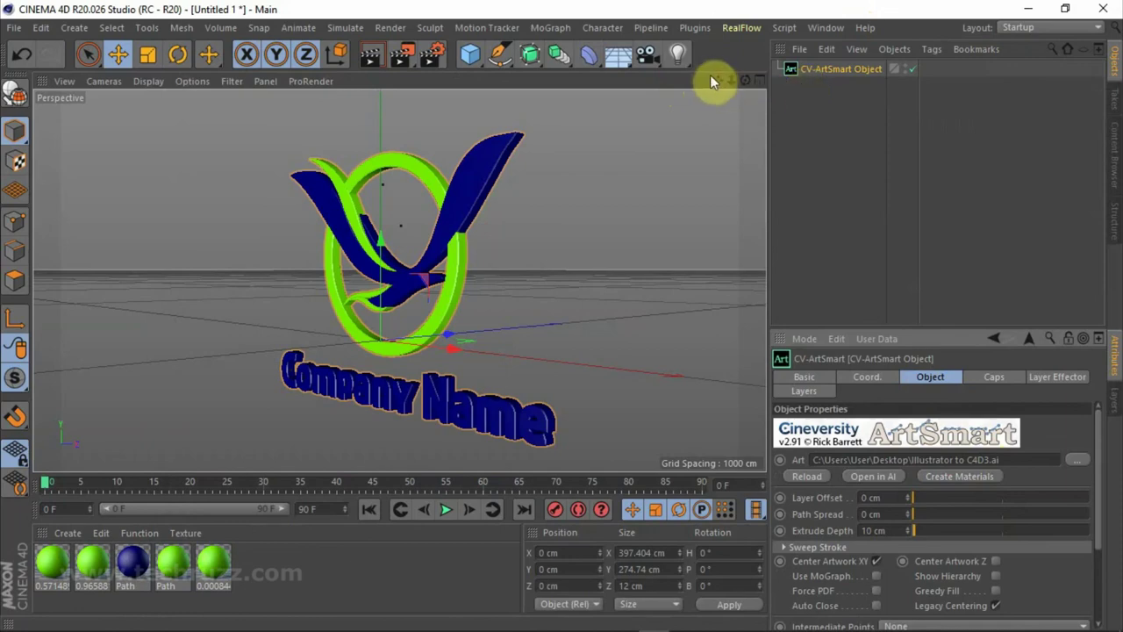
pyautogui.moveTo(742, 81)
pyautogui.mouseDown()
pyautogui.moveTo(746, 114)
pyautogui.moveTo(619, 162)
pyautogui.mouseUp()
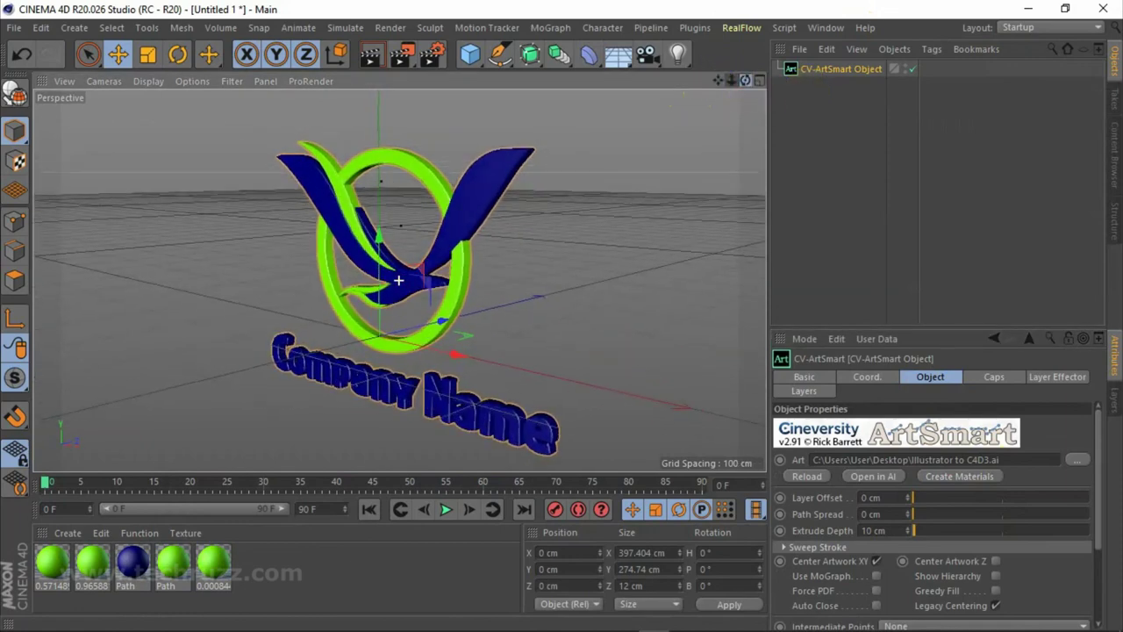